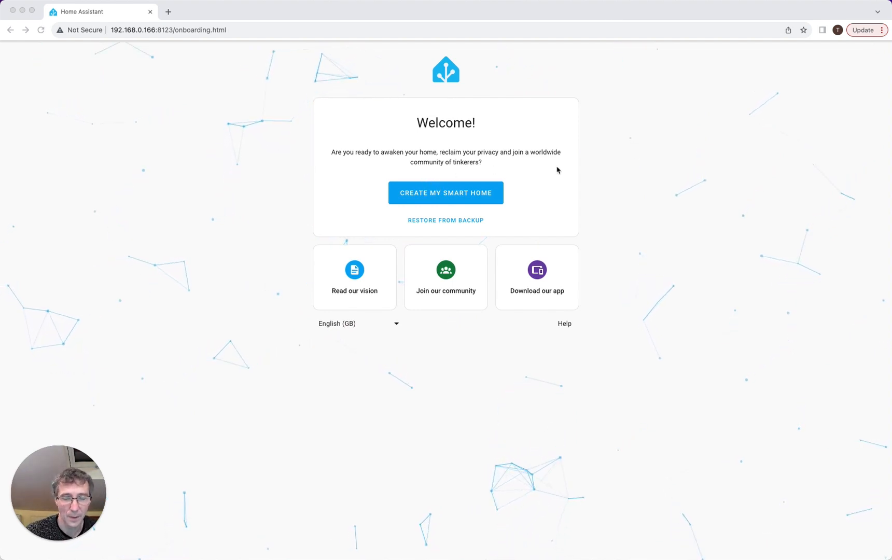
# - Start a new smart home and create the owner account with username admin and a matching password
pyautogui.click(452, 197)
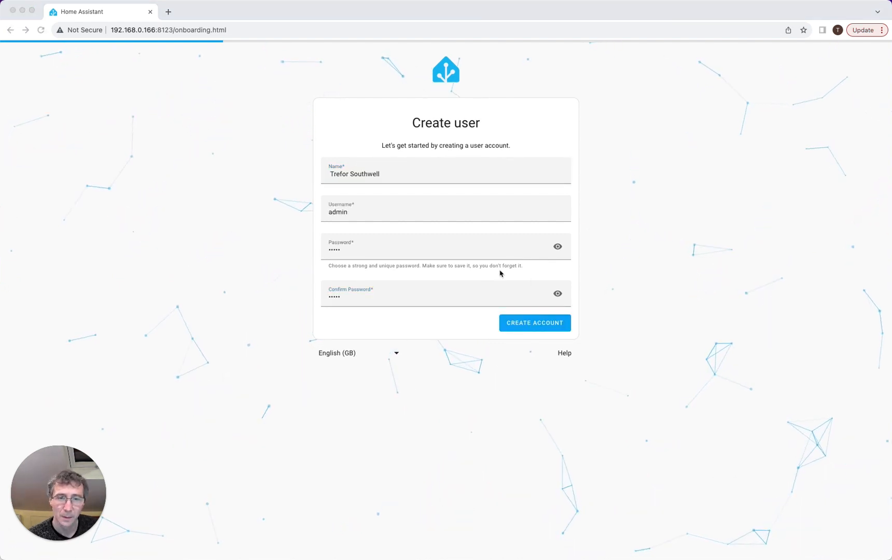
pyautogui.click(539, 333)
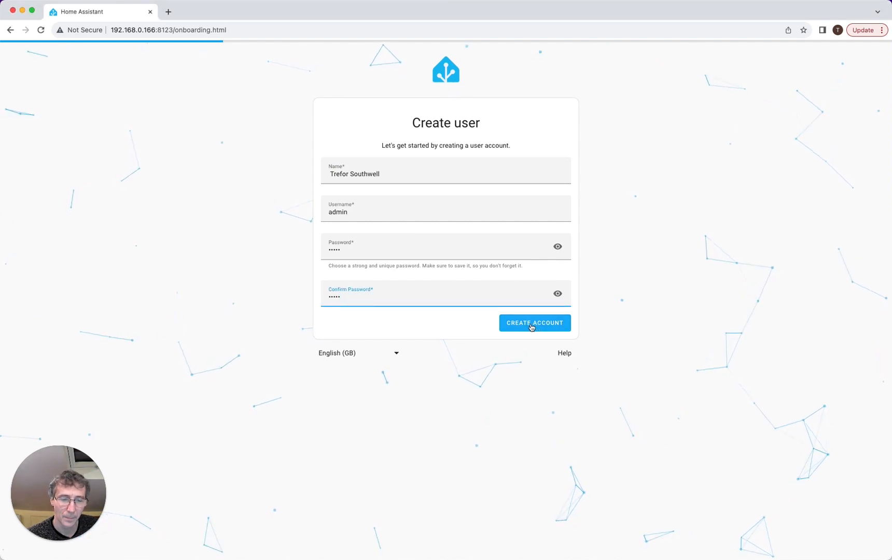
pyautogui.click(530, 326)
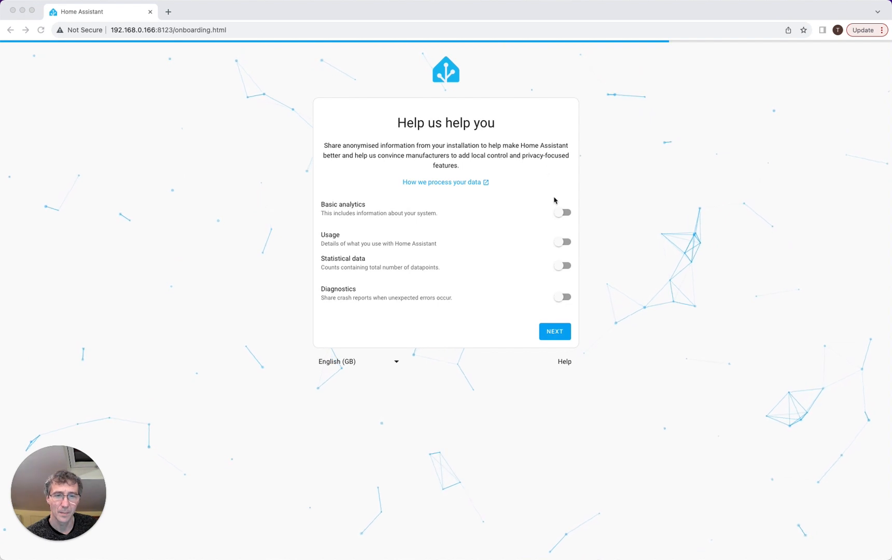
# - Enable basic analytics, usage and statistical data sharing, then finish onboarding past the compatible devices page
pyautogui.click(559, 214)
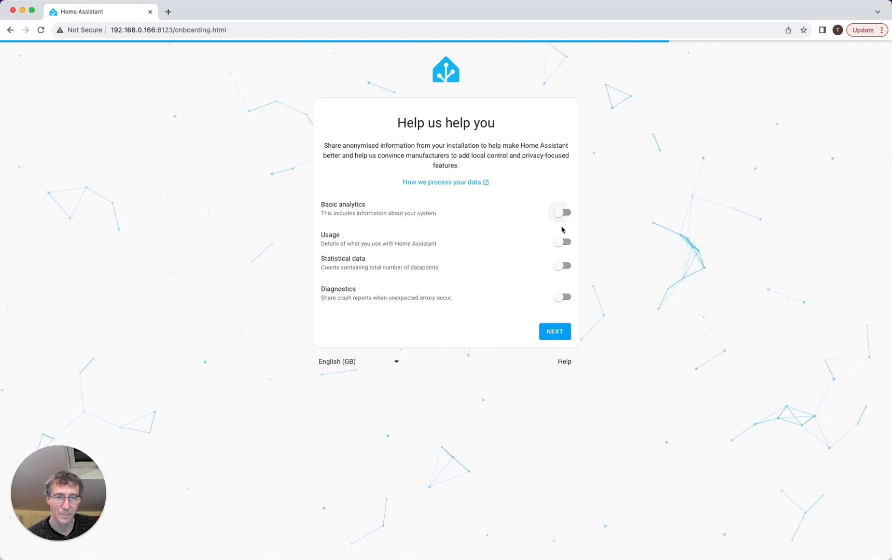
pyautogui.click(560, 213)
pyautogui.click(561, 242)
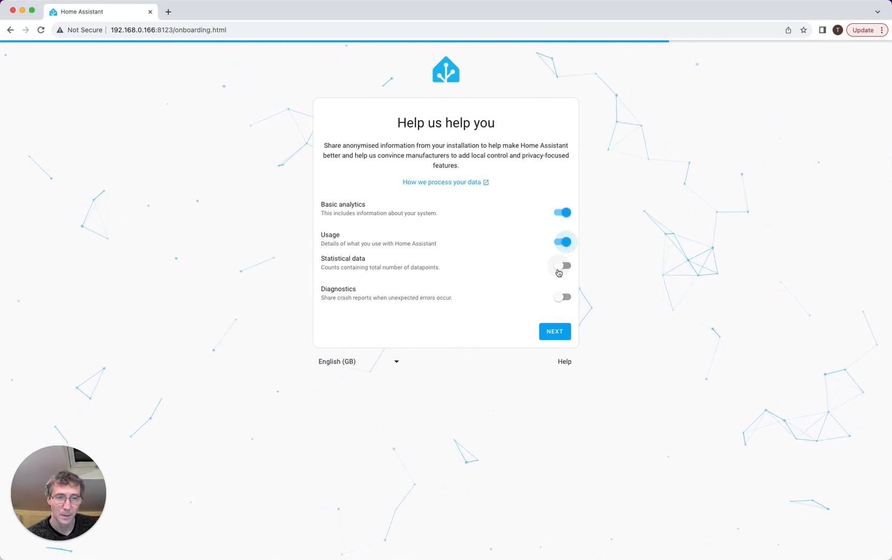
pyautogui.click(559, 263)
pyautogui.click(554, 333)
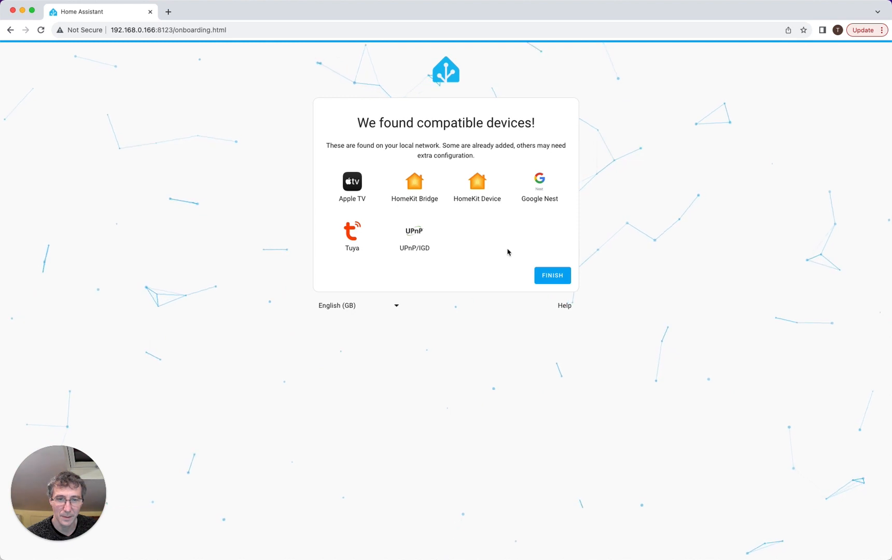
pyautogui.click(553, 276)
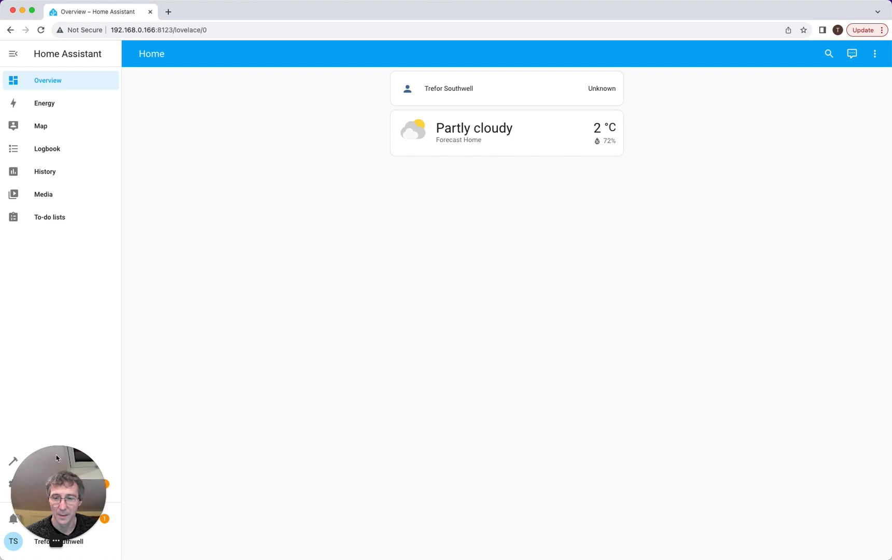
# - Open Settings from the sidebar, showing the pending Operating System 10.5 update
pyautogui.moveTo(57, 458); pyautogui.dragTo(804, 451)
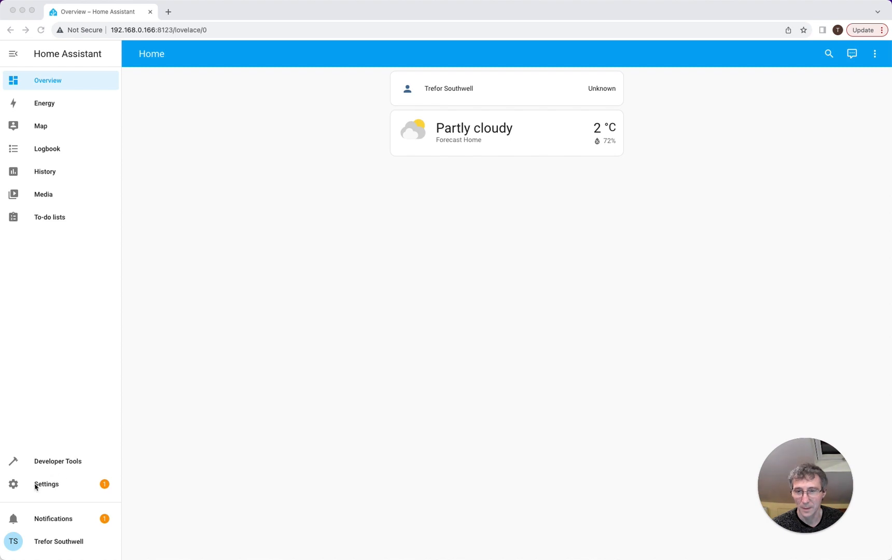
pyautogui.click(56, 488)
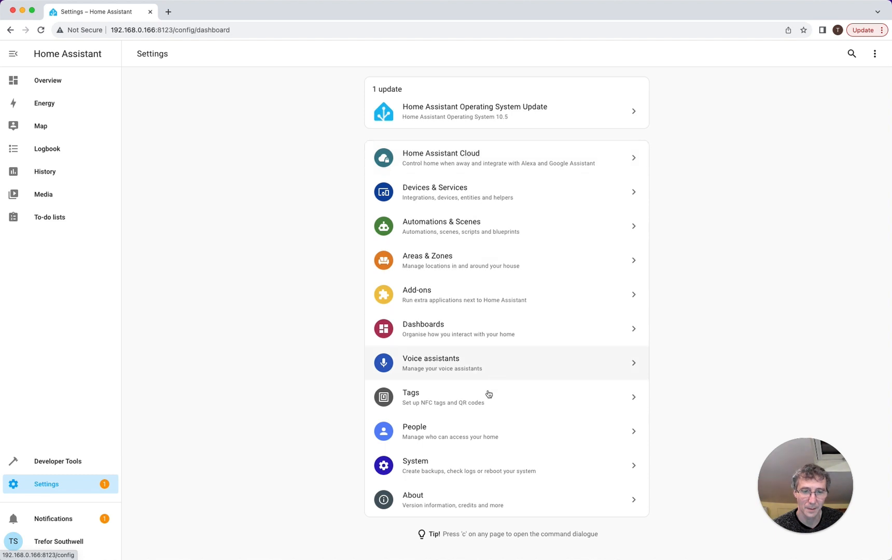
pyautogui.click(450, 468)
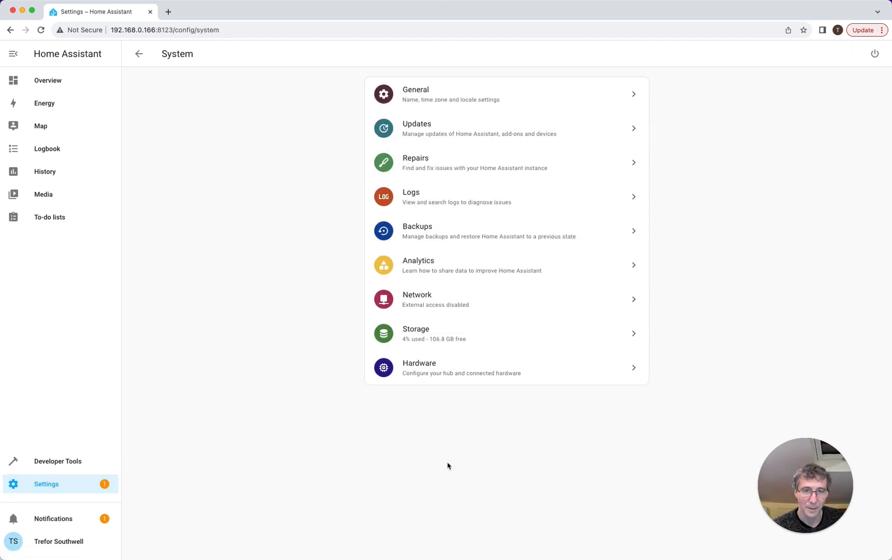
pyautogui.click(460, 106)
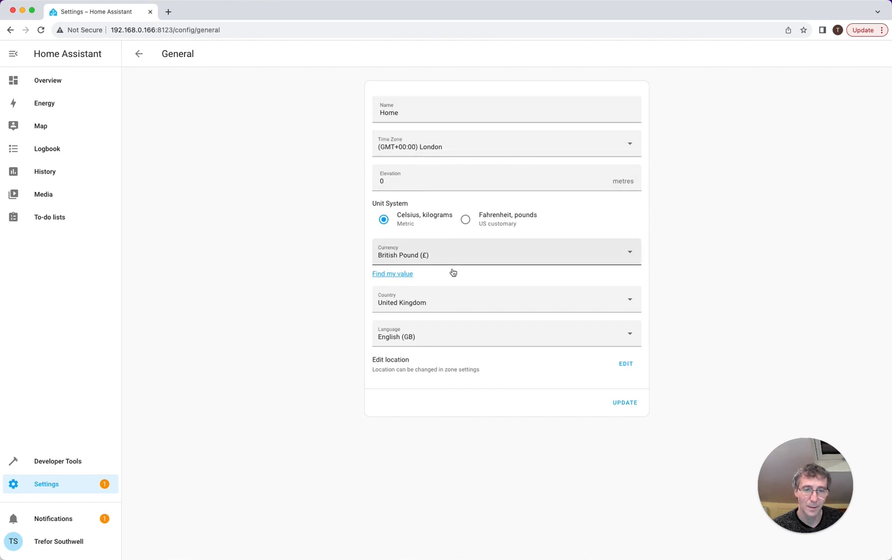
pyautogui.click(139, 54)
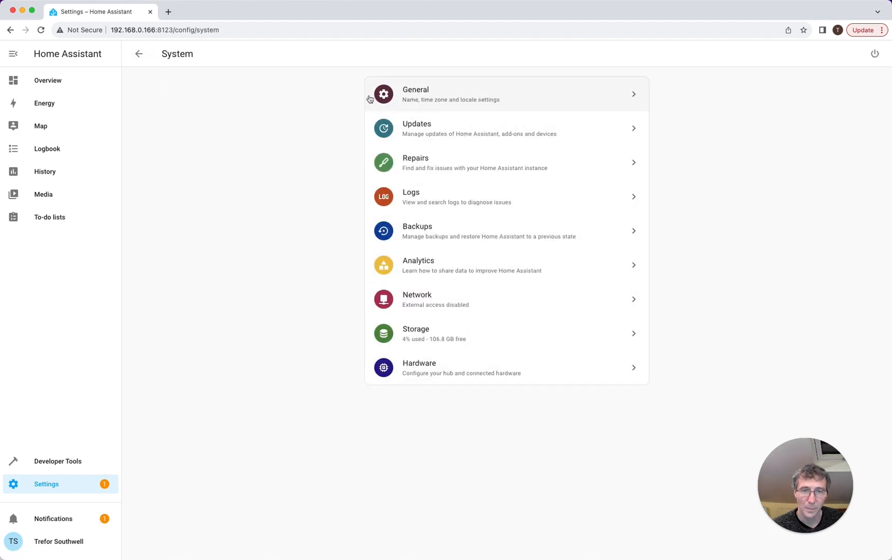
pyautogui.click(139, 54)
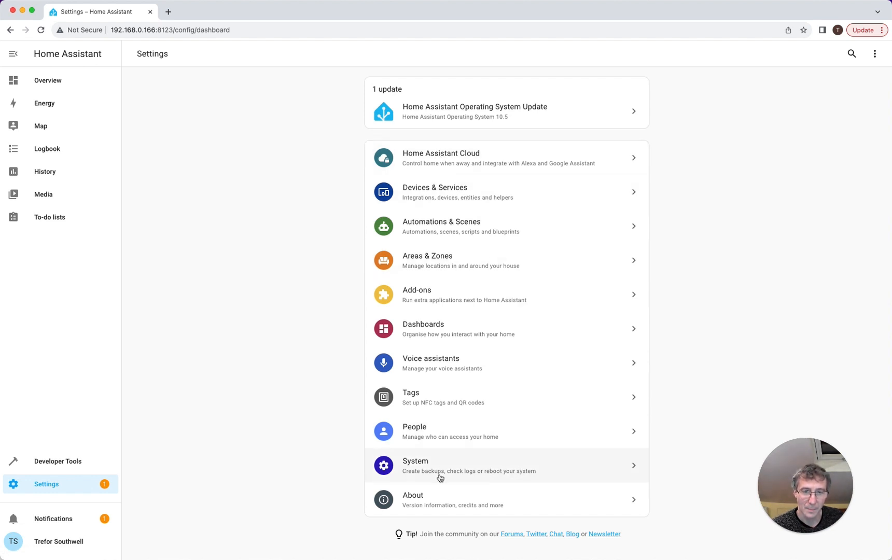
# - Look through the Integrations, Devices and Entities lists, then open the empty Add-ons page
pyautogui.click(453, 192)
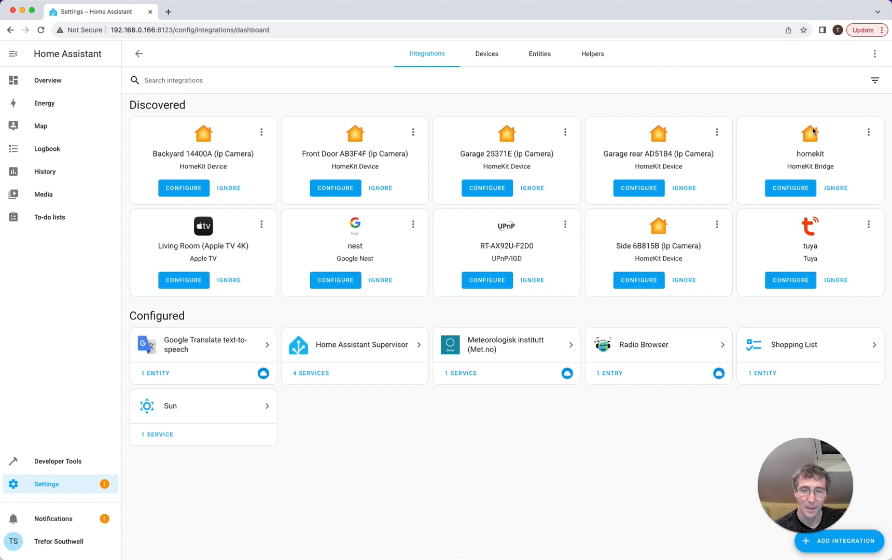
pyautogui.click(840, 541)
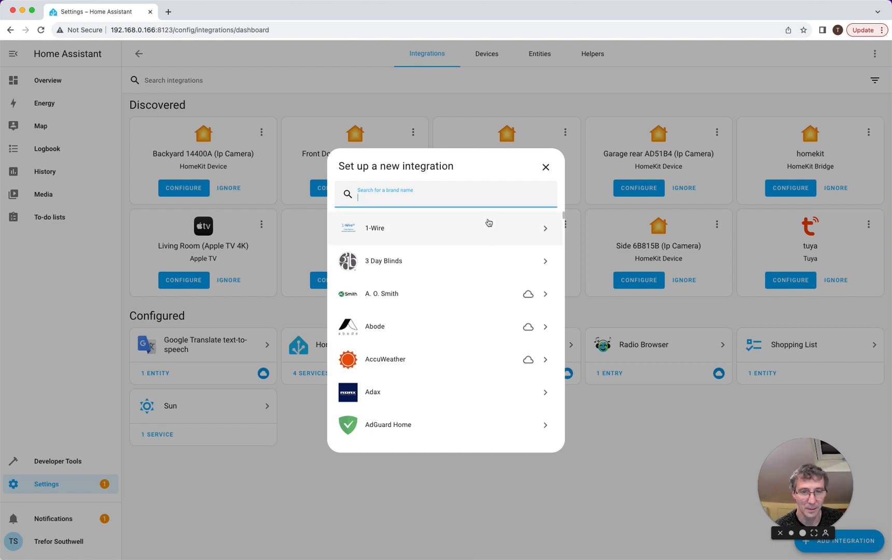
pyautogui.click(545, 168)
pyautogui.click(497, 56)
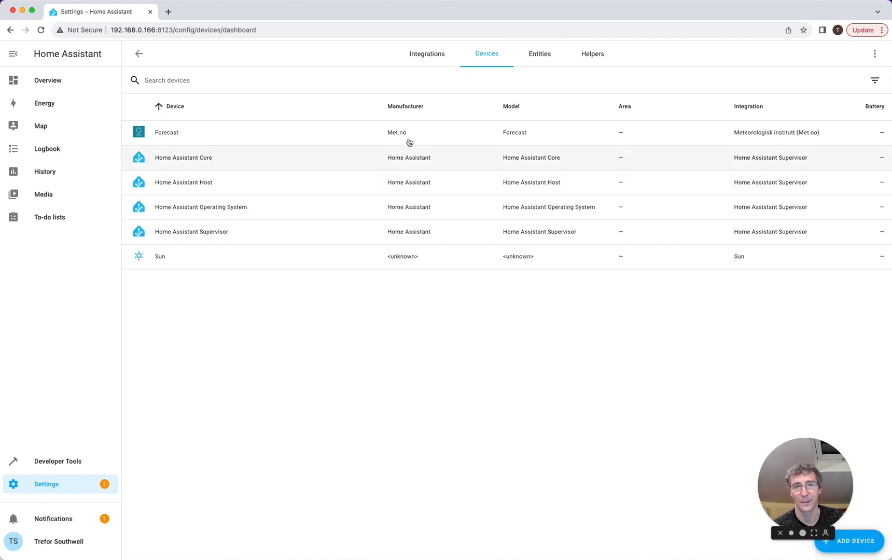
pyautogui.click(543, 57)
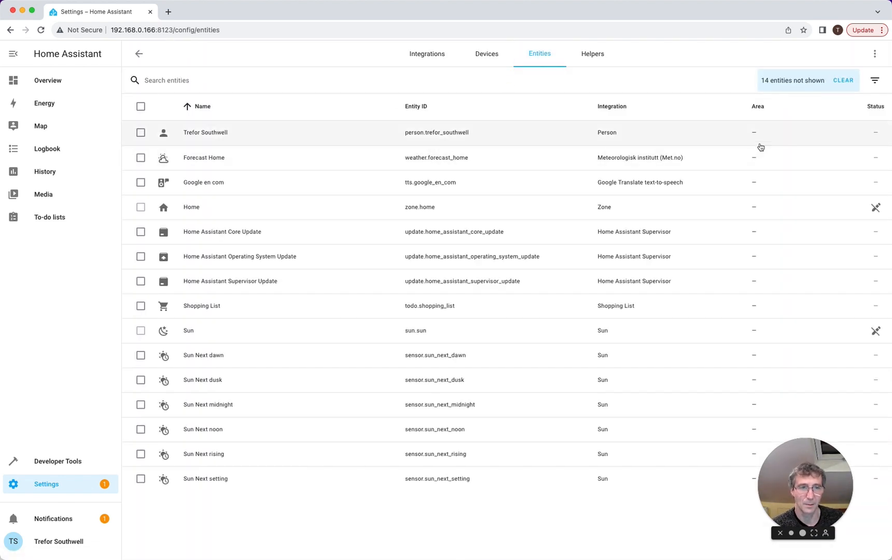
pyautogui.click(139, 54)
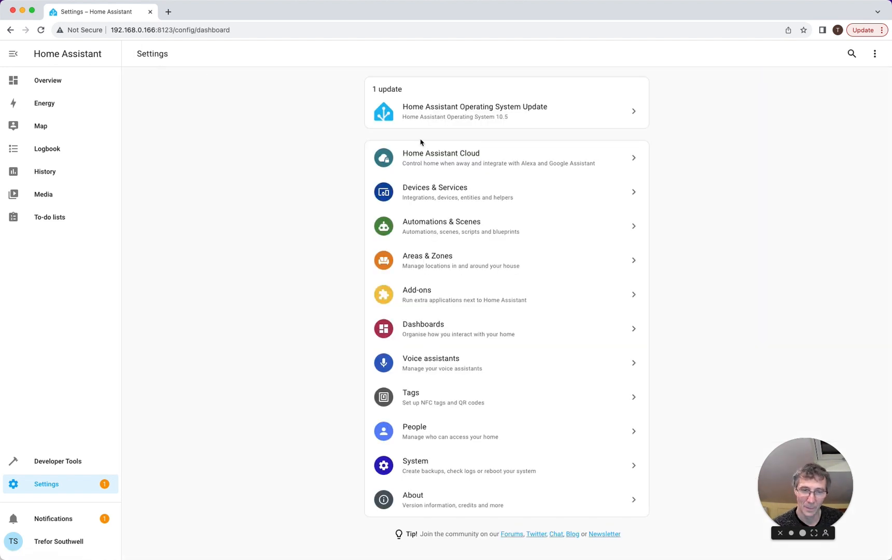
pyautogui.click(470, 303)
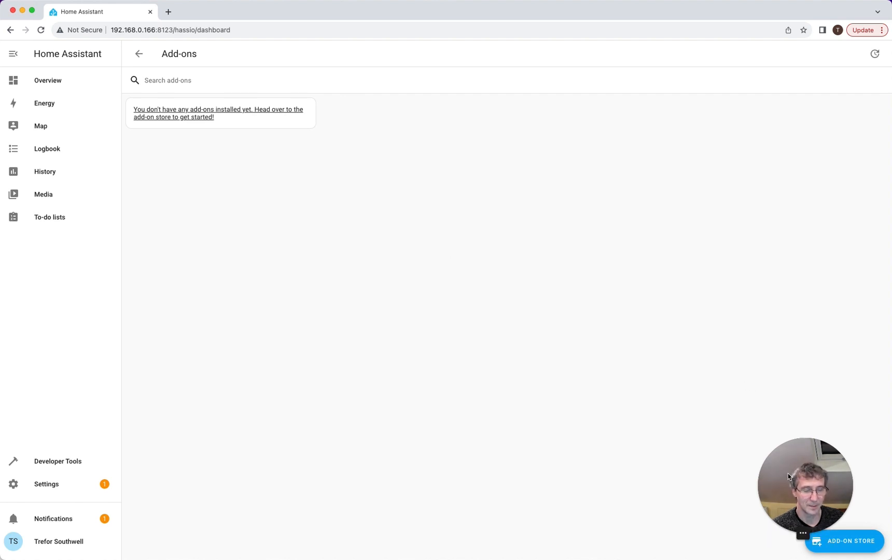
# - Search the add-on store for 'file' and install the File editor add-on (5.7.0)
pyautogui.click(849, 550)
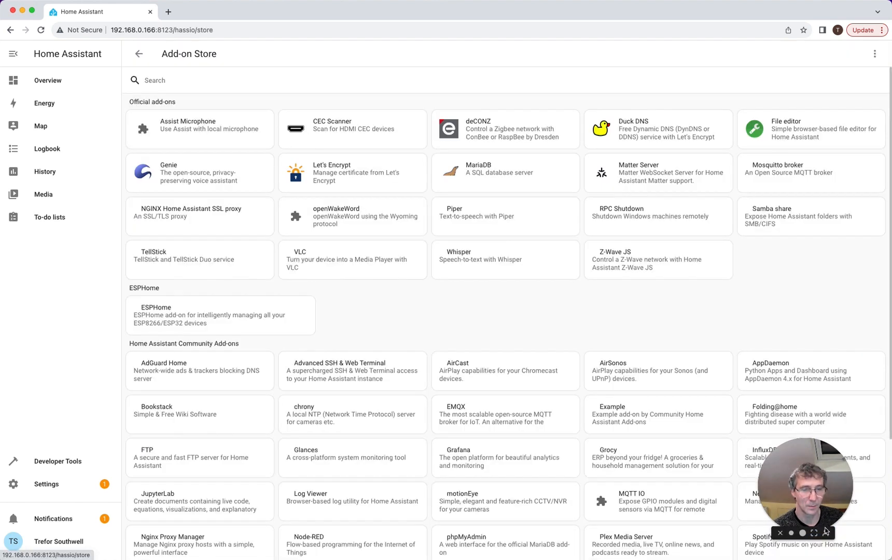
pyautogui.click(199, 76)
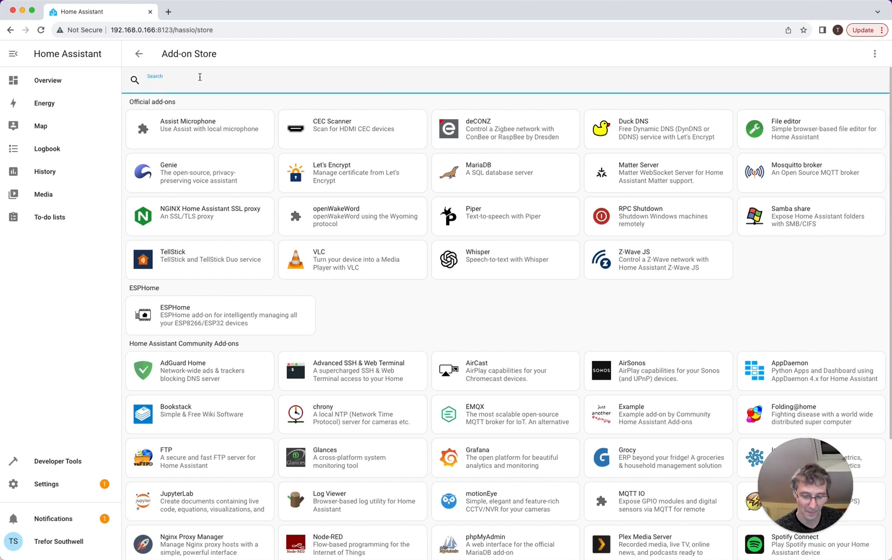
pyautogui.write('file')
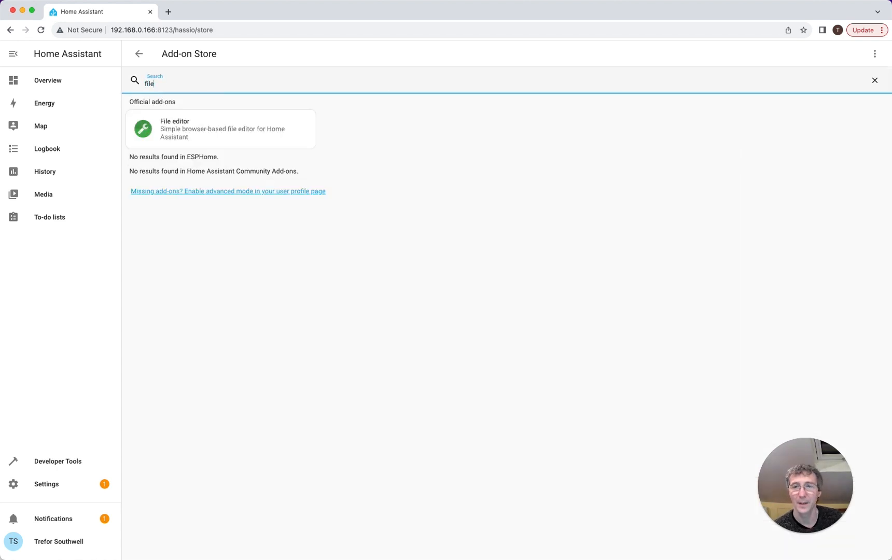
pyautogui.click(185, 129)
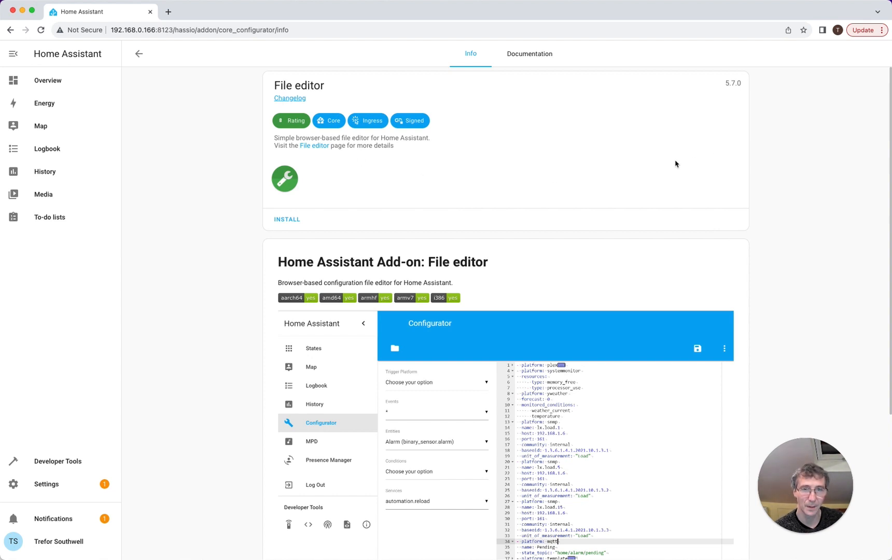
pyautogui.click(289, 223)
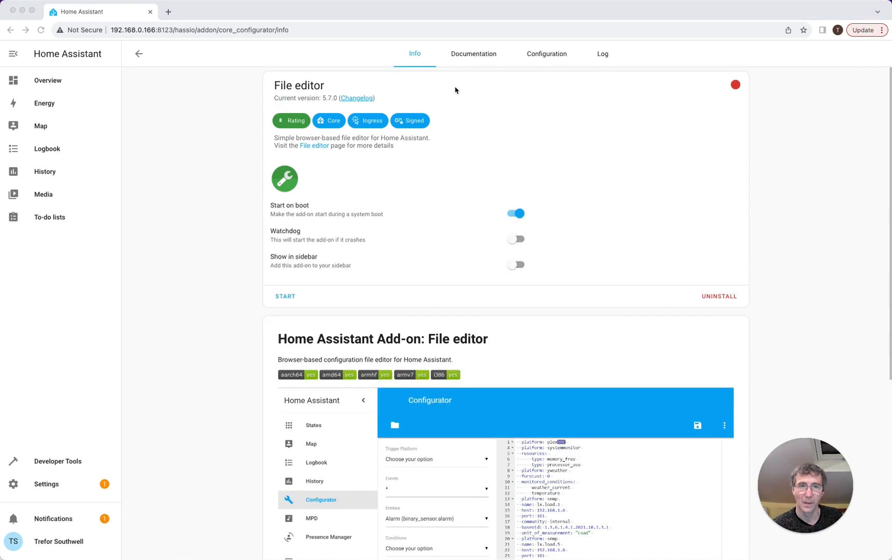
# - Start the File editor add-on after a look at its configuration options
pyautogui.click(546, 56)
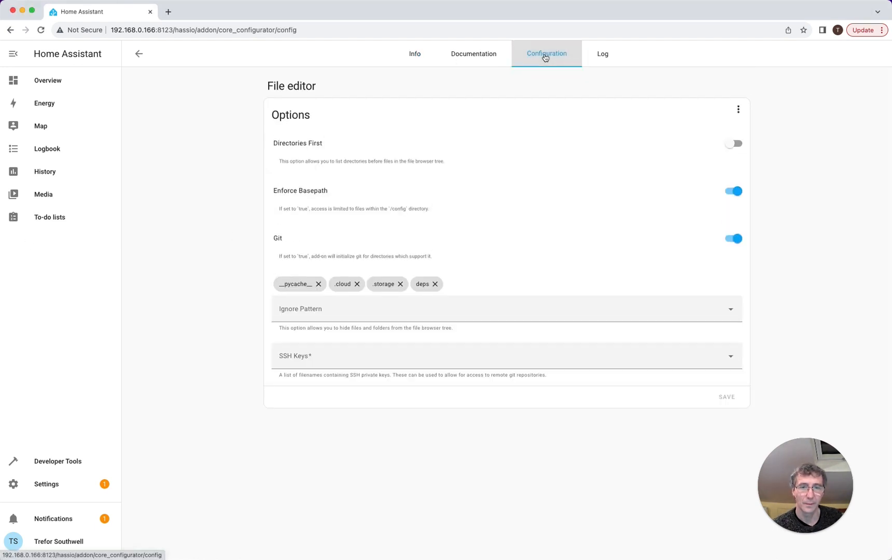
pyautogui.click(731, 192)
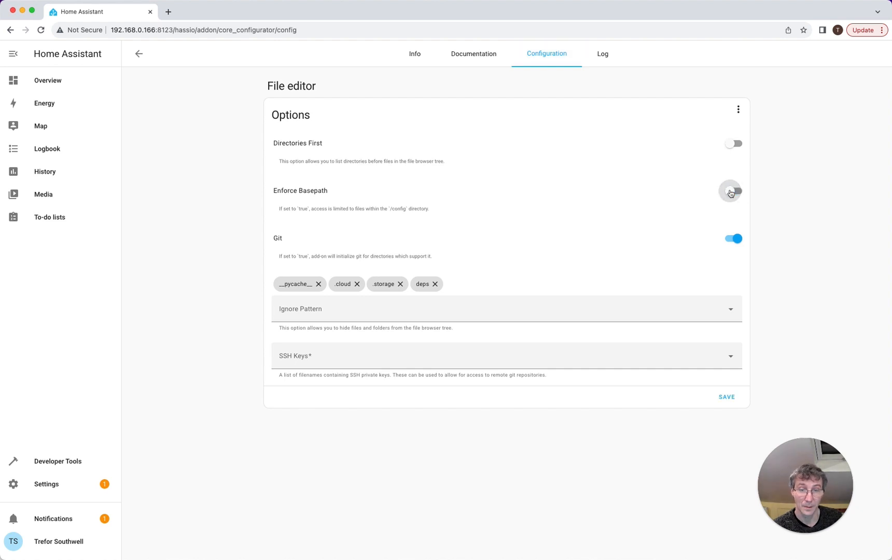
pyautogui.click(418, 56)
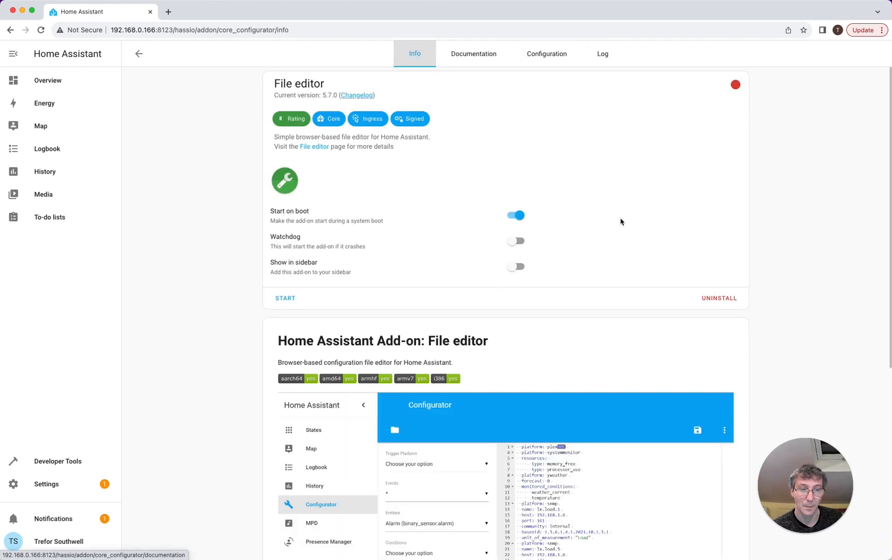
pyautogui.click(286, 299)
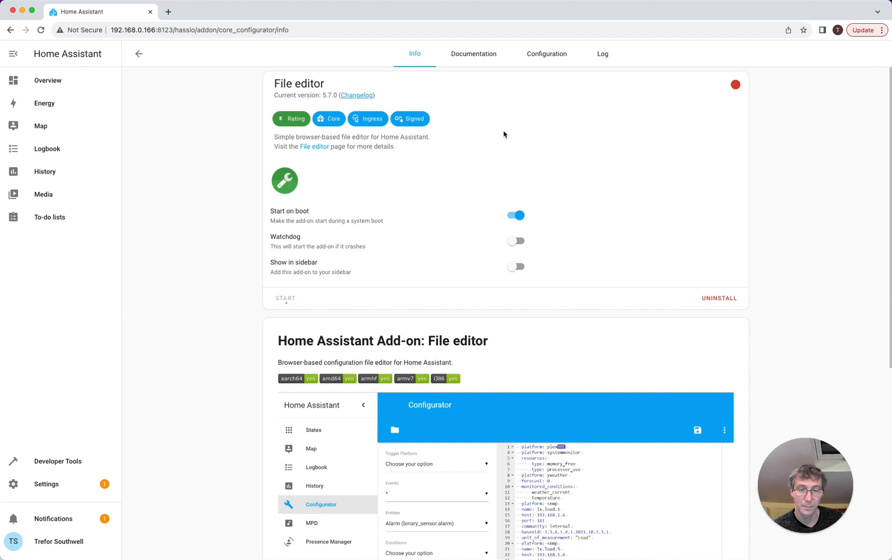
# - Check the File editor's options and log, then turn on Show in sidebar
pyautogui.click(544, 58)
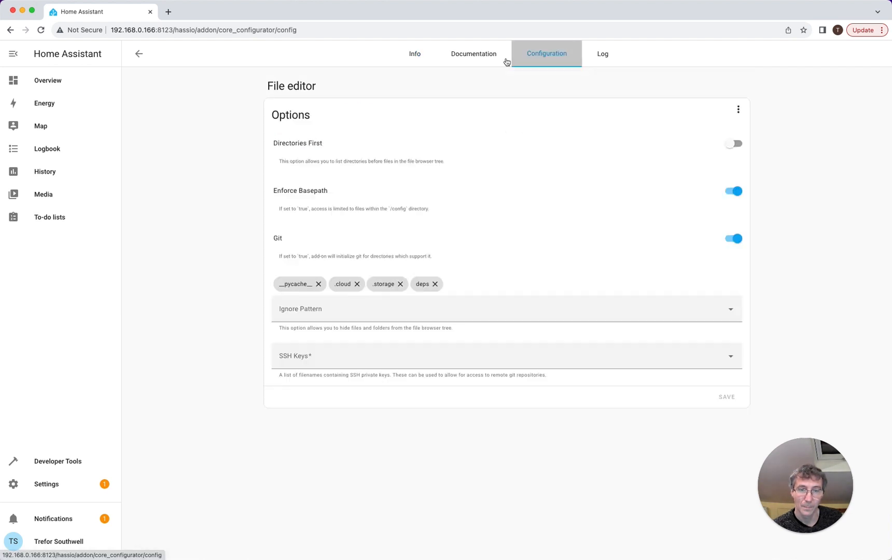
pyautogui.click(424, 55)
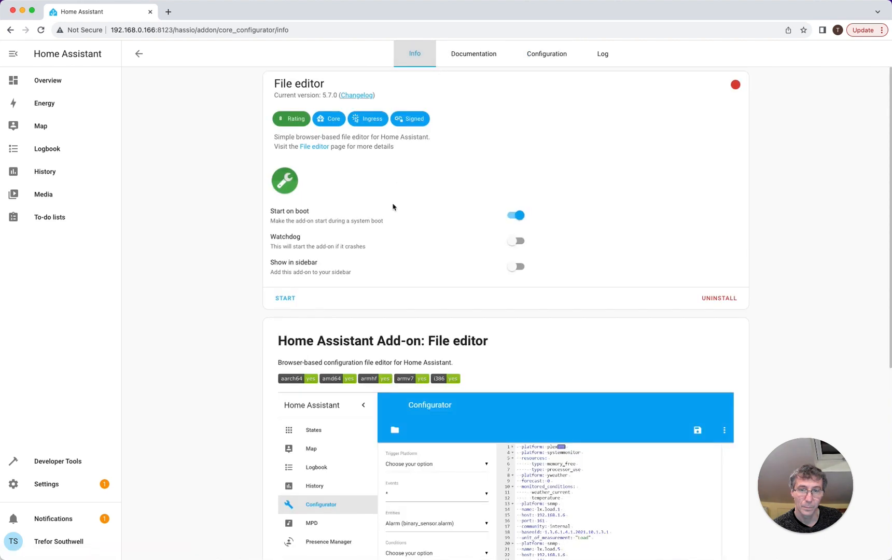
pyautogui.scroll(-1, 363, 233)
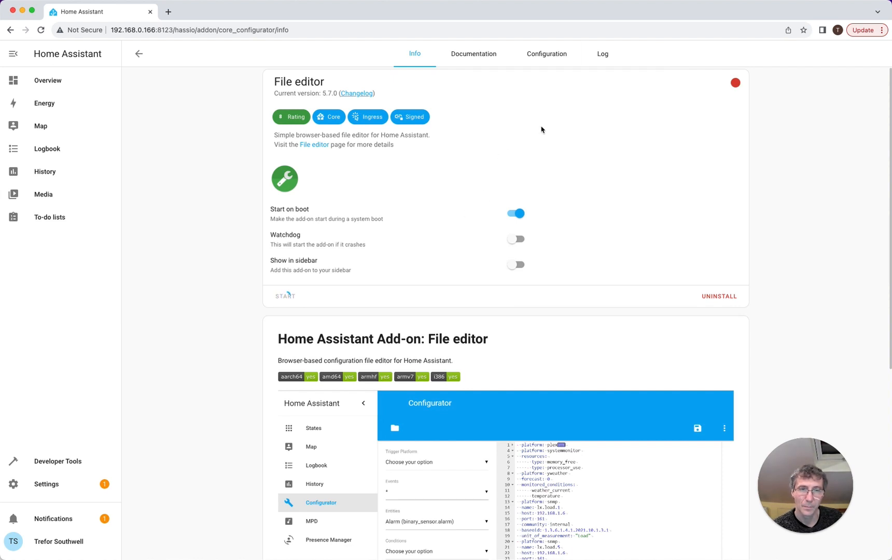
pyautogui.click(598, 53)
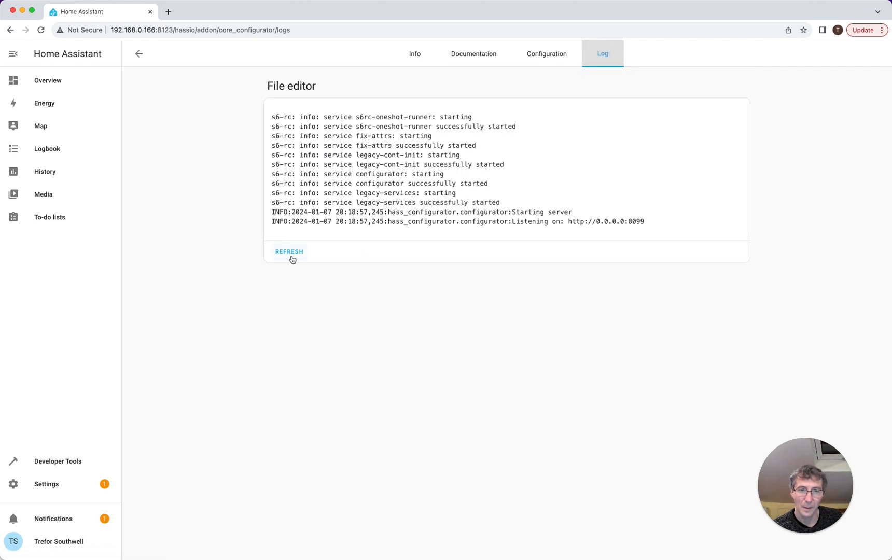
pyautogui.click(291, 254)
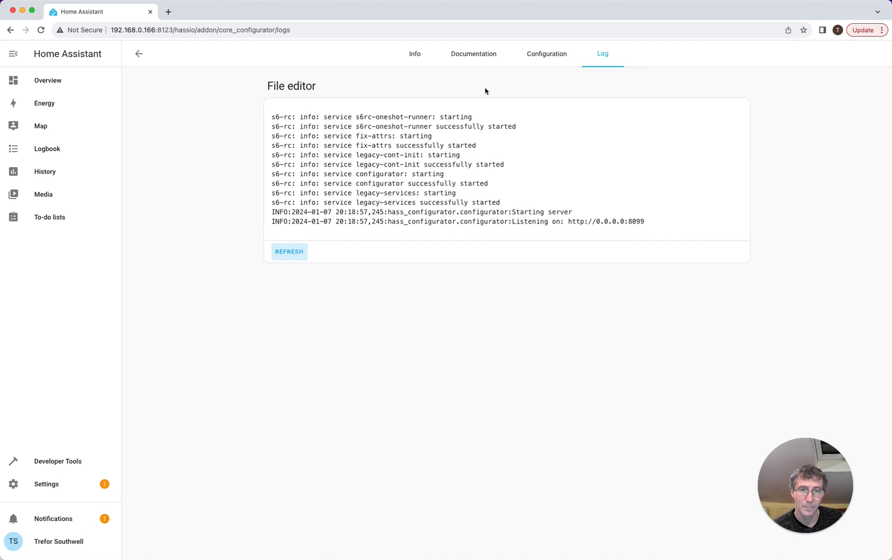
pyautogui.click(415, 53)
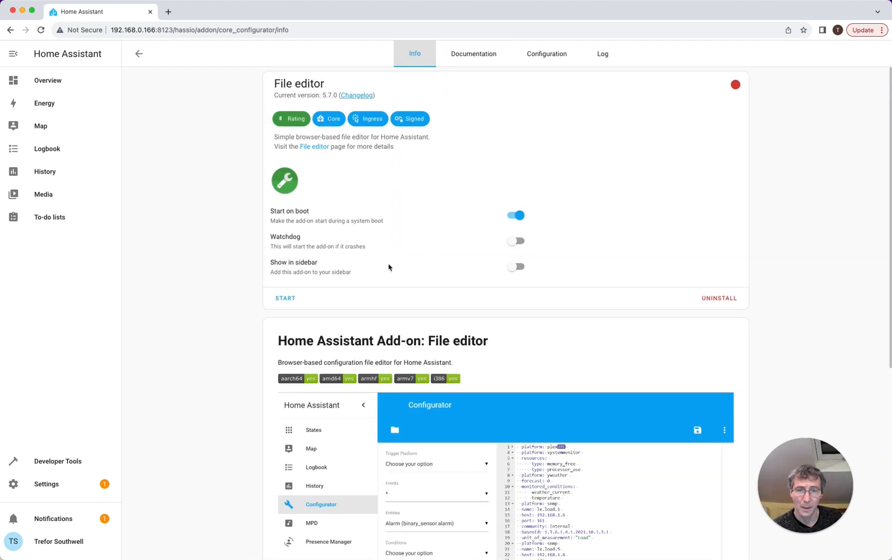
pyautogui.click(515, 267)
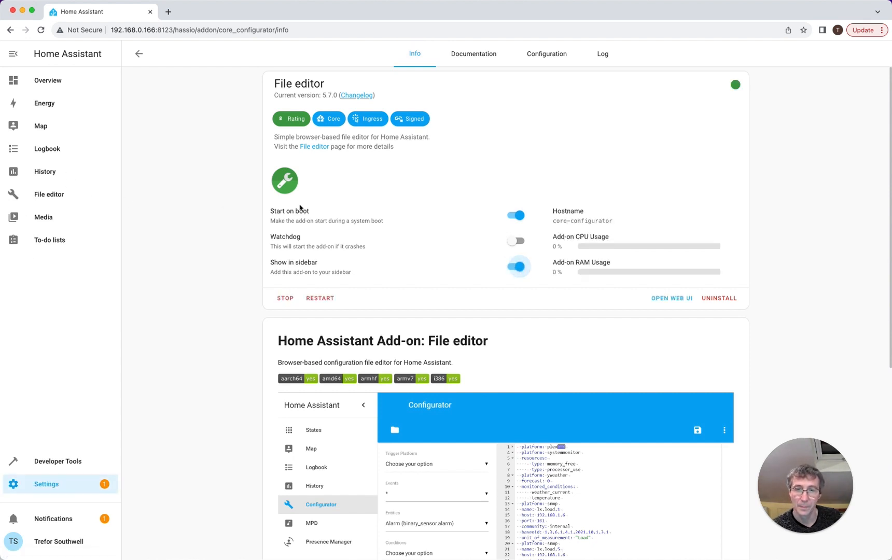
# - Load configuration.yaml in the File editor's file browser, then return to Settings
pyautogui.click(53, 195)
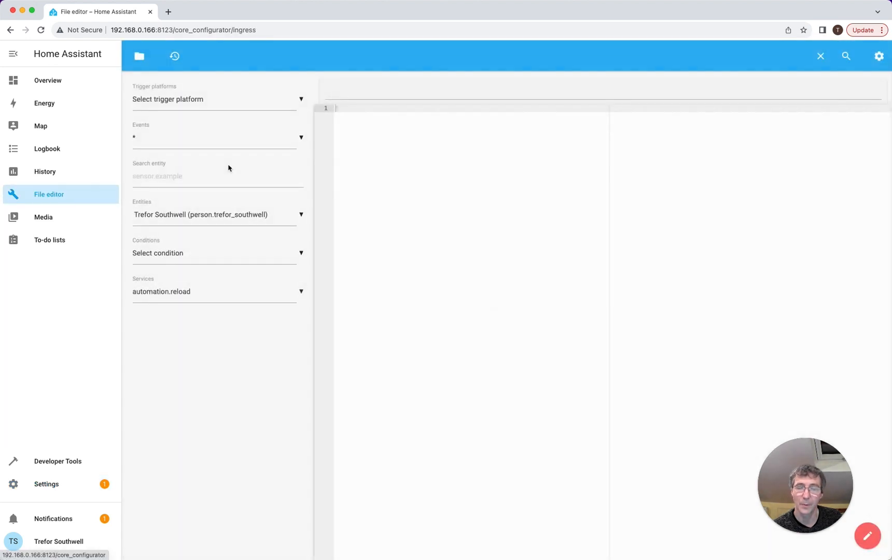
pyautogui.click(139, 55)
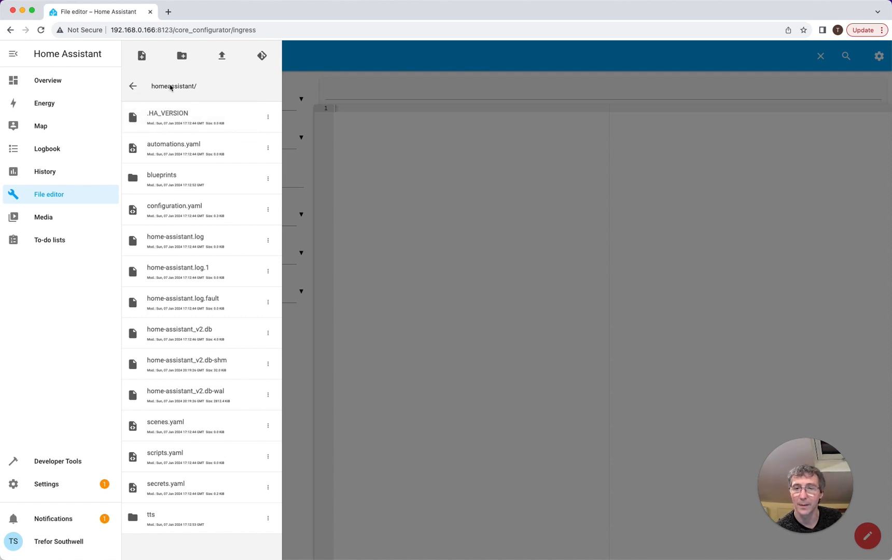
pyautogui.click(192, 212)
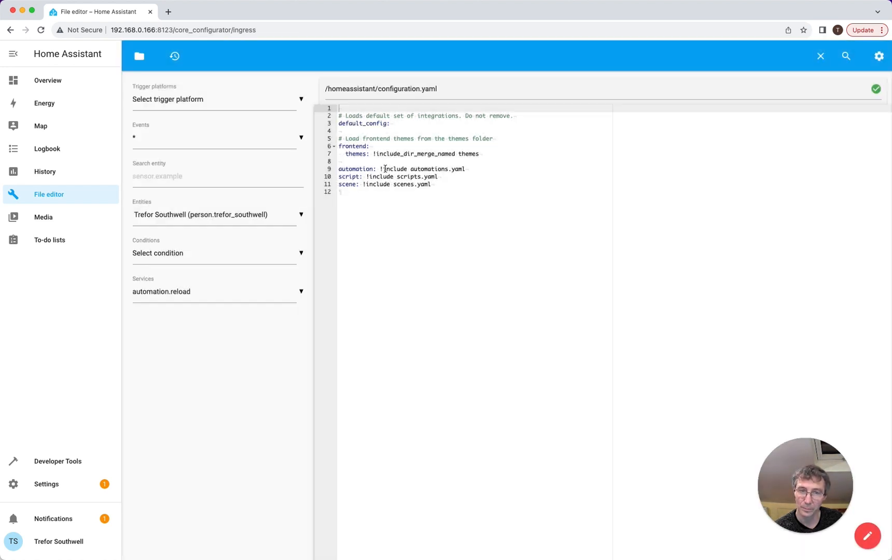
pyautogui.click(392, 222)
pyautogui.click(139, 56)
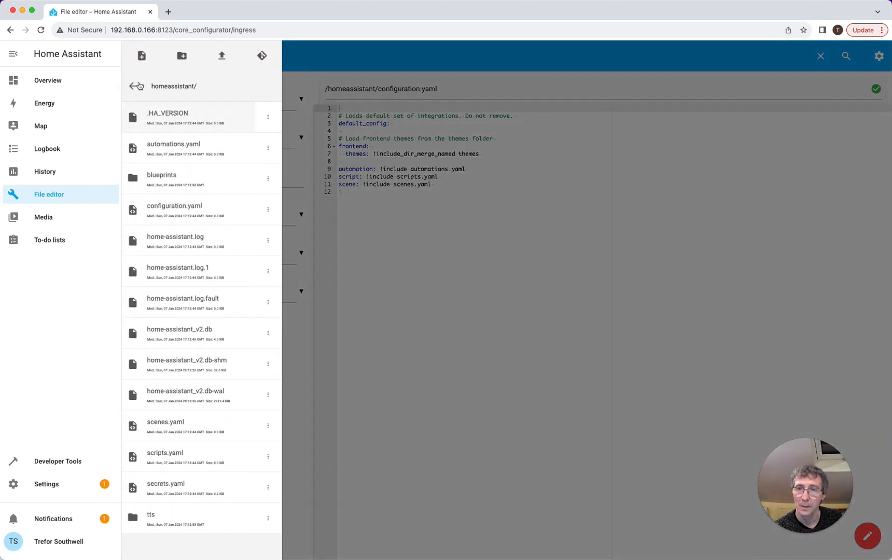
pyautogui.click(139, 200)
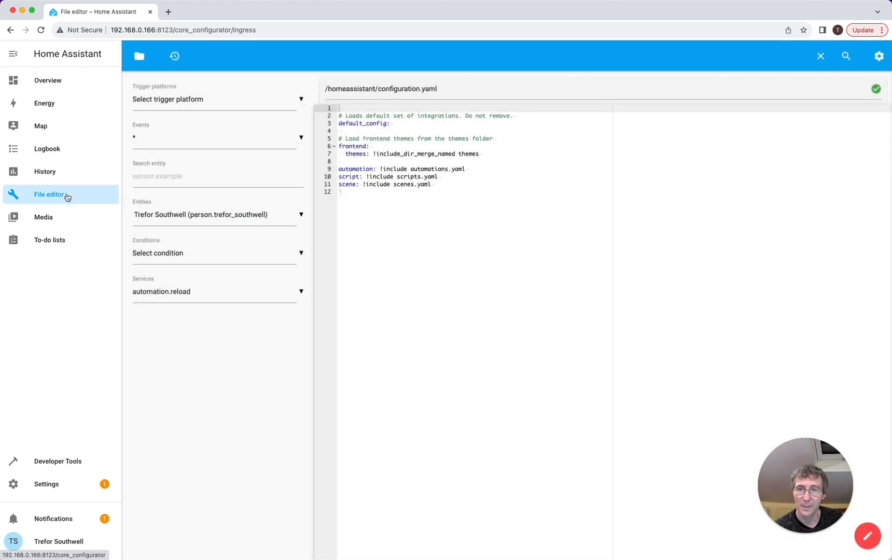
pyautogui.click(65, 476)
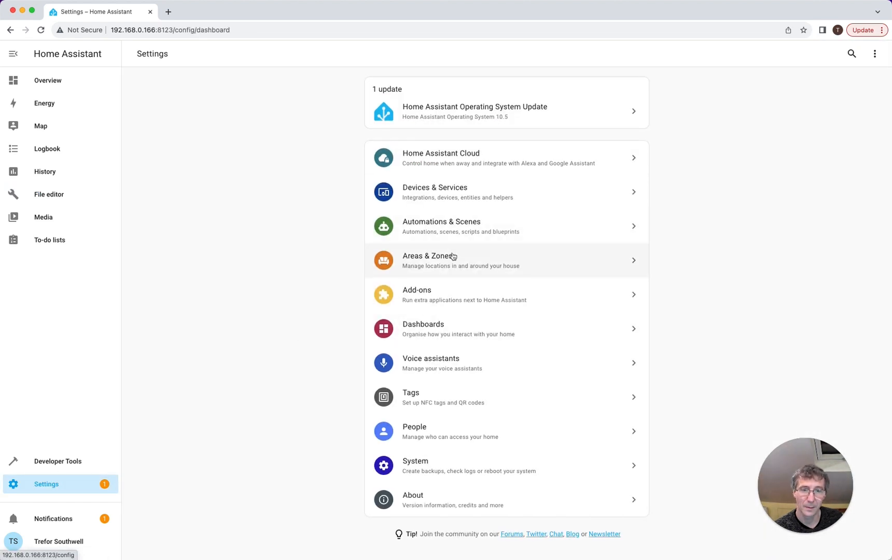
# - Turn off Enforce Basepath in the File editor's configuration, save, and restart the add-on
pyautogui.click(447, 293)
pyautogui.click(250, 136)
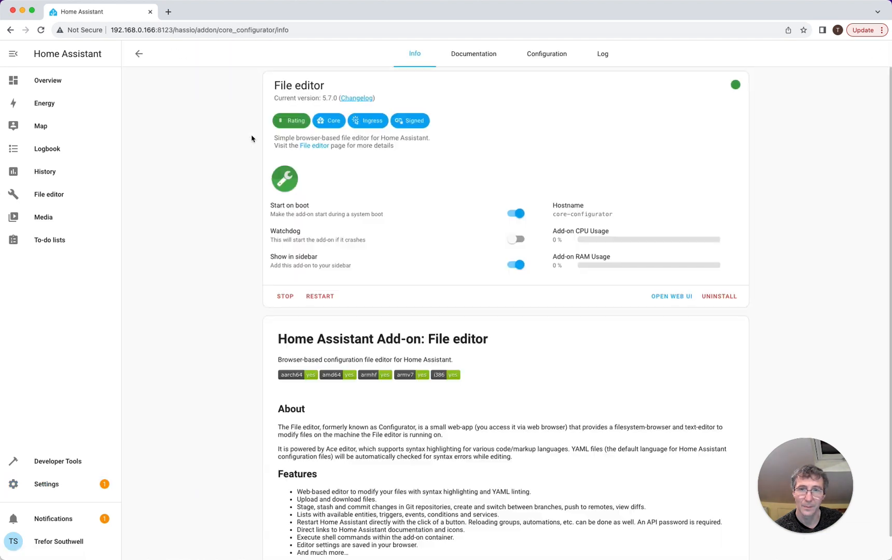
pyautogui.click(537, 51)
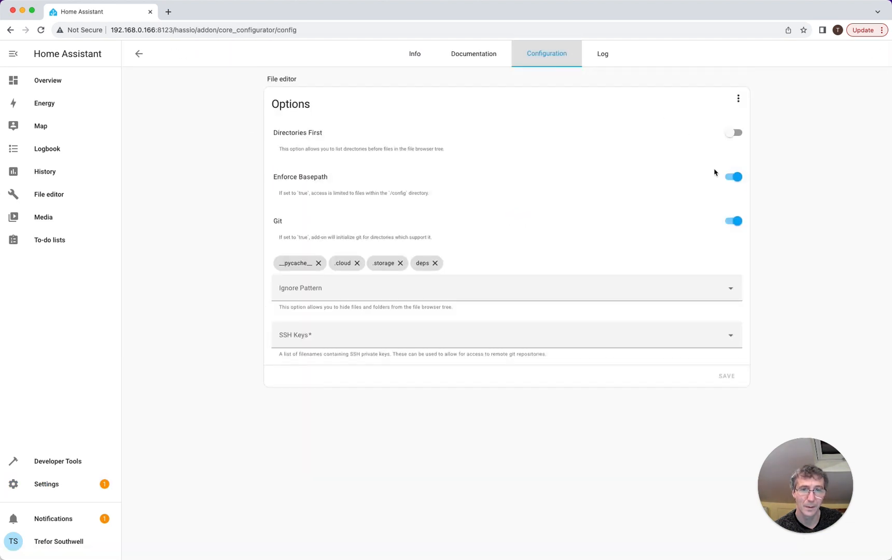
pyautogui.click(731, 178)
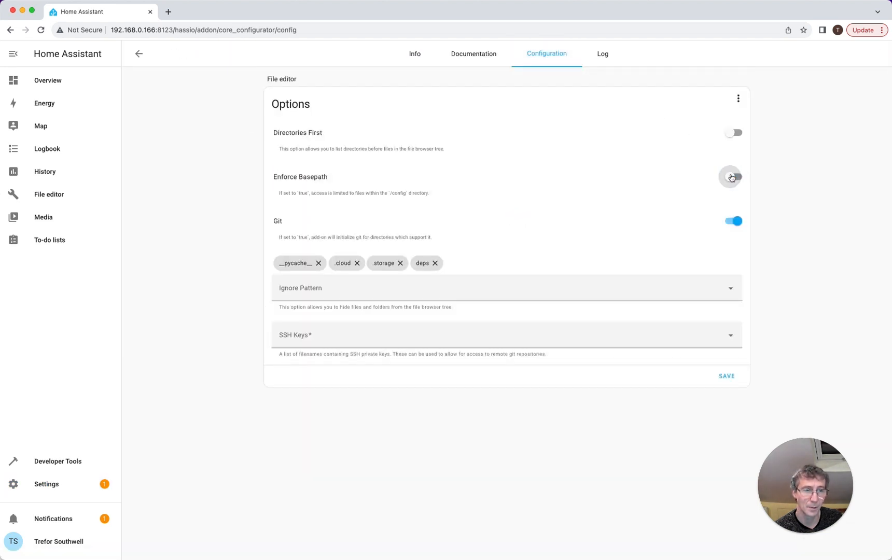
pyautogui.click(726, 376)
pyautogui.click(593, 329)
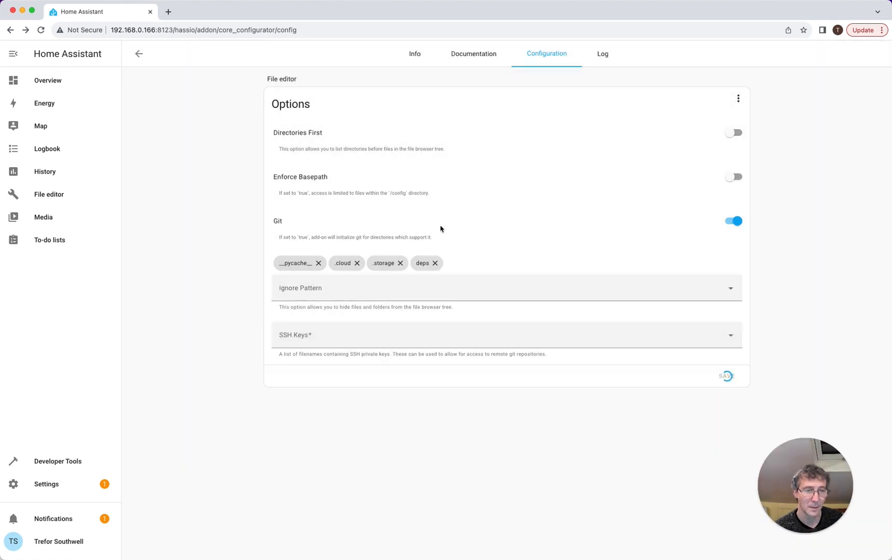
pyautogui.click(407, 60)
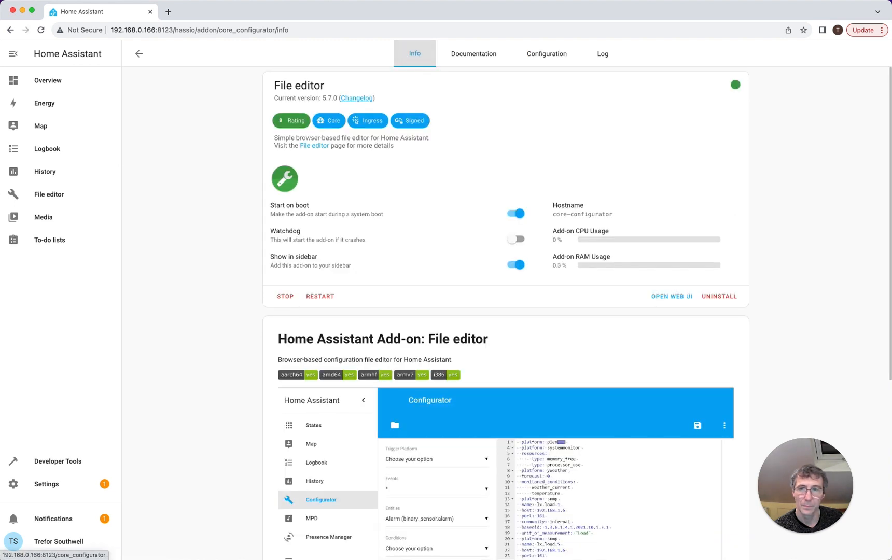
# - In the File editor's file browser, go up to / and open addon_configs, then homeassistant
pyautogui.click(73, 197)
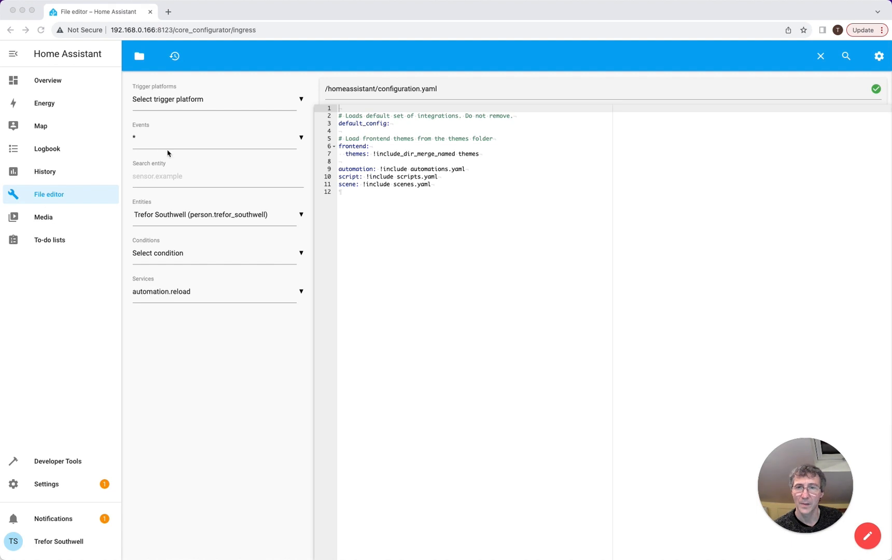
pyautogui.click(138, 57)
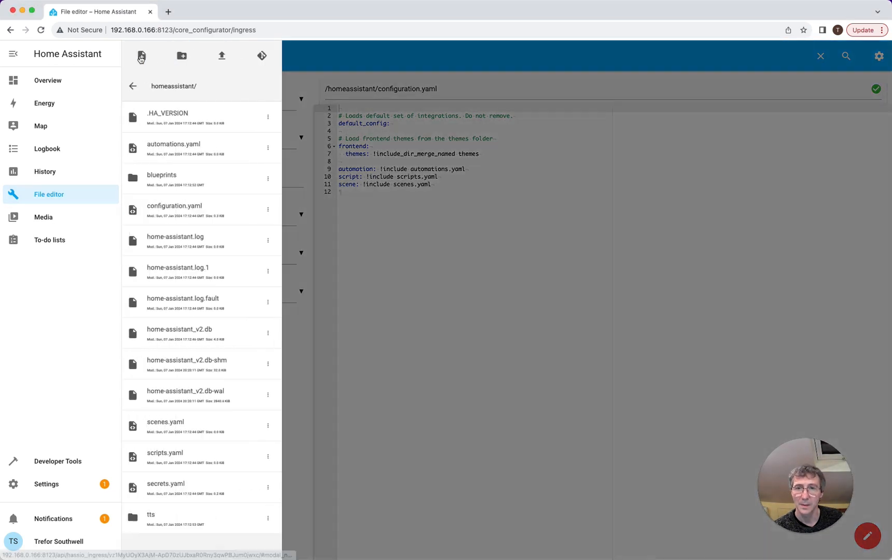
pyautogui.click(146, 87)
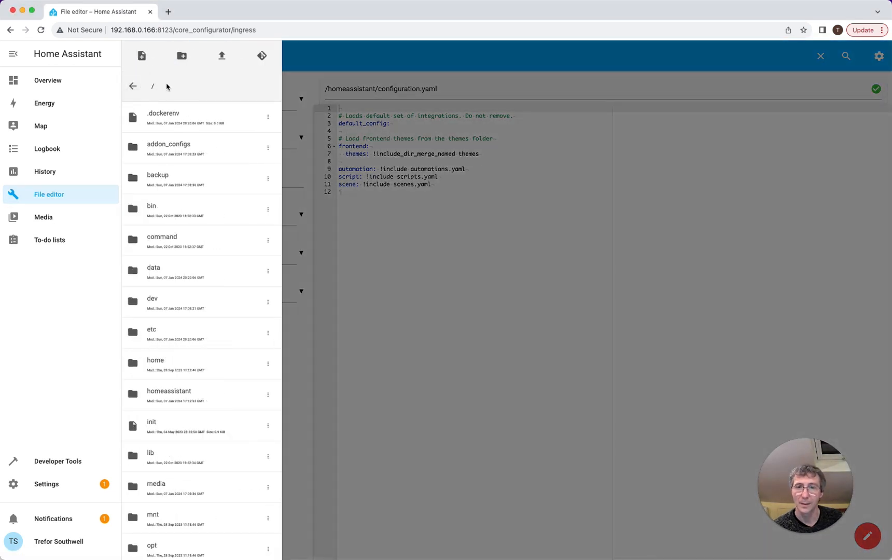
pyautogui.click(179, 148)
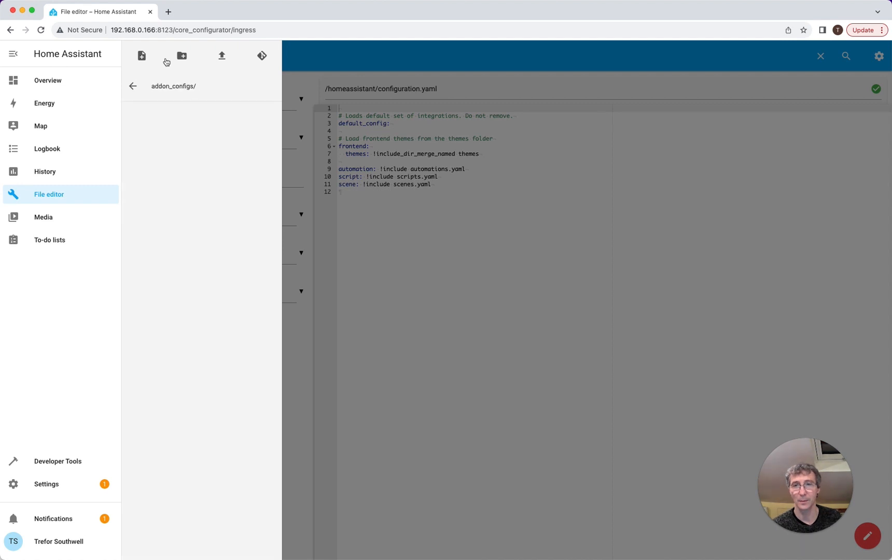
pyautogui.click(132, 86)
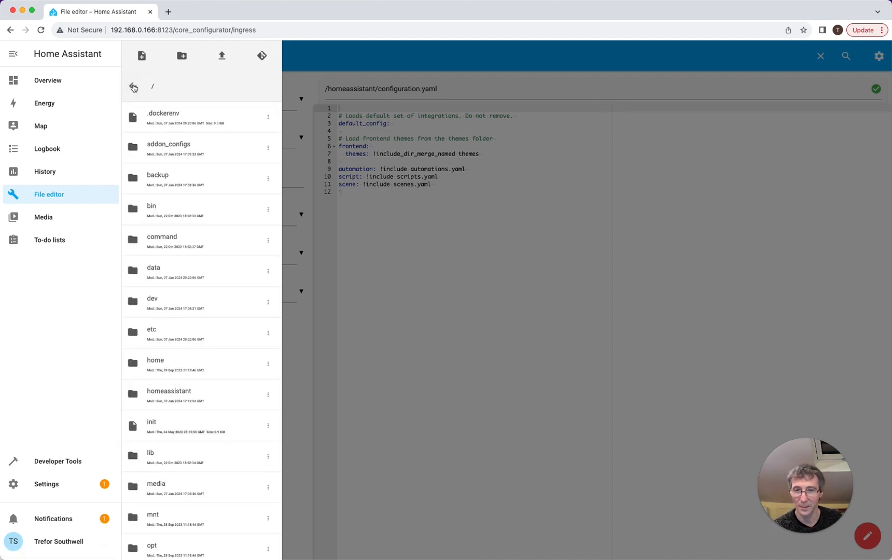
pyautogui.scroll(-5, 185, 380)
pyautogui.scroll(2, 185, 388)
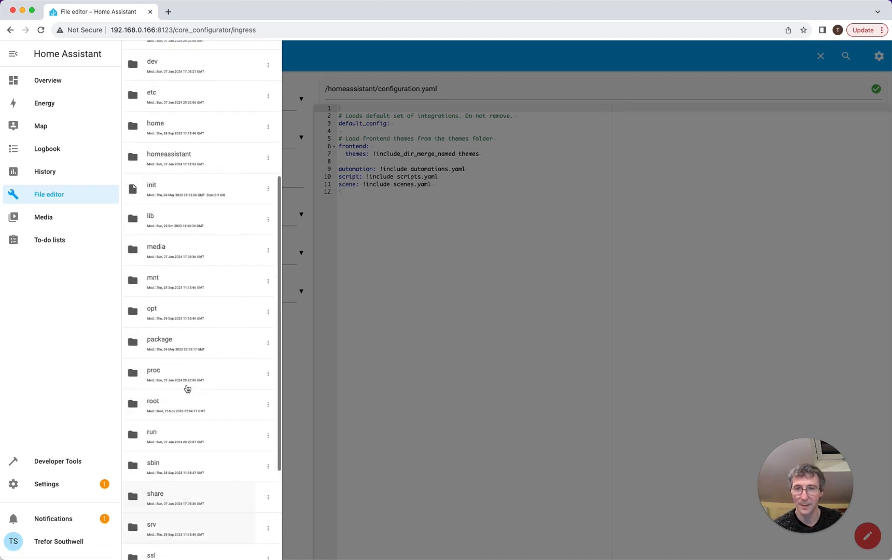
pyautogui.scroll(4, 187, 388)
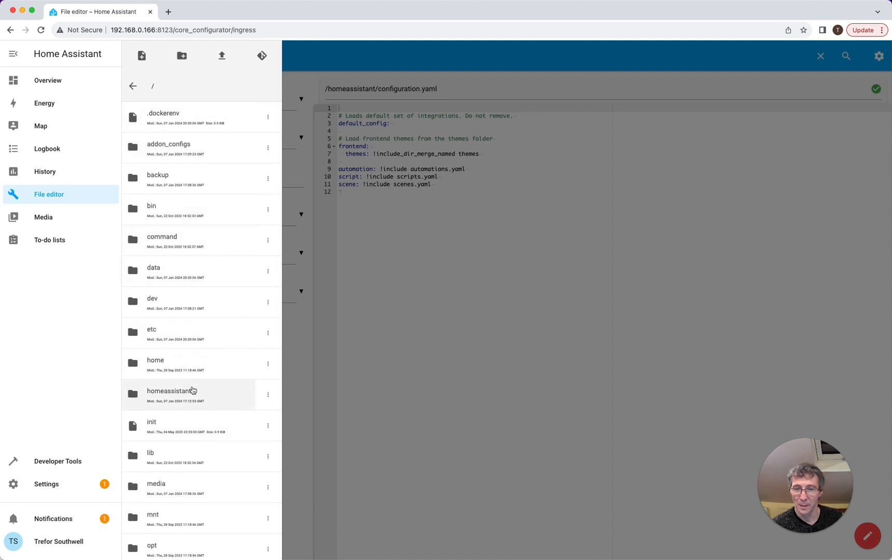
pyautogui.click(192, 390)
pyautogui.click(510, 254)
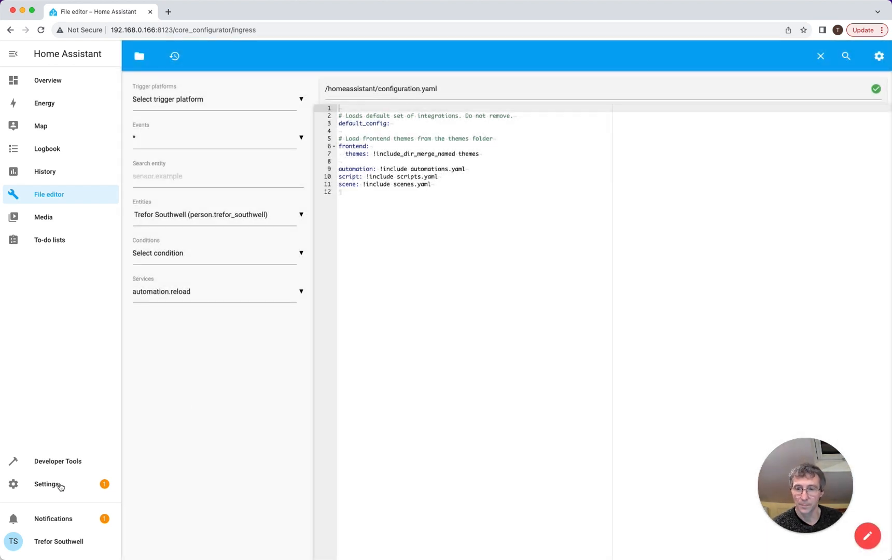
# - Search the add-on store for 'ssh' and open Advanced SSH & Web Terminal
pyautogui.click(58, 486)
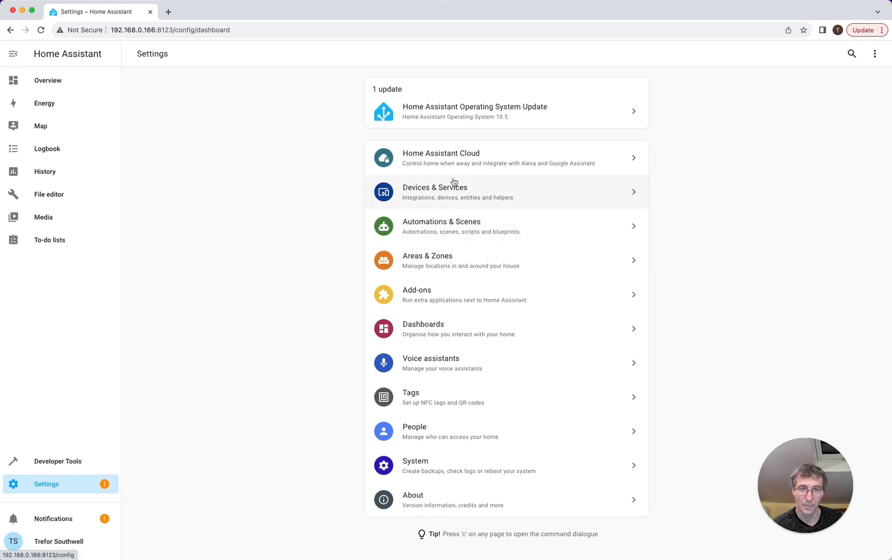
pyautogui.click(436, 292)
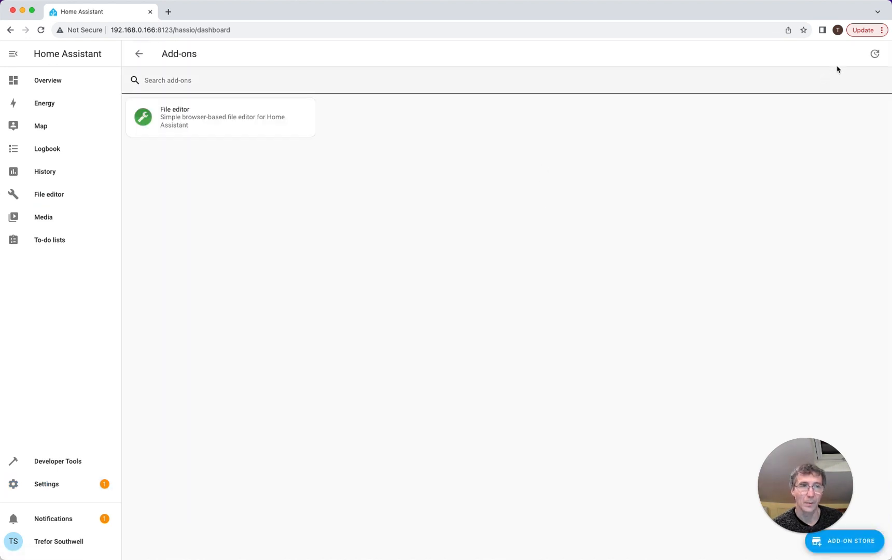
pyautogui.click(845, 541)
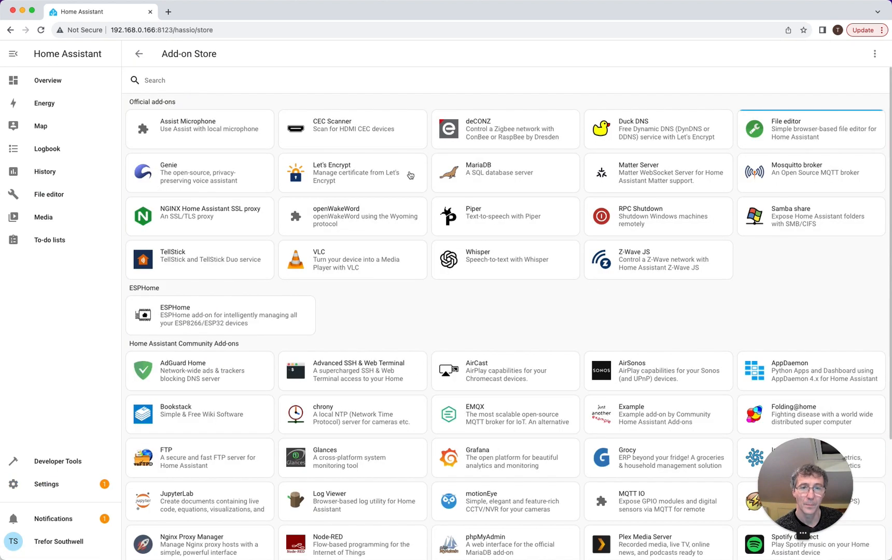
pyautogui.click(209, 78)
pyautogui.write('ssh')
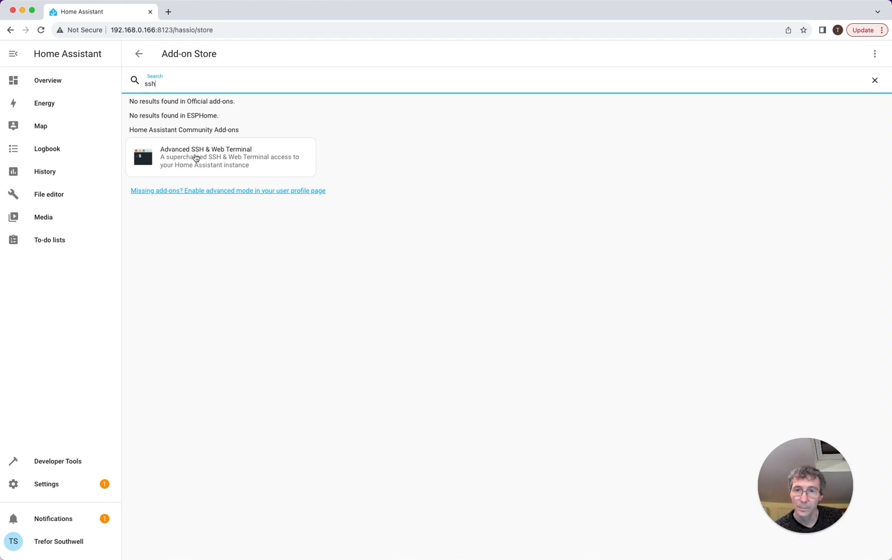
pyautogui.click(197, 158)
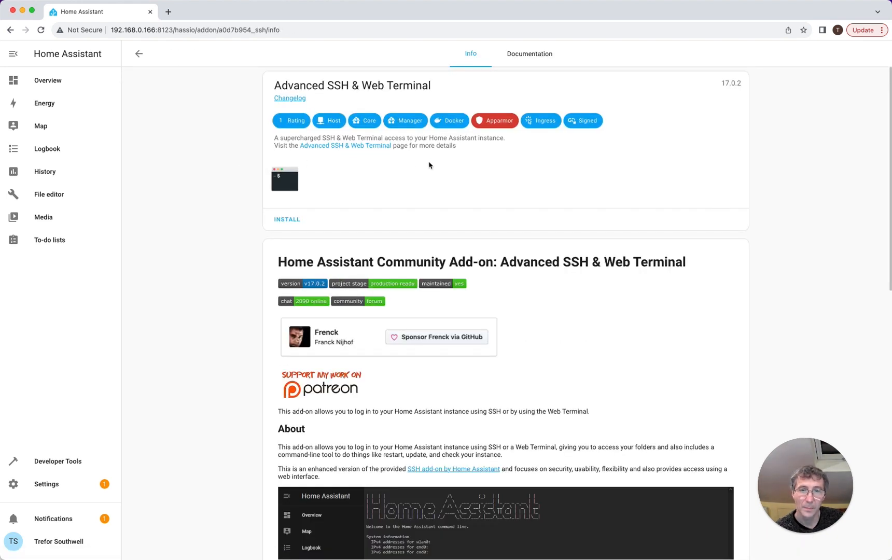
# - Look over the Configuration tab, then start Advanced SSH & Web Terminal with 'Show in sidebar' on
pyautogui.click(290, 220)
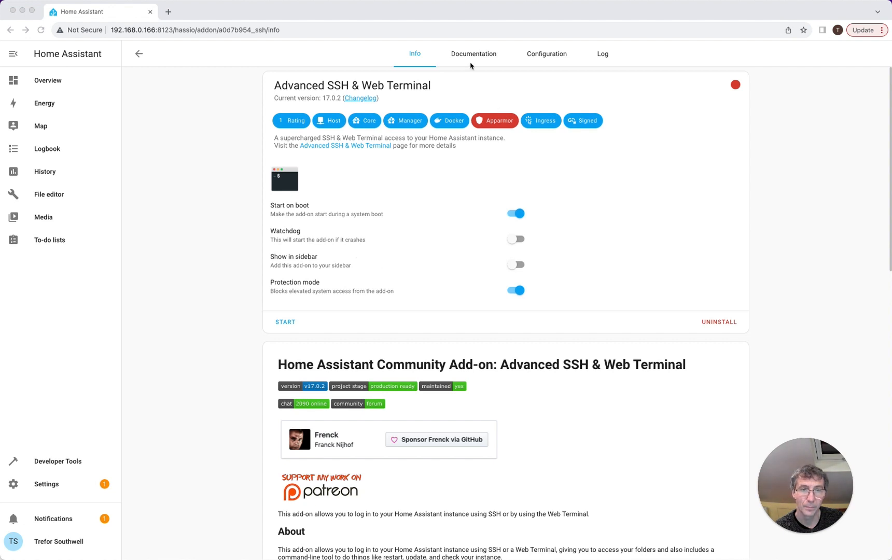
pyautogui.click(535, 56)
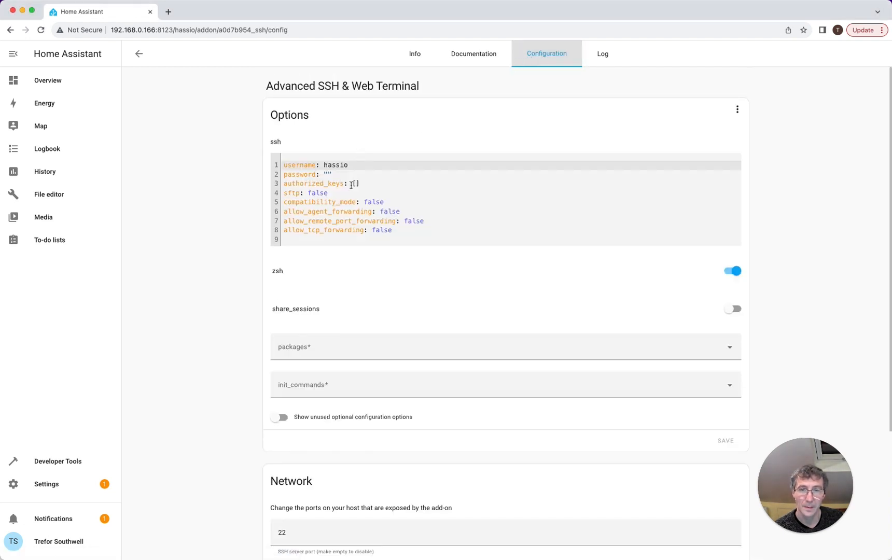
pyautogui.scroll(-5, 350, 187)
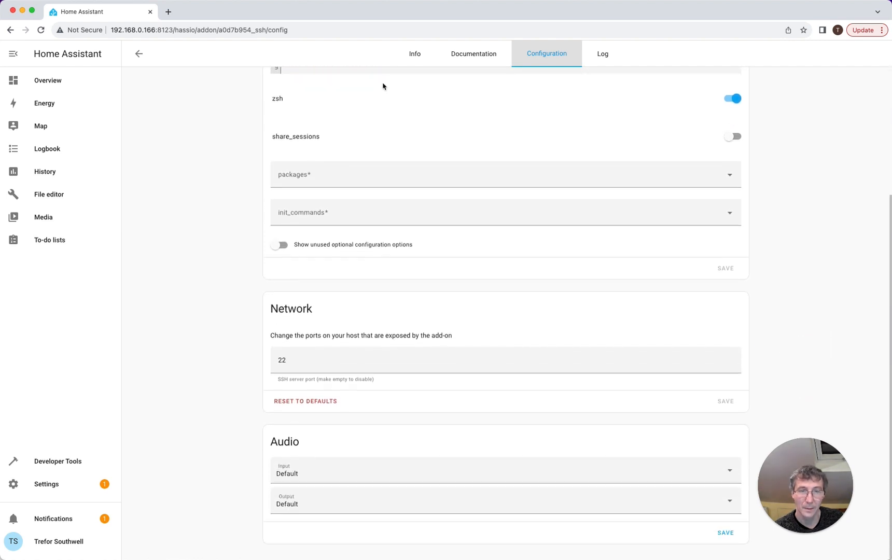
pyautogui.click(415, 54)
pyautogui.click(518, 267)
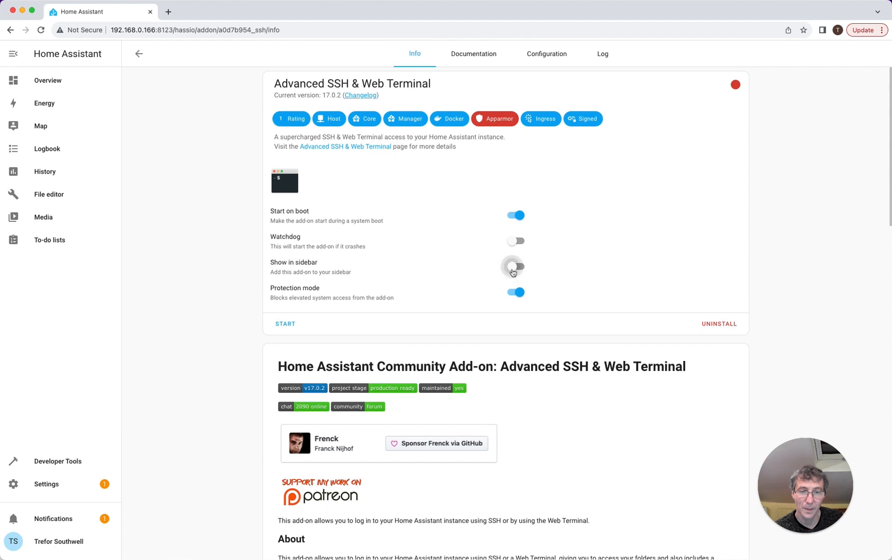
pyautogui.click(286, 324)
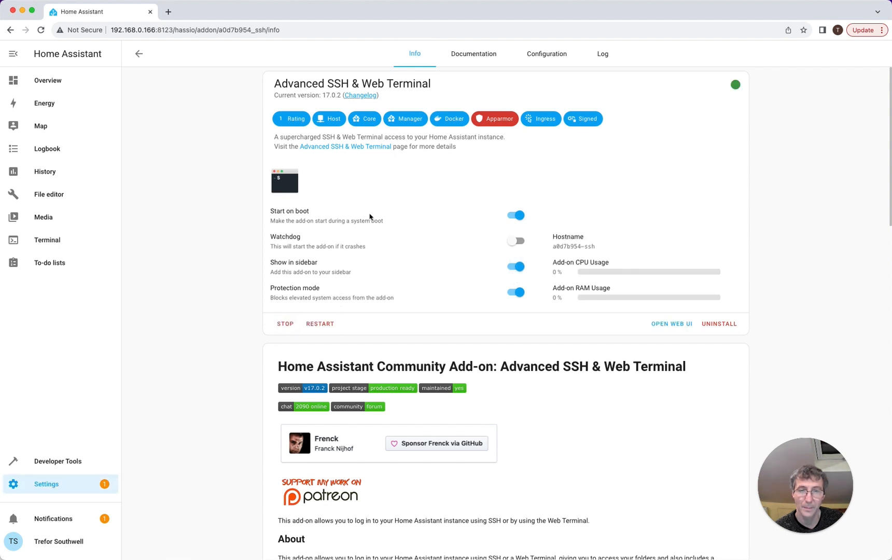
# - Try loading the web Terminal, starting the add-on from its prompt and retrying
pyautogui.click(50, 235)
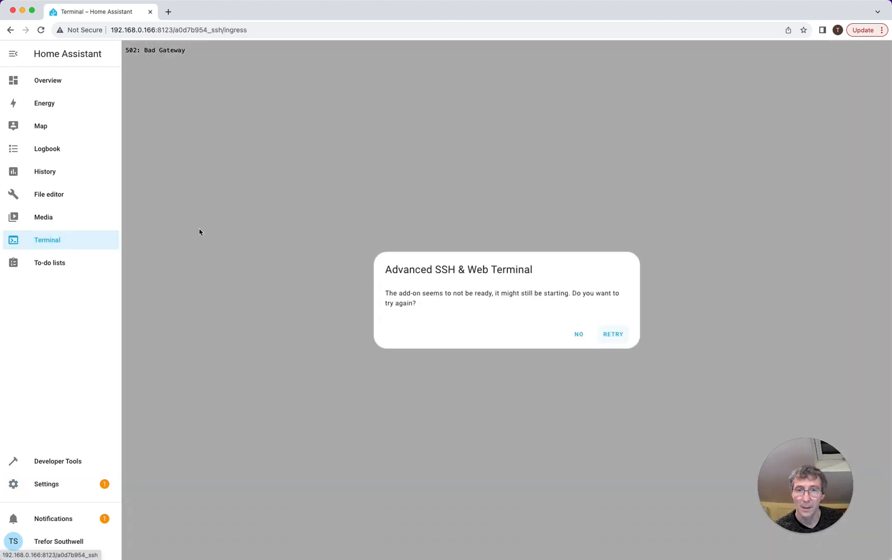
pyautogui.click(605, 333)
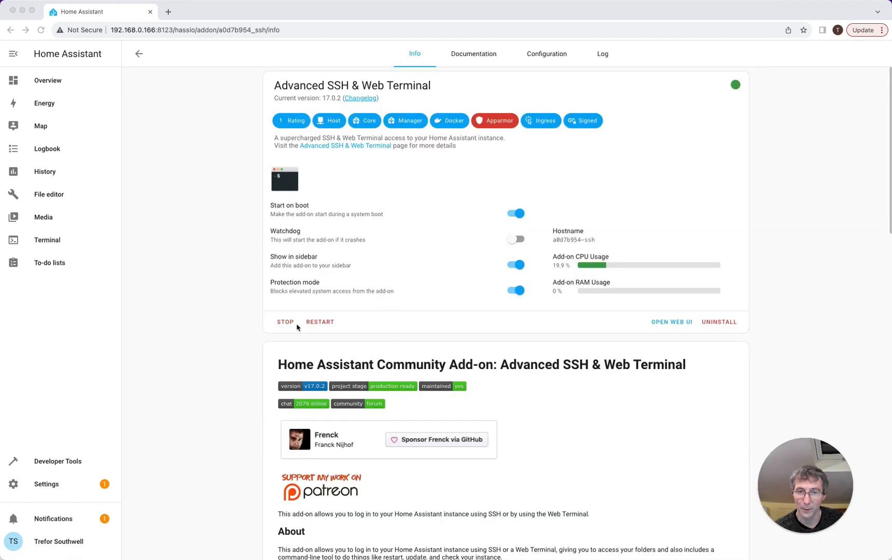
pyautogui.click(55, 241)
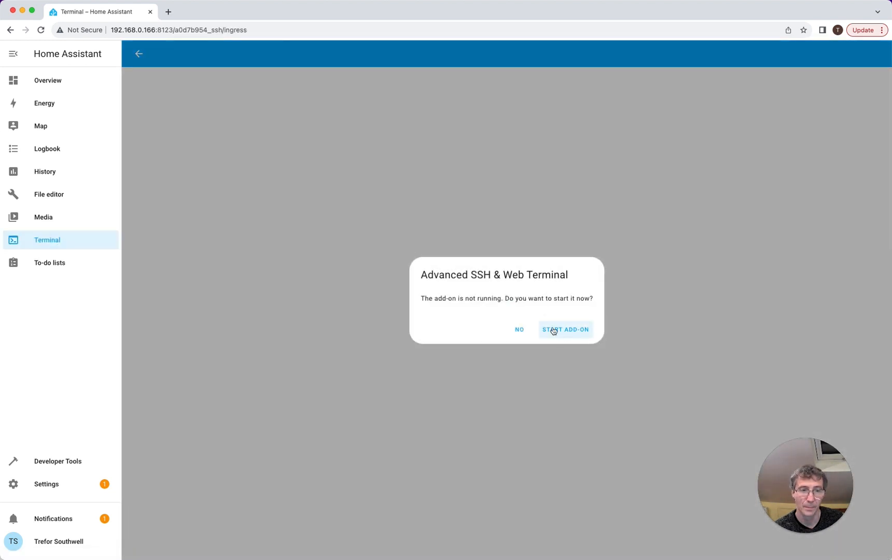
pyautogui.click(554, 331)
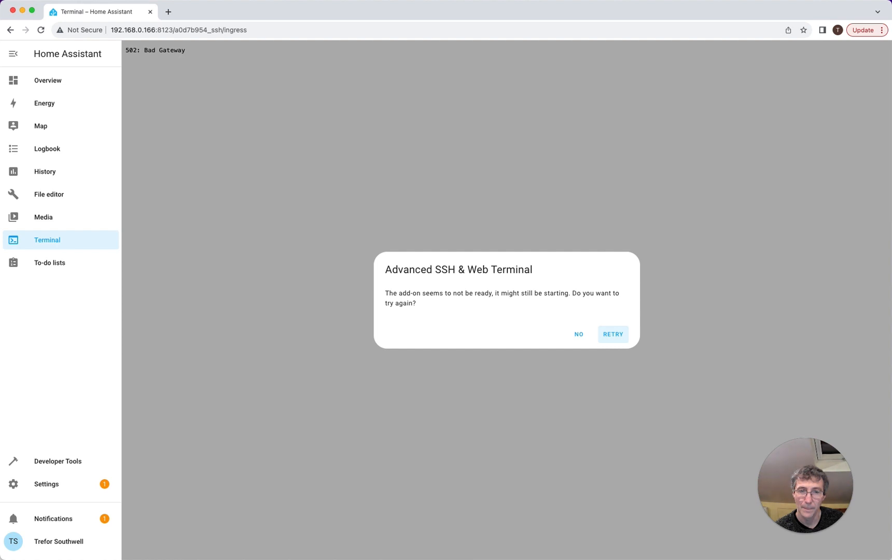
pyautogui.click(614, 337)
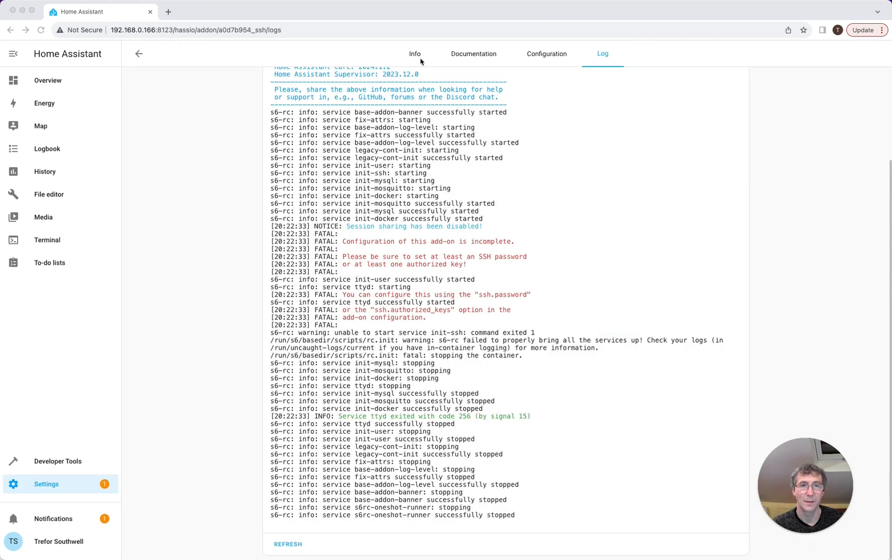
# - Open Advanced SSH & Web Terminal under Settings > Add-ons, check its Log, and open Configuration
pyautogui.click(420, 56)
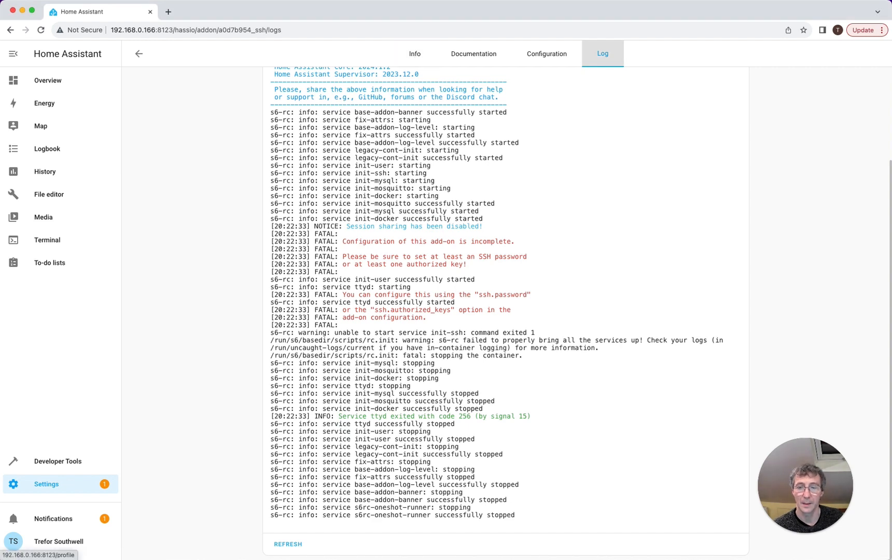
pyautogui.click(46, 484)
pyautogui.click(436, 293)
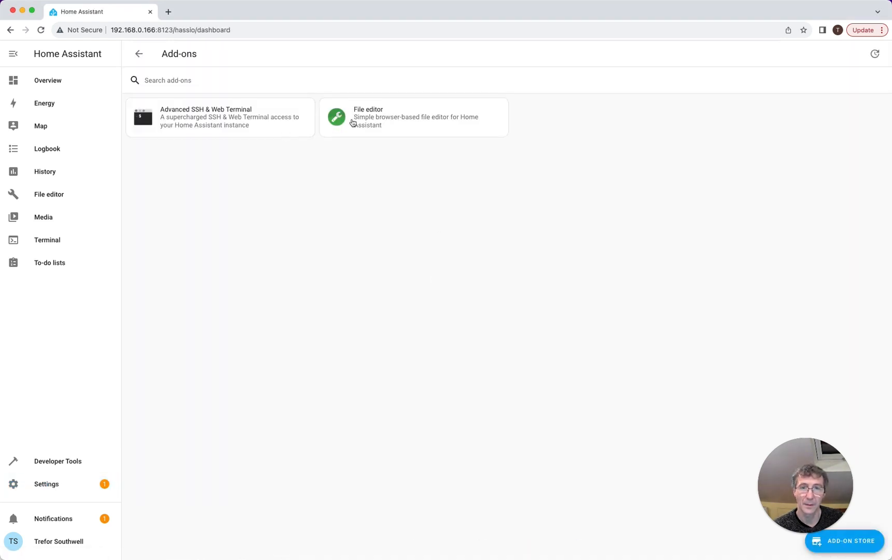
pyautogui.click(211, 120)
pyautogui.click(603, 54)
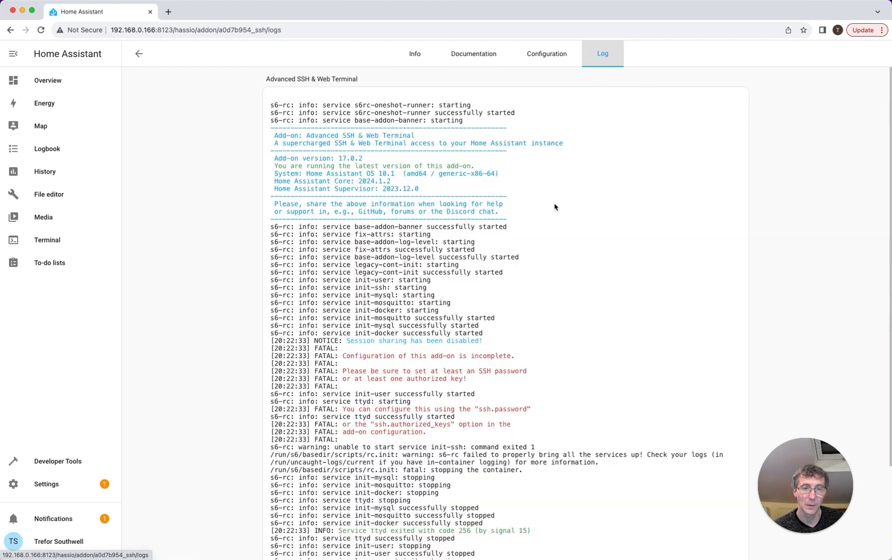
pyautogui.scroll(-3, 460, 264)
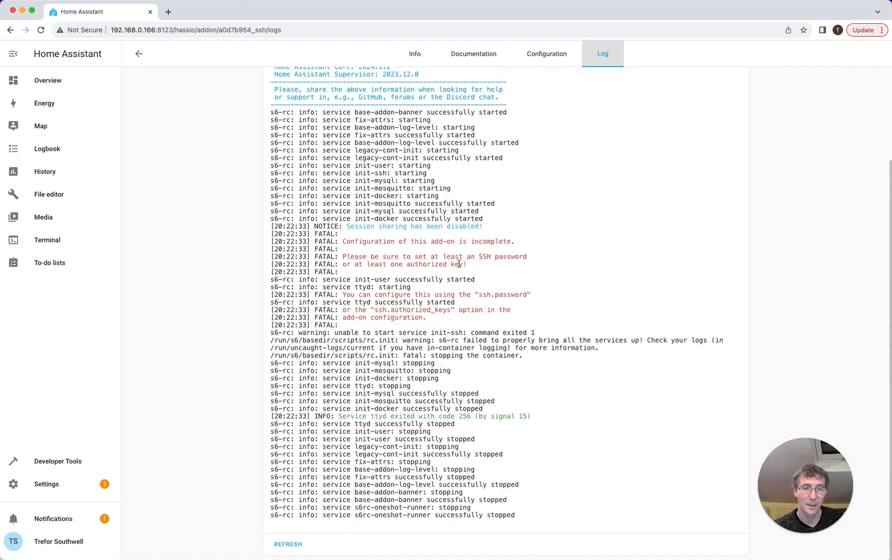
pyautogui.click(551, 59)
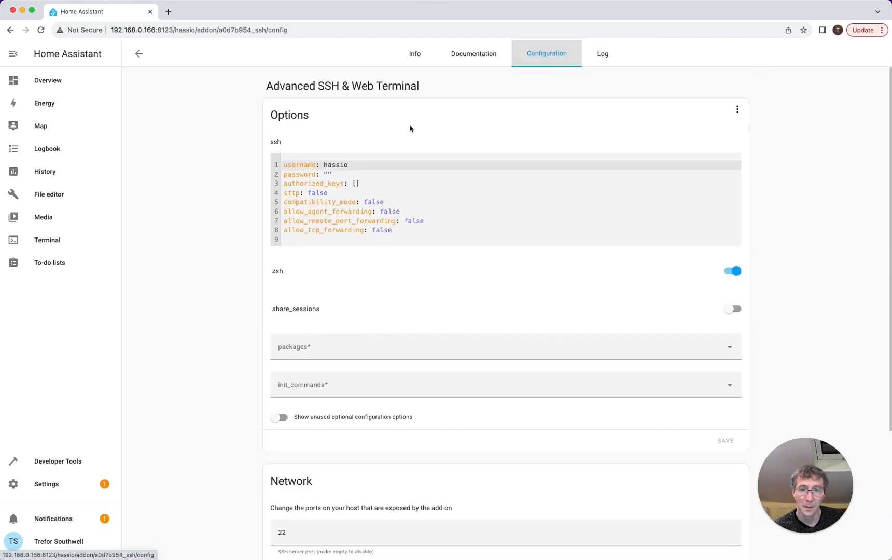
# - Change the ssh username from hassio to admin and fill in the password line
pyautogui.doubleClick(345, 165)
pyautogui.write('admin')
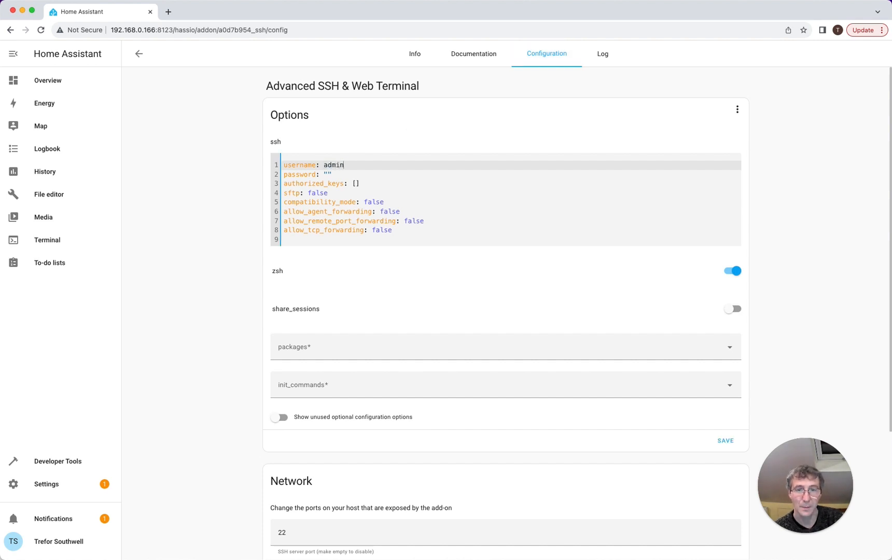
pyautogui.press('Down')
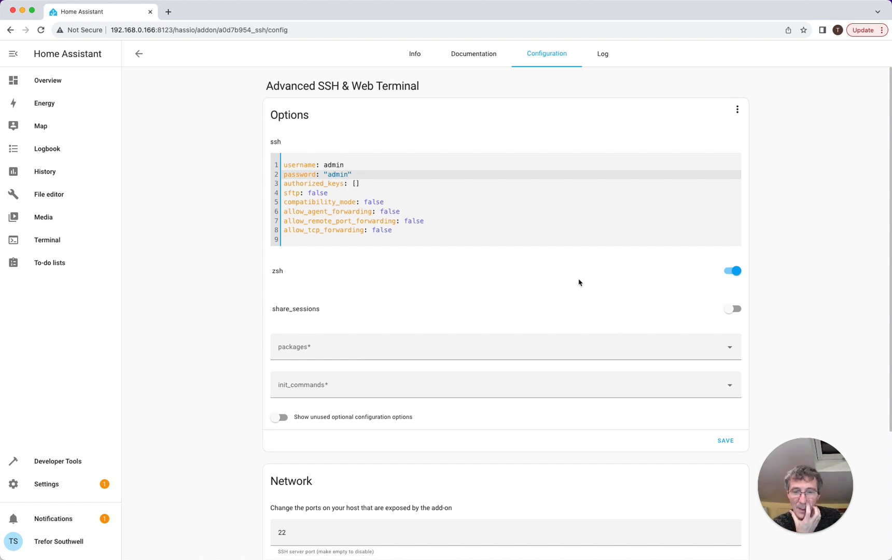
pyautogui.scroll(-3, 405, 244)
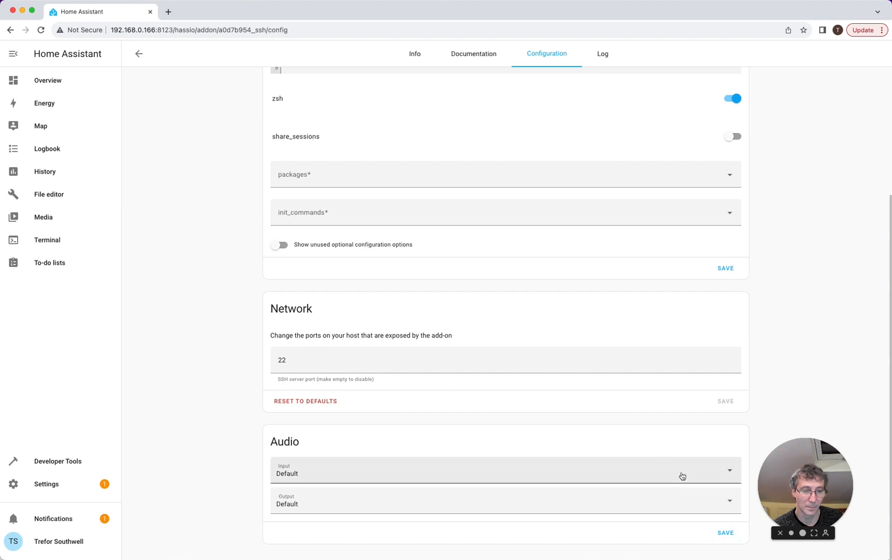
pyautogui.scroll(3, 488, 315)
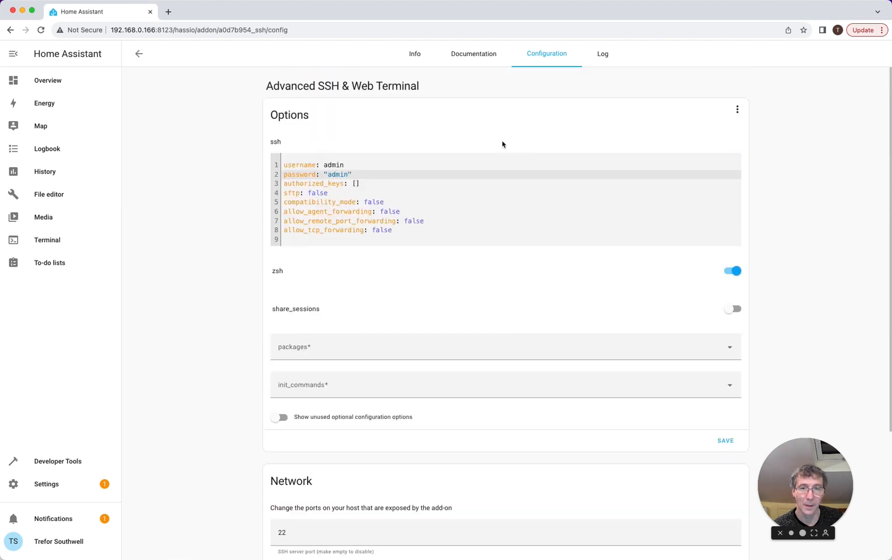
pyautogui.click(415, 54)
# - Start the add-on with the new SSH settings, check its log, and retry loading the terminal
pyautogui.click(287, 325)
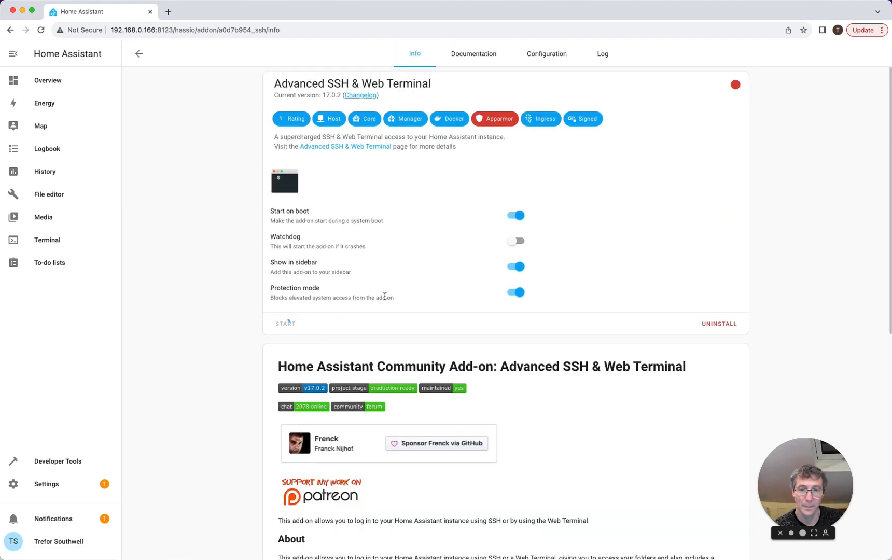
pyautogui.click(603, 53)
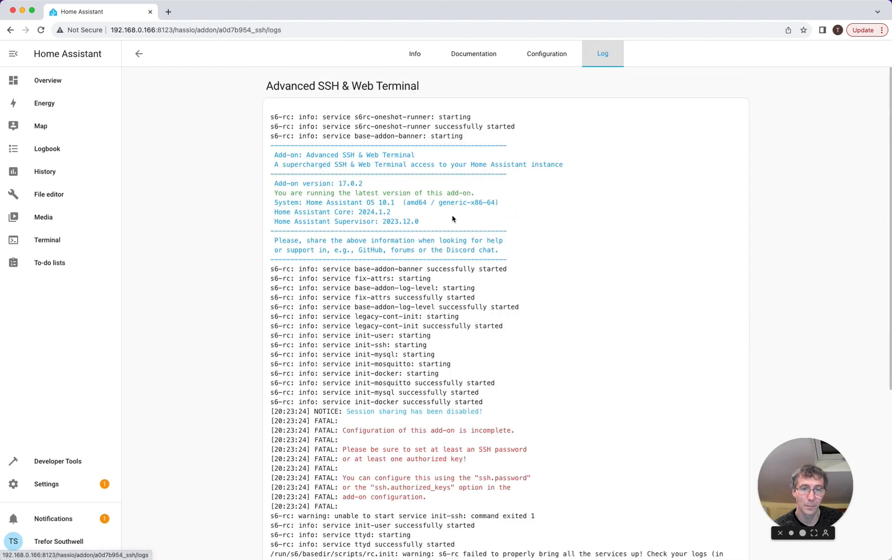
pyautogui.scroll(-5, 443, 227)
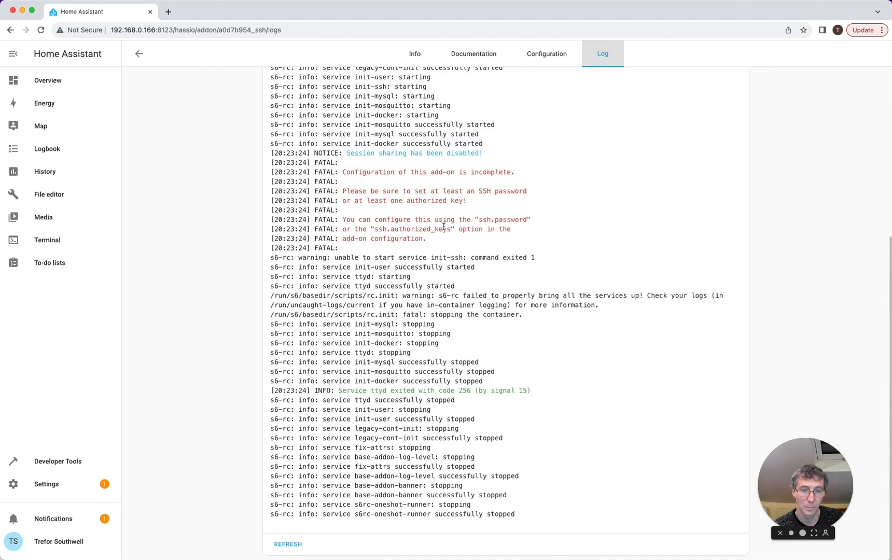
pyautogui.click(47, 241)
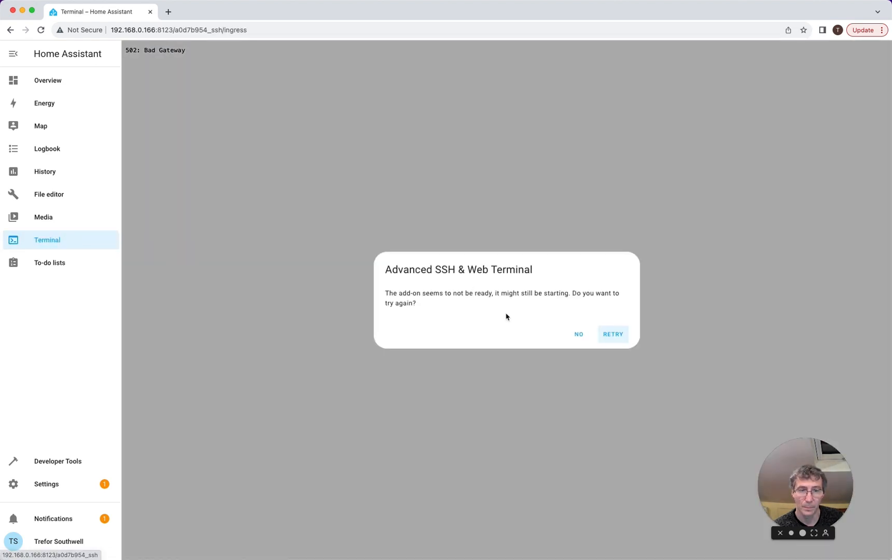
pyautogui.click(613, 334)
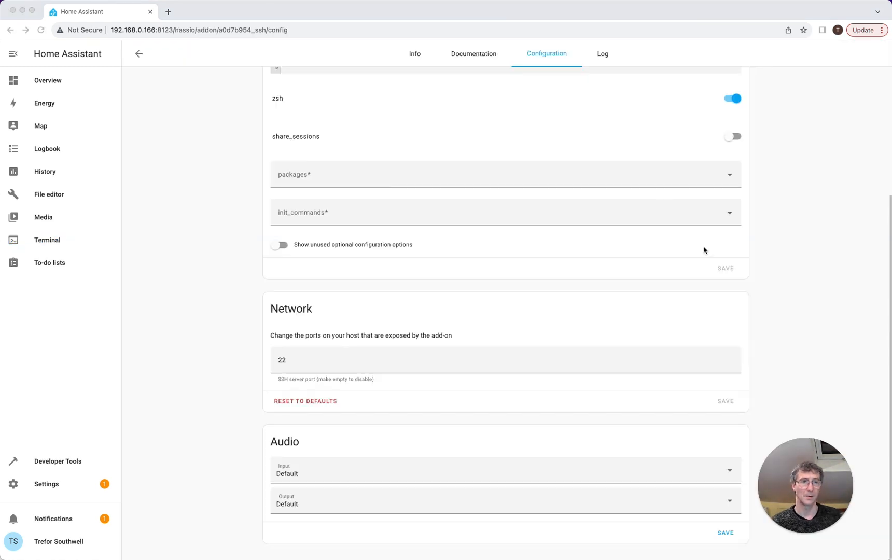
pyautogui.scroll(5, 704, 250)
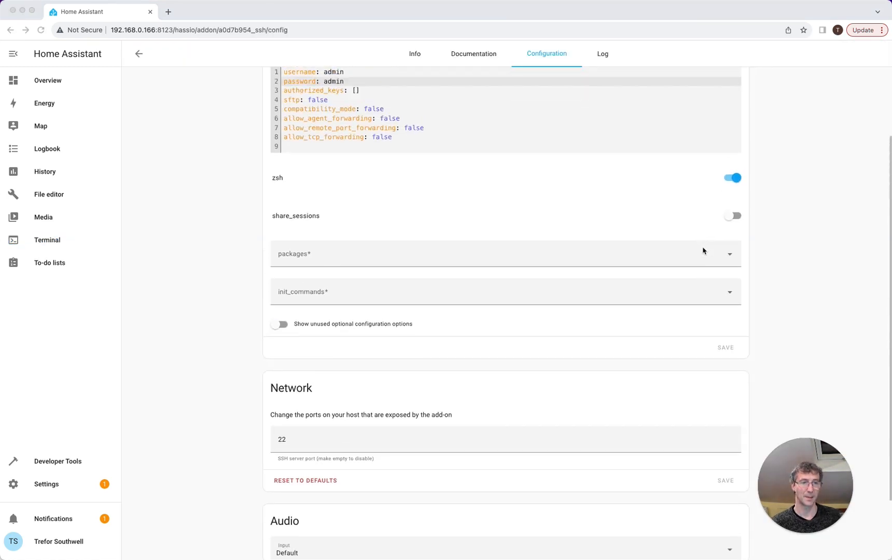
pyautogui.click(727, 442)
pyautogui.scroll(-5, 721, 446)
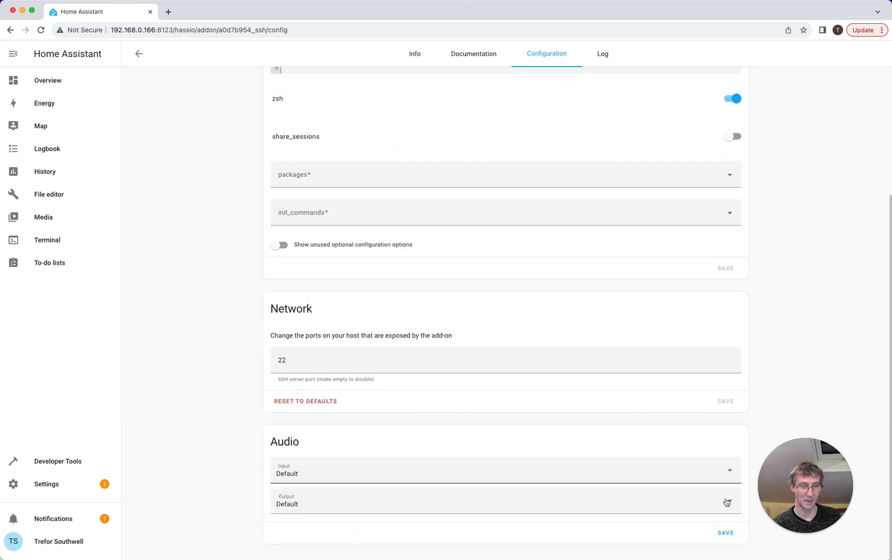
pyautogui.scroll(5, 727, 534)
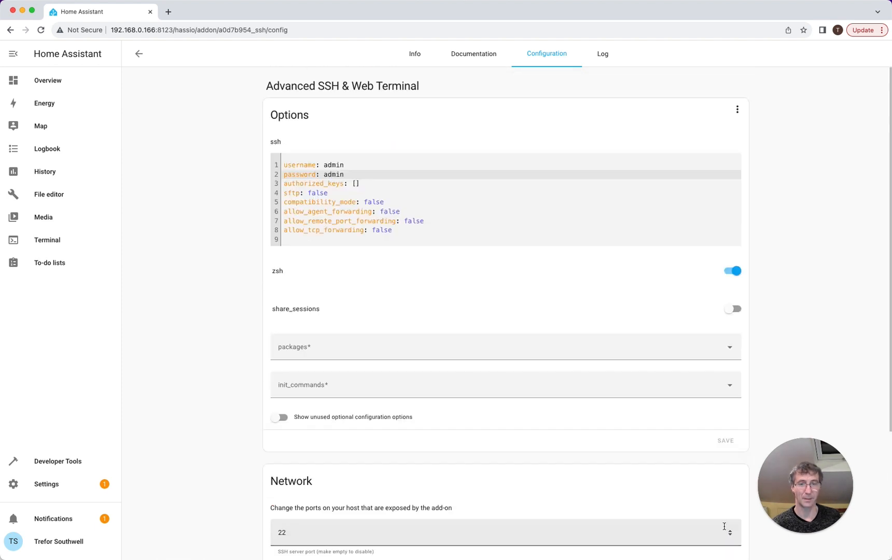
pyautogui.click(415, 55)
# - Restart the add-on, review its log output, and open the web Terminal
pyautogui.scroll(-1, 472, 220)
pyautogui.click(285, 307)
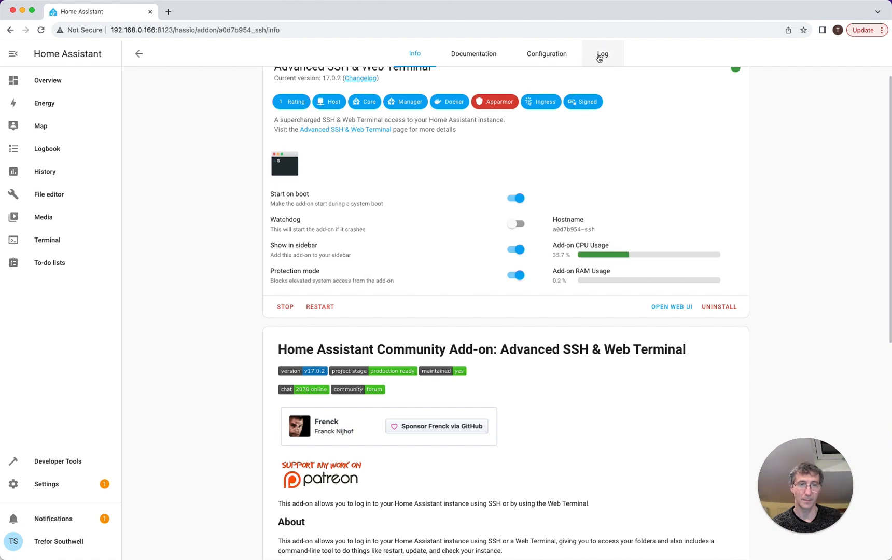
pyautogui.click(601, 56)
pyautogui.scroll(-6, 461, 193)
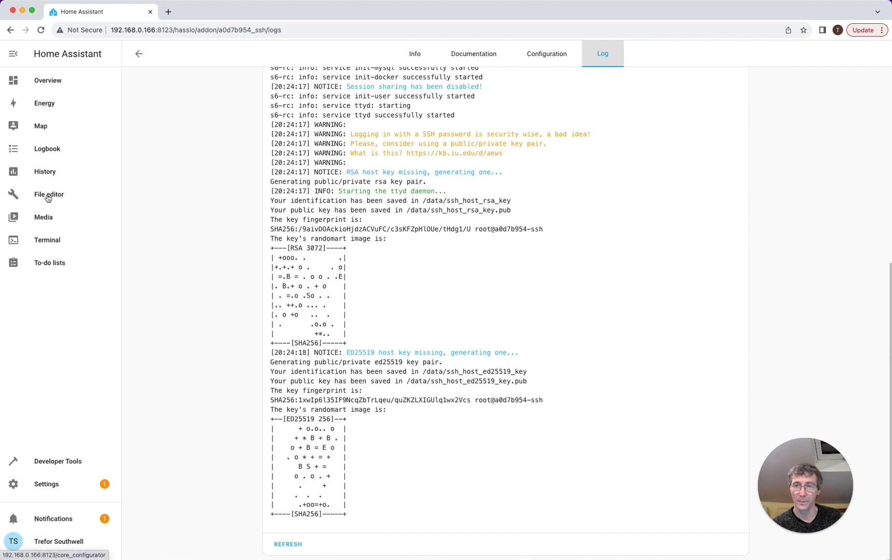
pyautogui.click(50, 243)
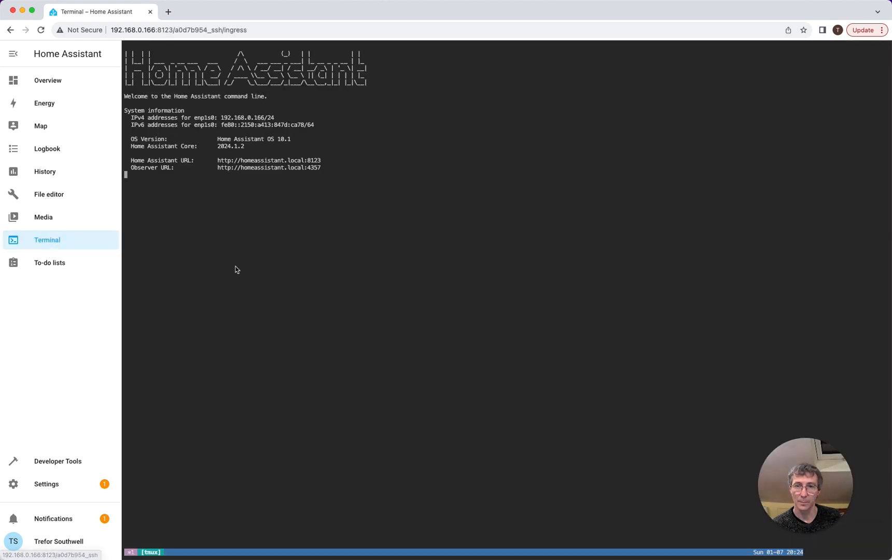
# - Run pwd and ls -l to list the linked folders in /root, then return to Settings
pyautogui.write('pwd')
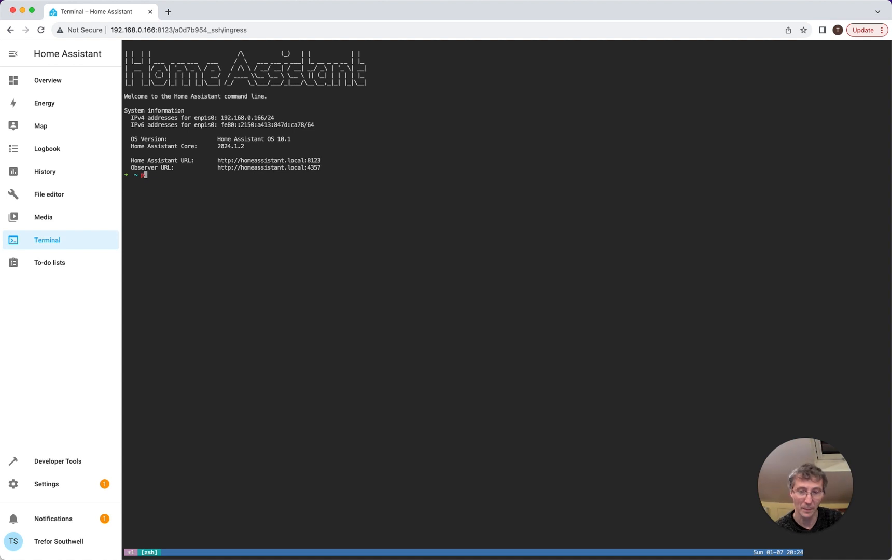
pyautogui.press('Return')
pyautogui.write('ls -l')
pyautogui.press('Return')
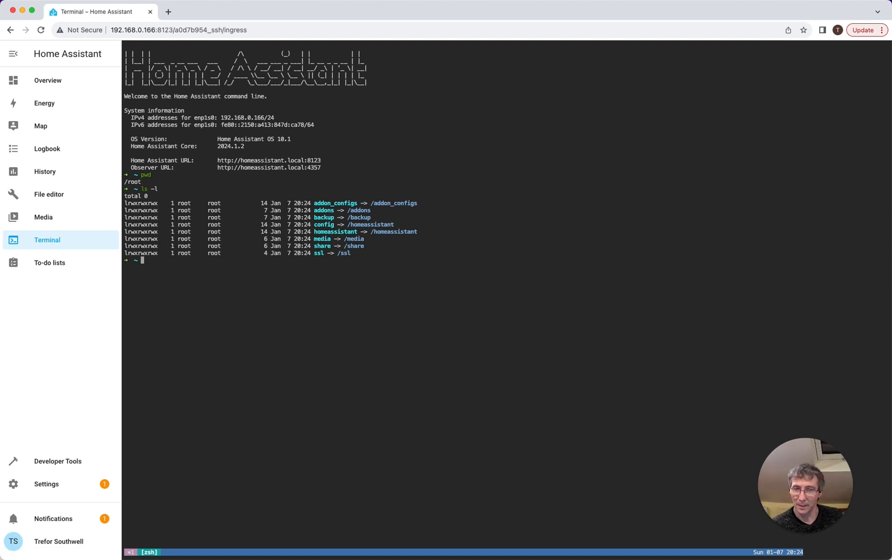
pyautogui.click(59, 484)
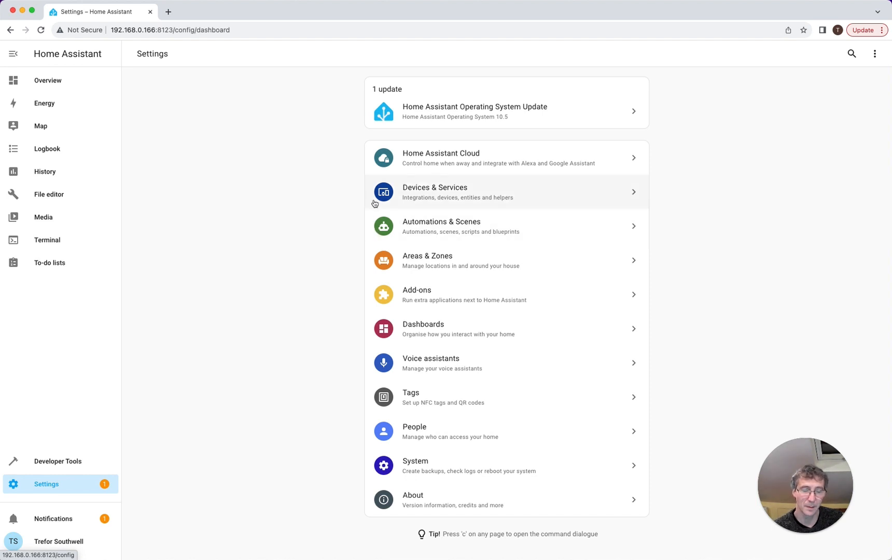
# - Browse Devices & Services, search 'nest' in Add Integration, and check the page's ⋮ menu
pyautogui.click(501, 196)
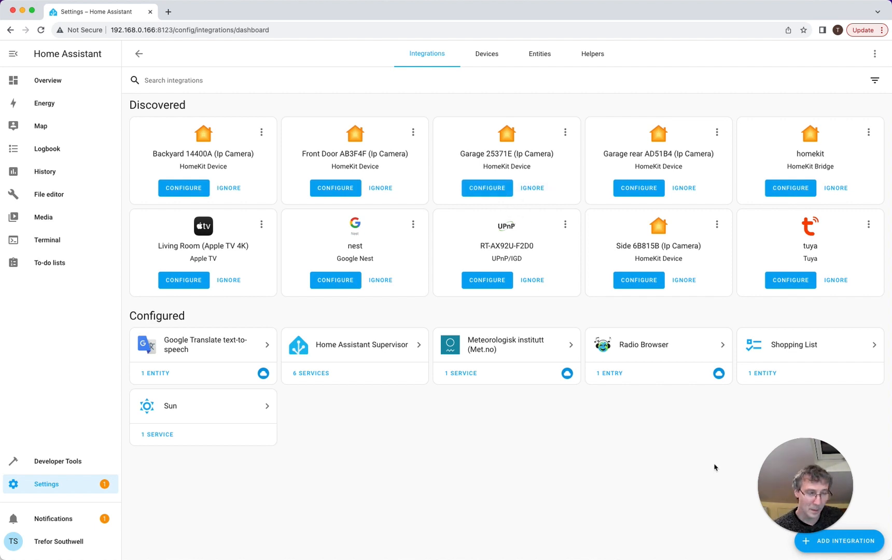
pyautogui.click(841, 549)
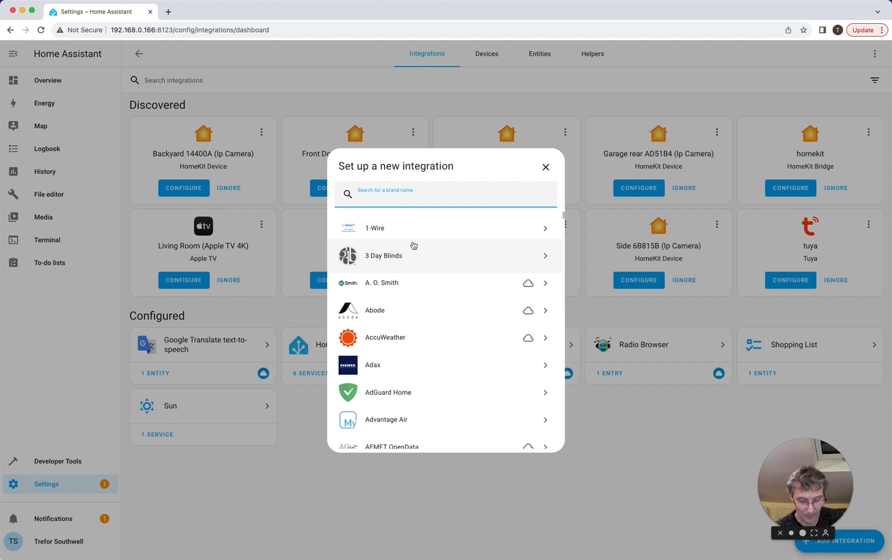
pyautogui.write('nest')
pyautogui.press('BackSpace')
pyautogui.press('BackSpace')
pyautogui.press('BackSpace')
pyautogui.press('BackSpace')
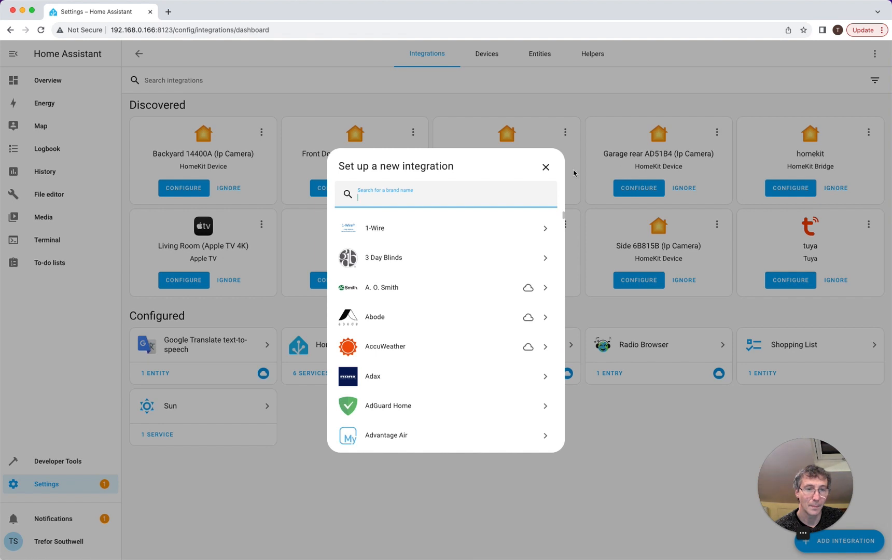
pyautogui.click(545, 167)
pyautogui.click(875, 53)
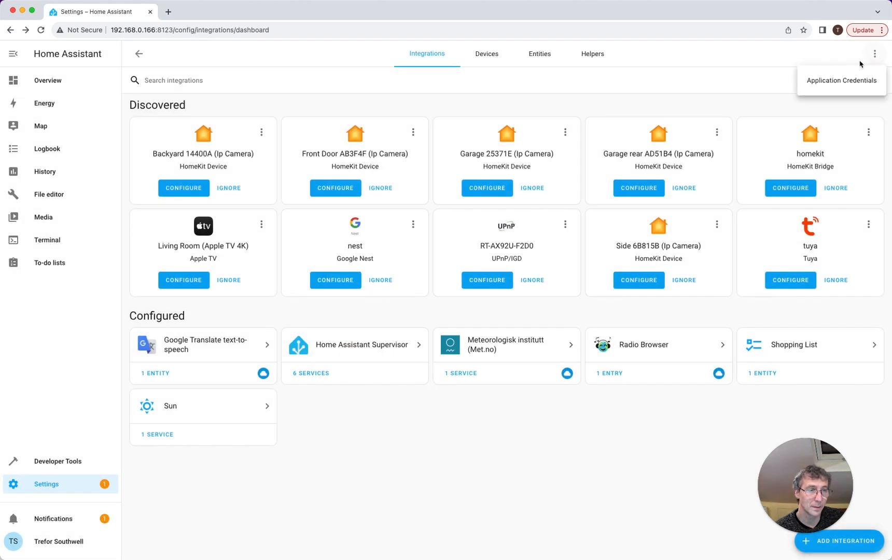
pyautogui.click(643, 73)
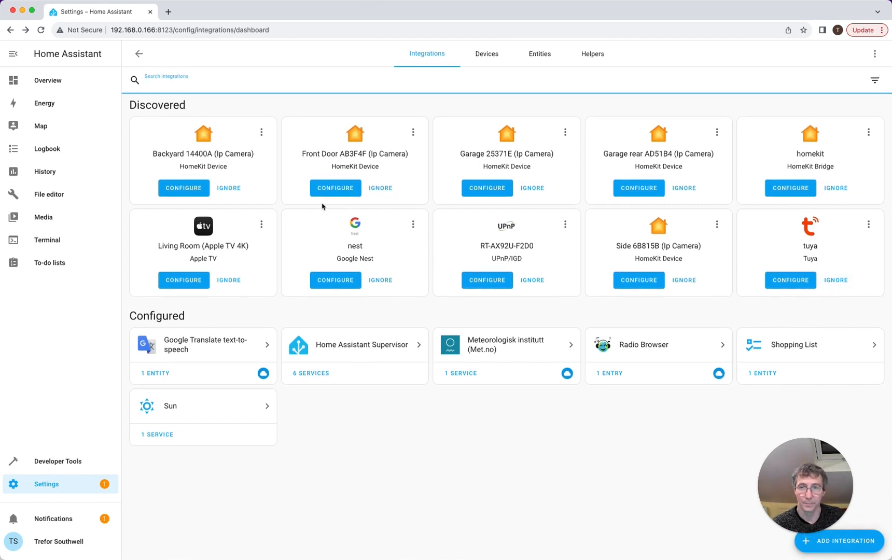
pyautogui.click(875, 54)
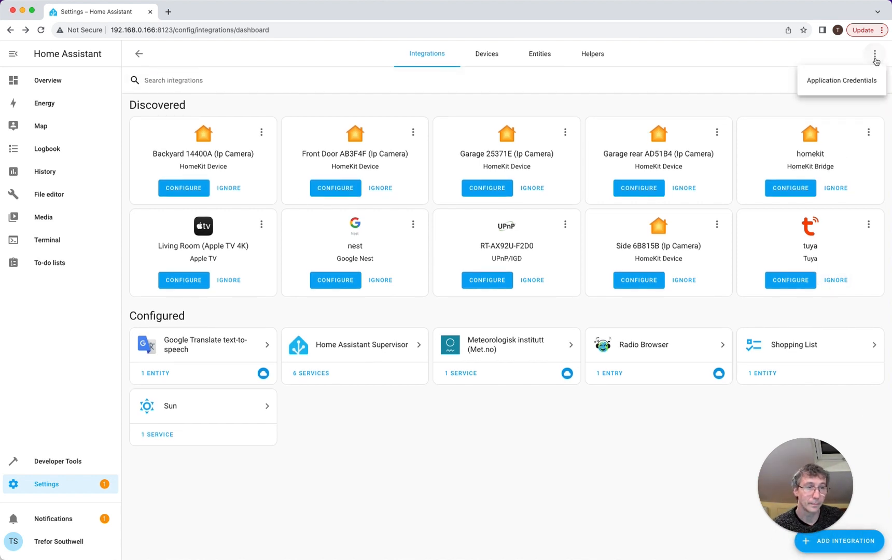
pyautogui.press('Escape')
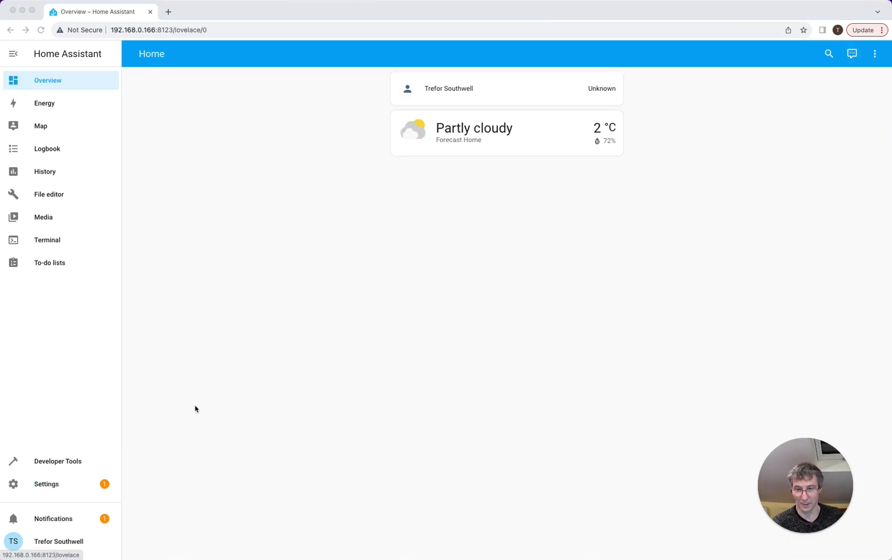
# - Turn on Advanced Mode in the user profile and return to Settings
pyautogui.click(42, 544)
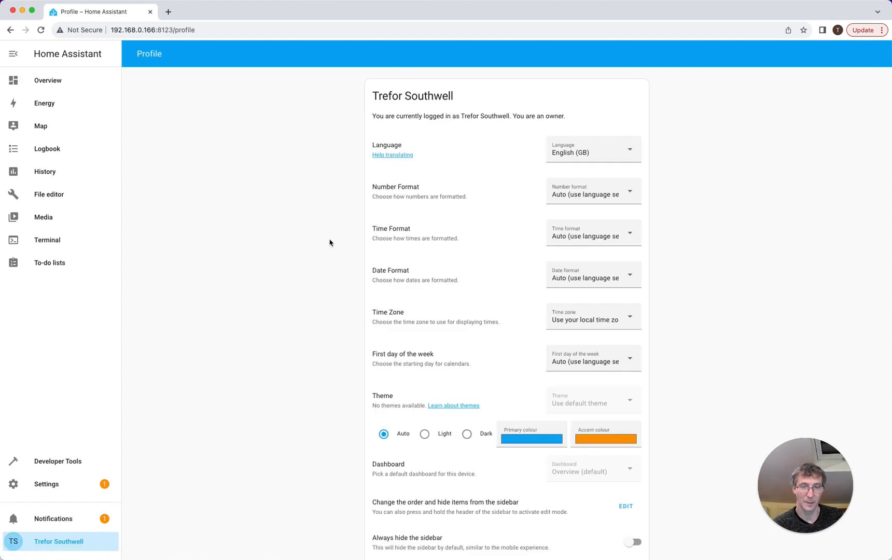
pyautogui.scroll(-5, 332, 245)
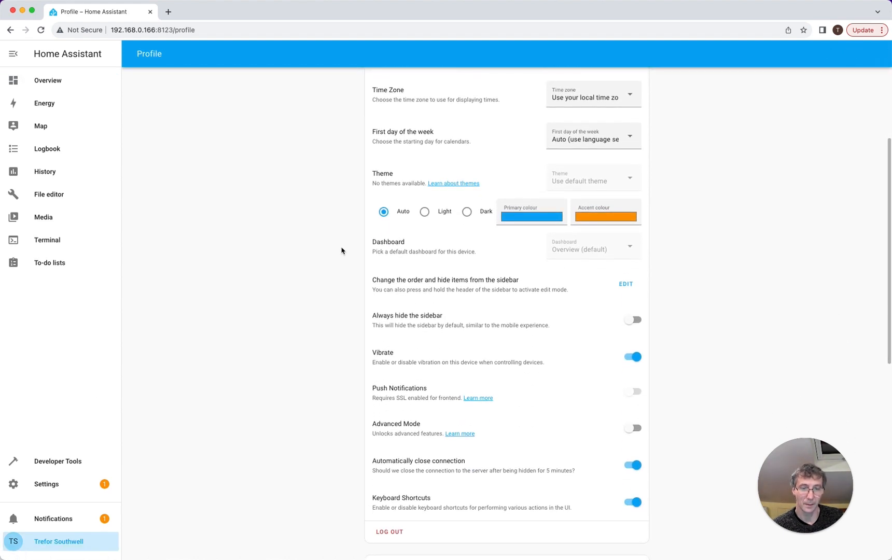
pyautogui.click(630, 428)
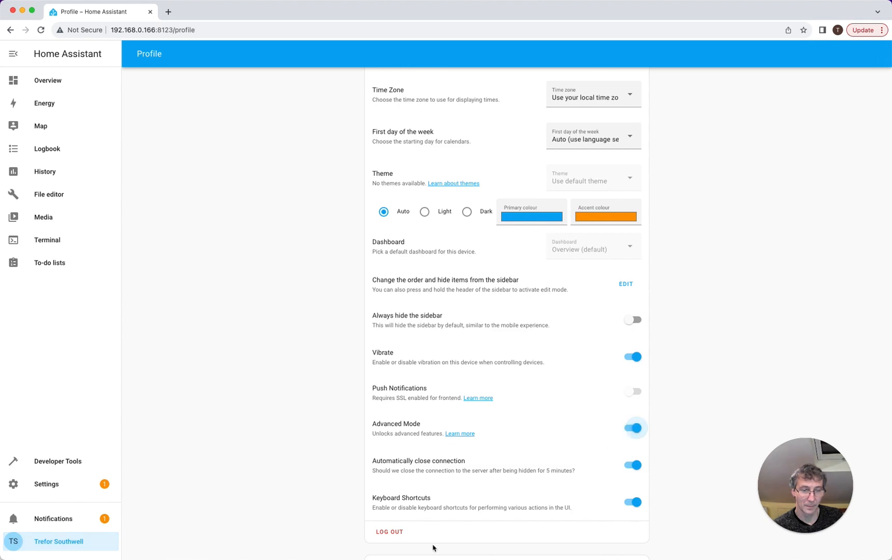
pyautogui.scroll(-10, 599, 449)
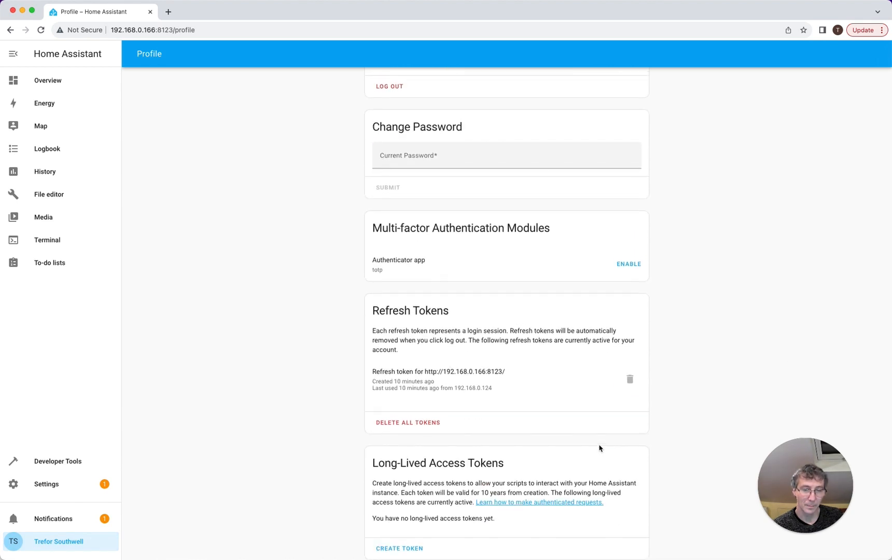
pyautogui.scroll(15, 599, 449)
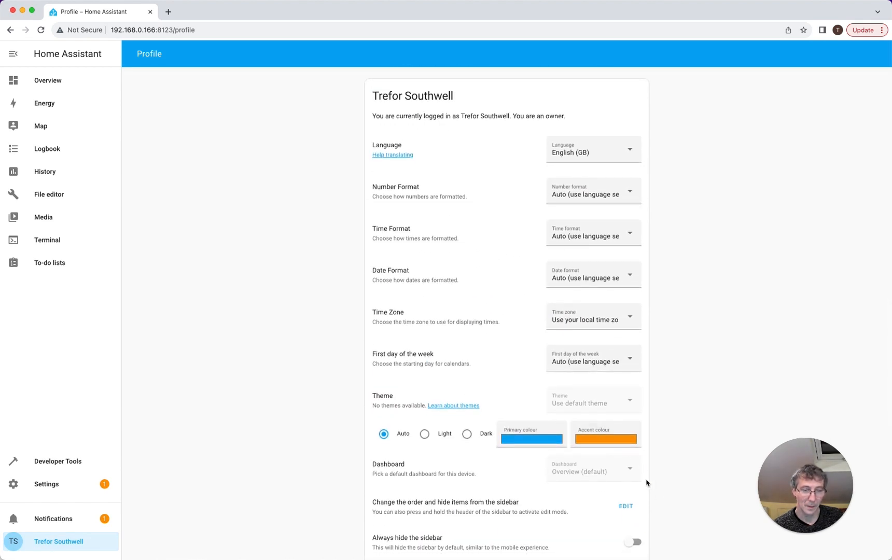
pyautogui.click(60, 485)
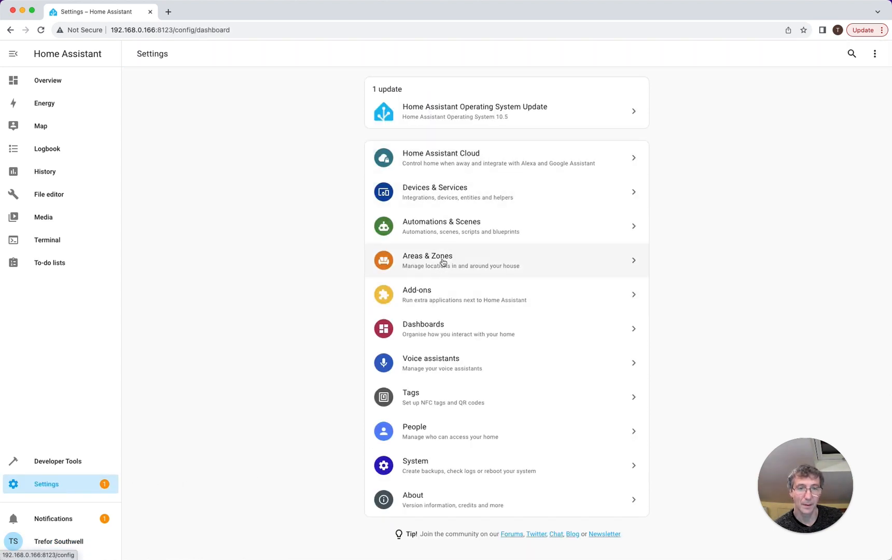
pyautogui.click(451, 194)
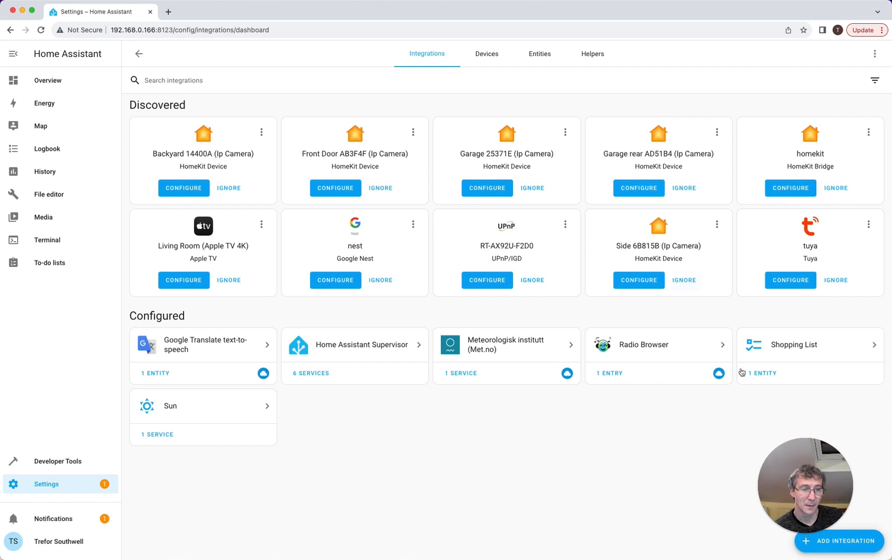
pyautogui.click(850, 536)
pyautogui.click(844, 544)
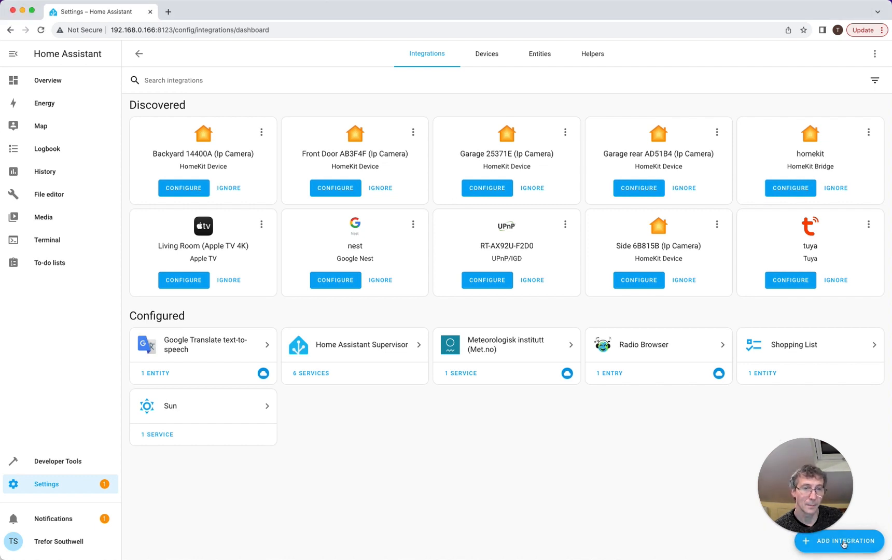
pyautogui.click(818, 543)
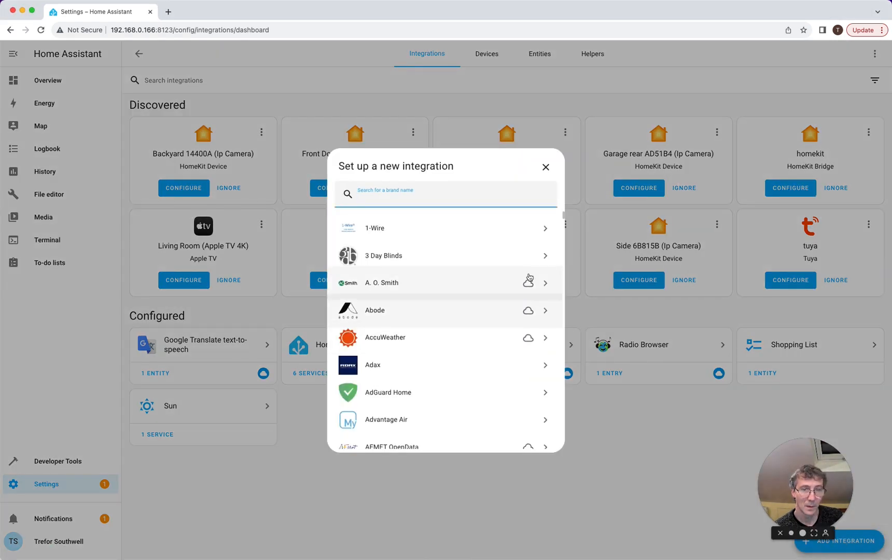
pyautogui.click(545, 168)
pyautogui.click(875, 54)
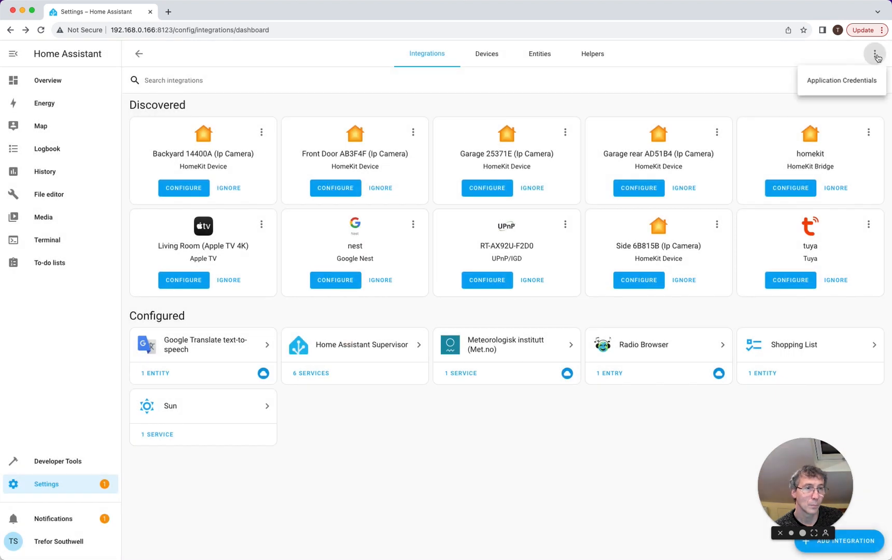
pyautogui.click(720, 77)
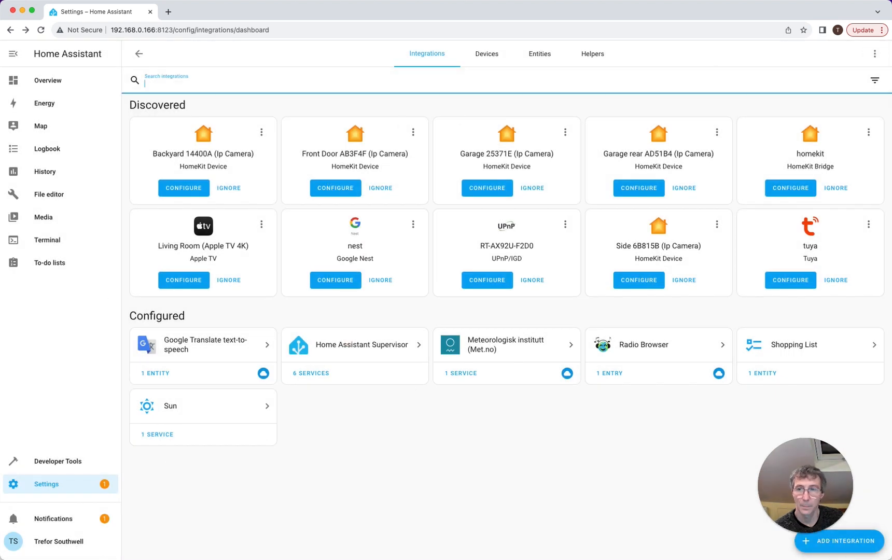
pyautogui.click(50, 488)
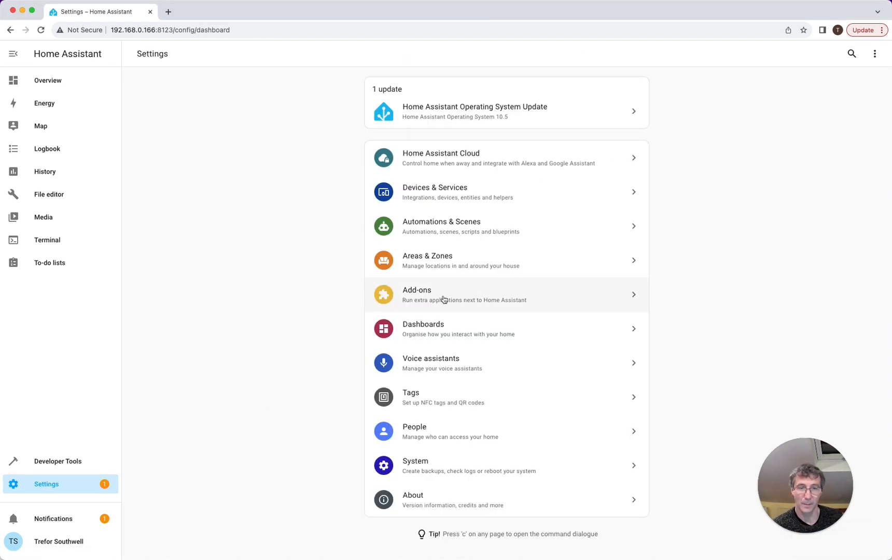
pyautogui.click(445, 298)
pyautogui.click(839, 544)
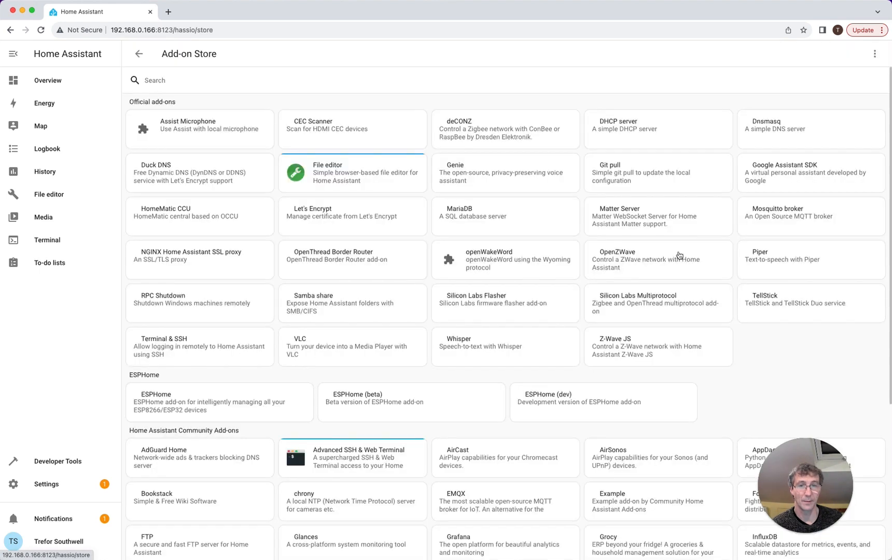
pyautogui.click(875, 55)
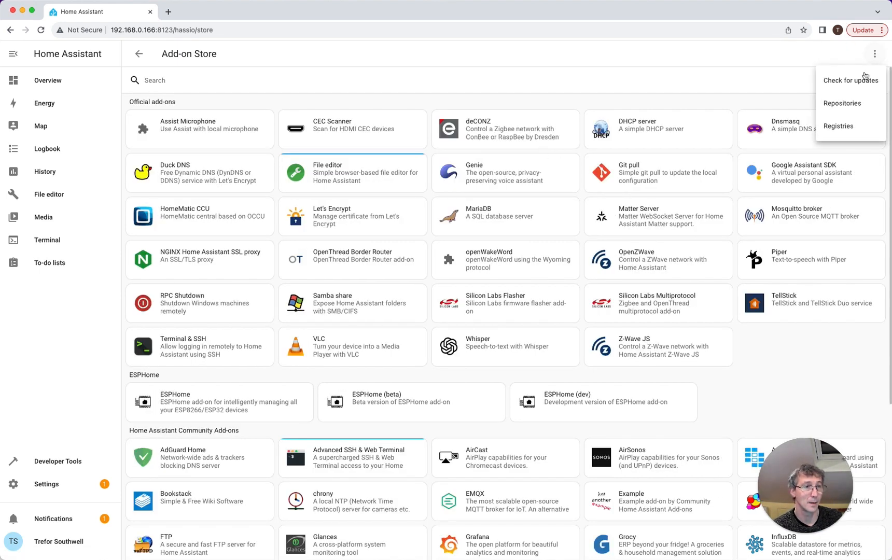
pyautogui.click(862, 102)
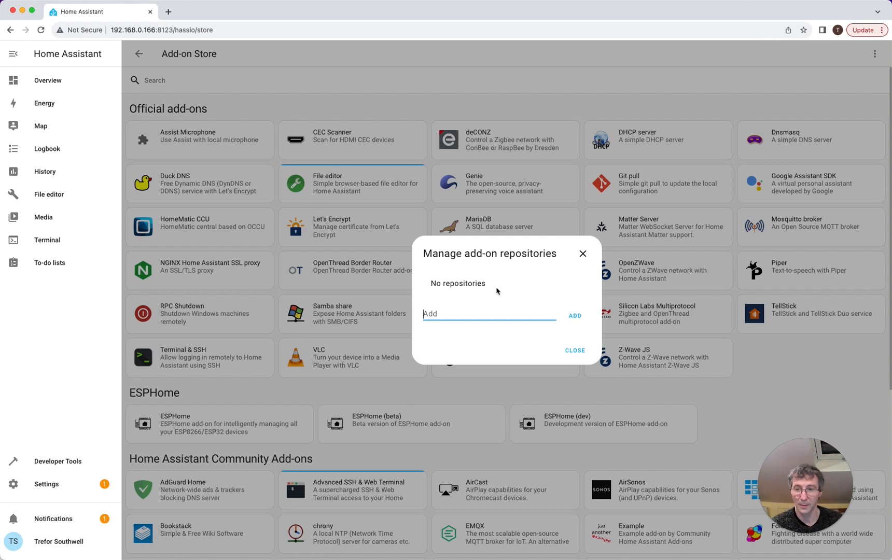
pyautogui.click(583, 254)
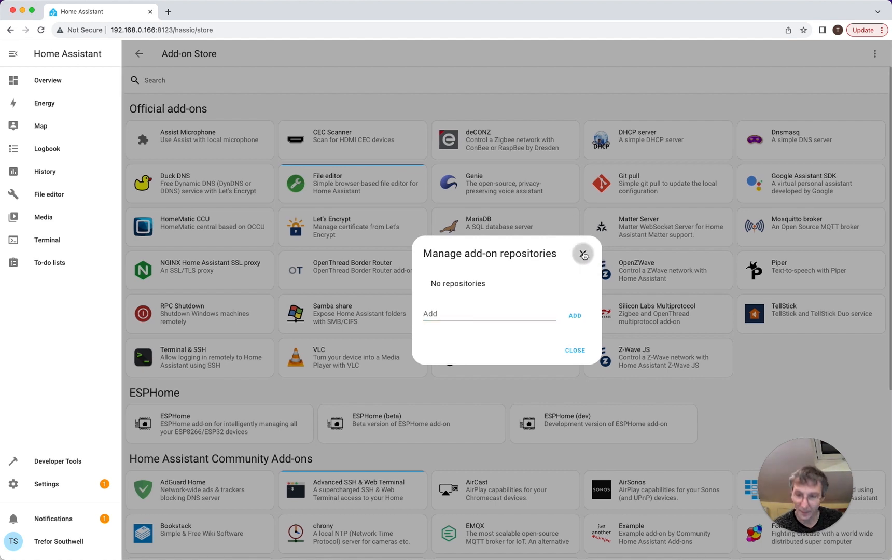
pyautogui.click(46, 484)
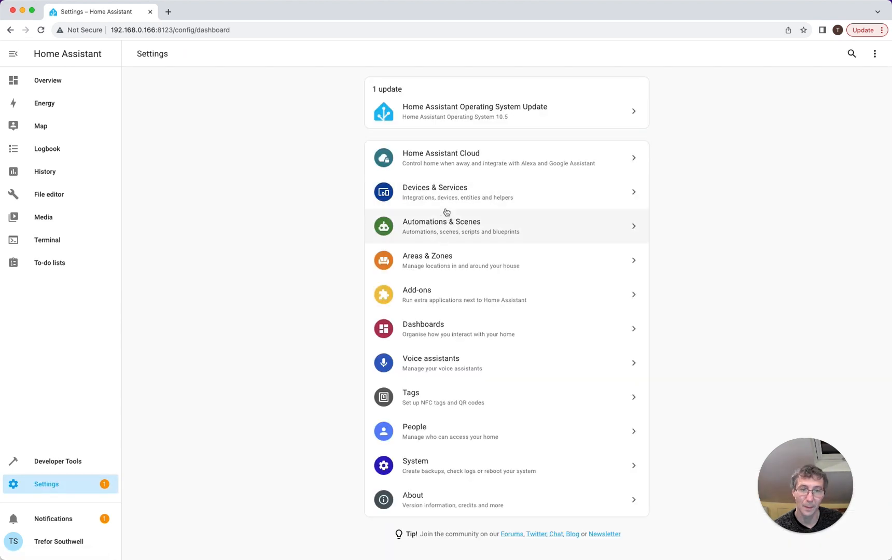
# - Search 'octopus' in Set up a new integration, then close the dialog
pyautogui.click(448, 192)
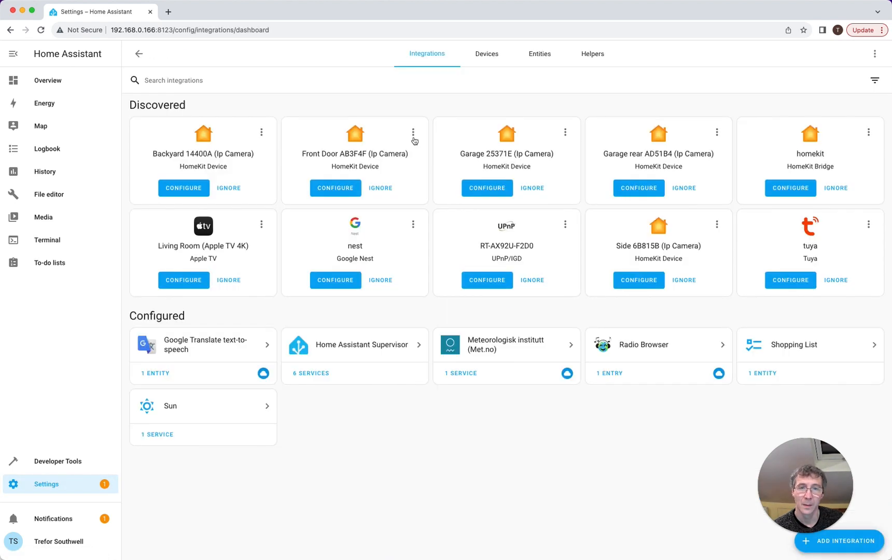
pyautogui.click(521, 82)
pyautogui.click(846, 541)
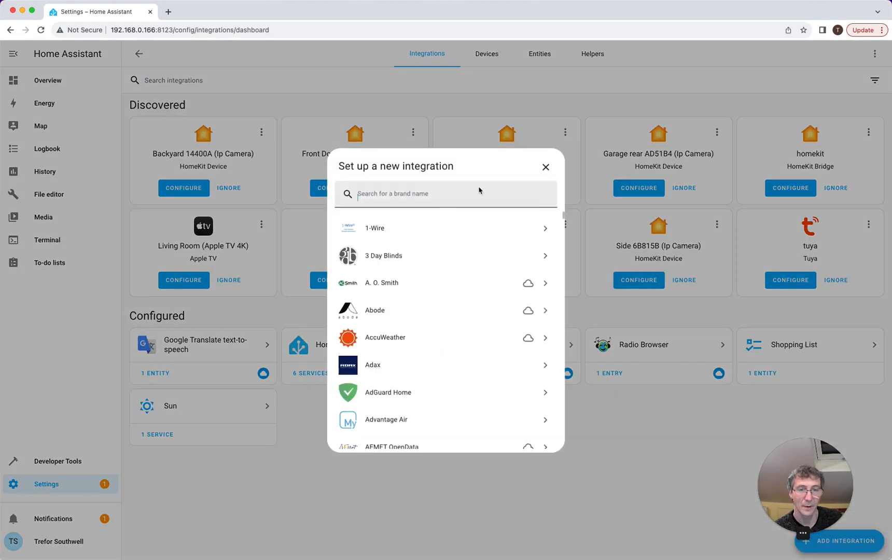
pyautogui.write('octop')
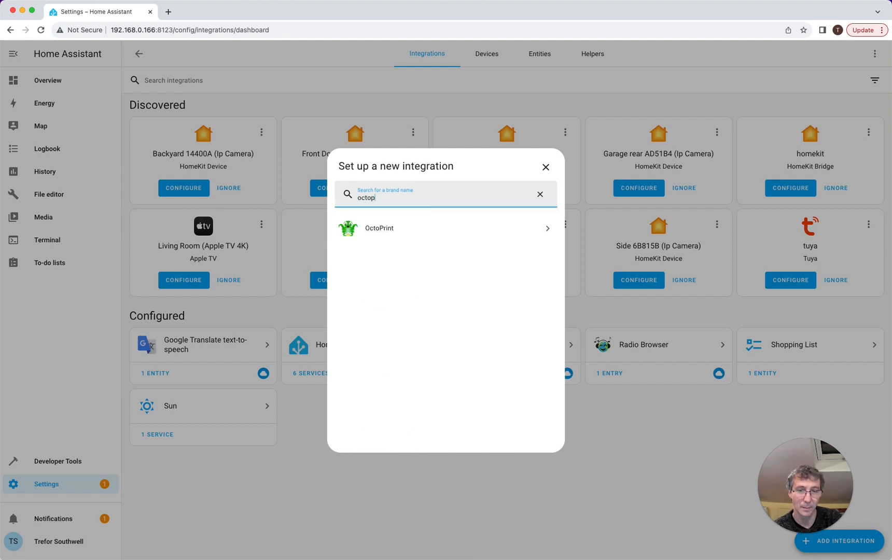
pyautogui.write('us')
pyautogui.press('BackSpace')
pyautogui.press('BackSpace')
pyautogui.press('BackSpace')
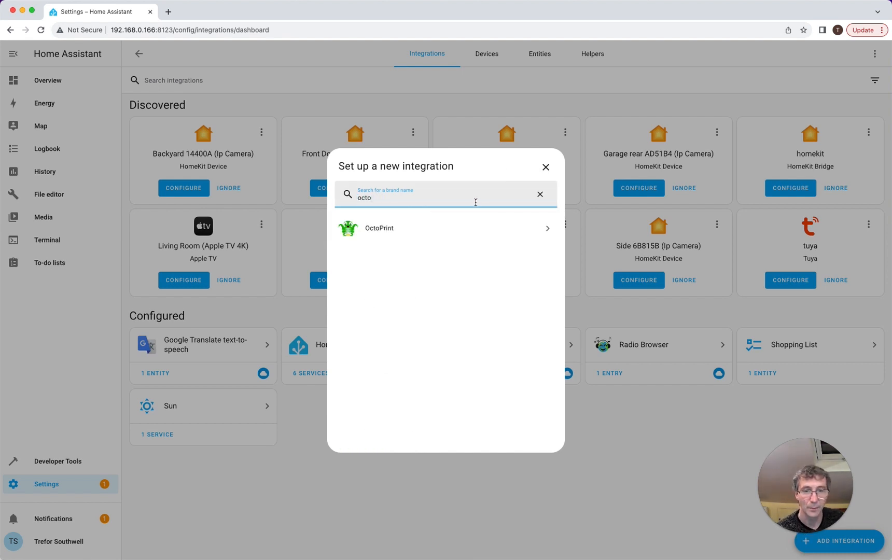
pyautogui.click(545, 167)
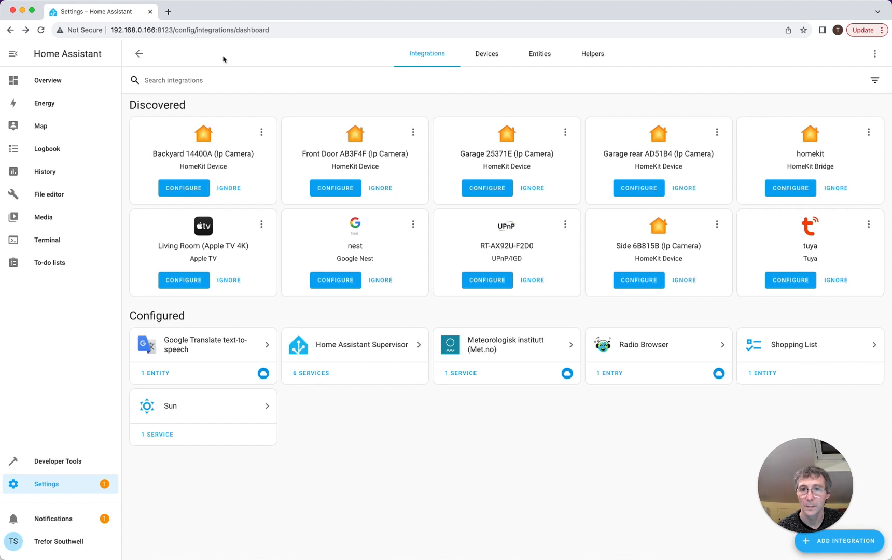
# - Search 'bottlecap dave octopus' in a new tab and scroll its GitHub repo to the HACS install section
pyautogui.click(168, 12)
pyautogui.click(190, 32)
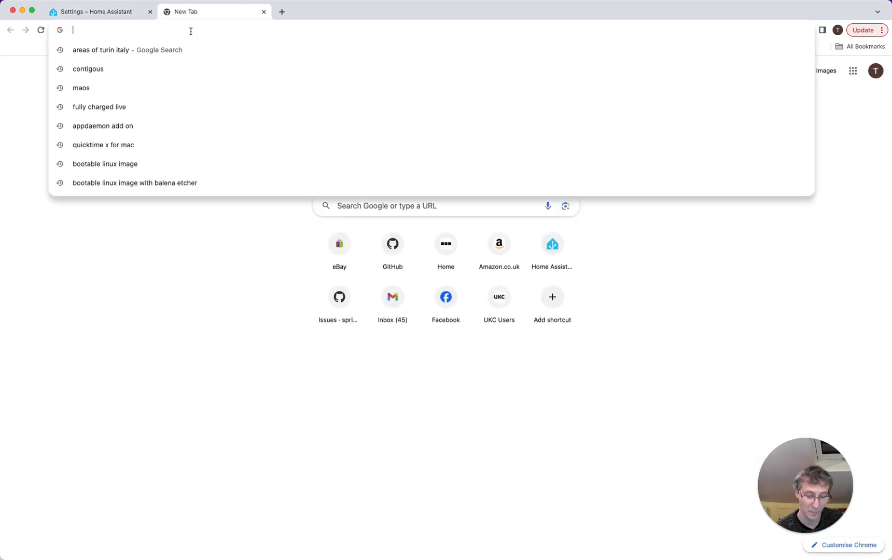
pyautogui.write('bottlecap')
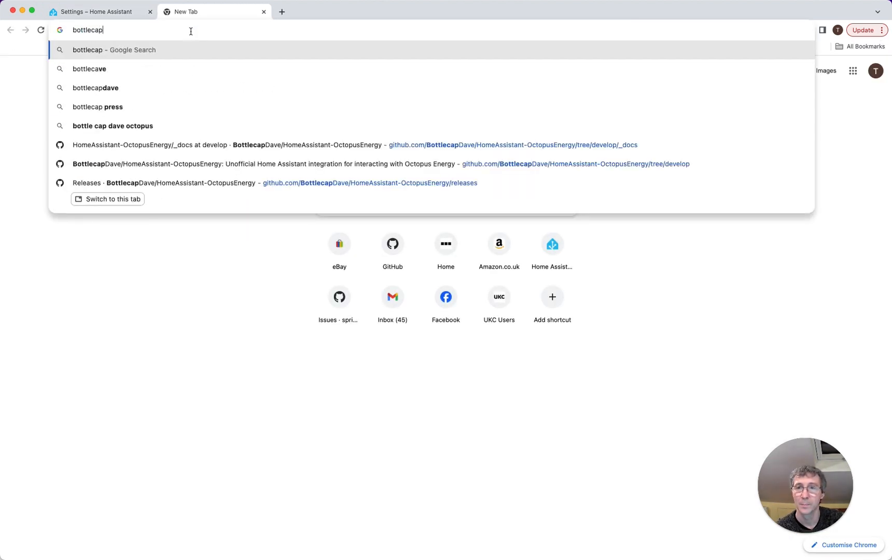
pyautogui.write(' dave octopus')
pyautogui.press('Return')
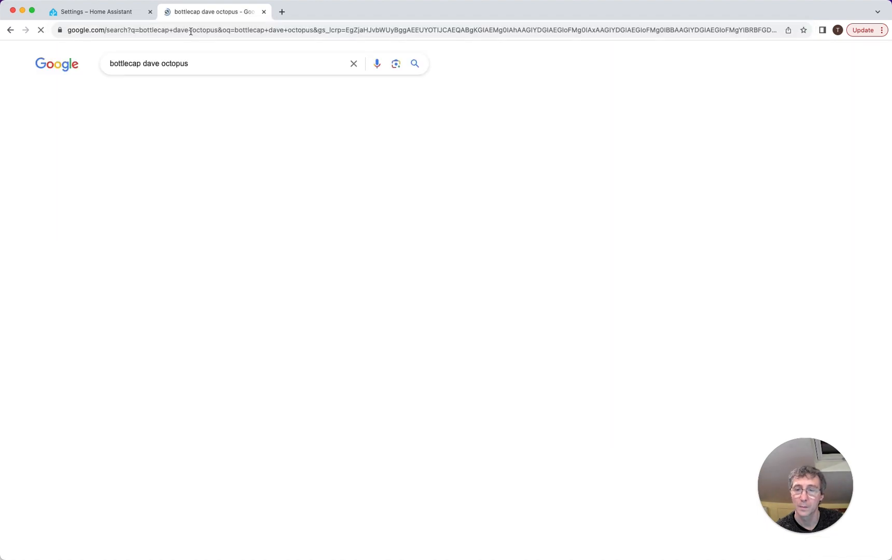
pyautogui.click(217, 181)
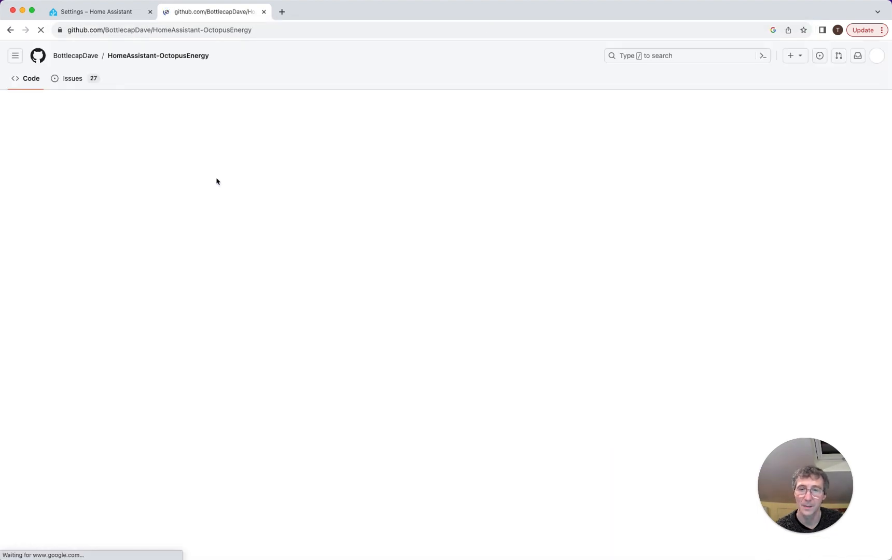
pyautogui.scroll(-9, 273, 189)
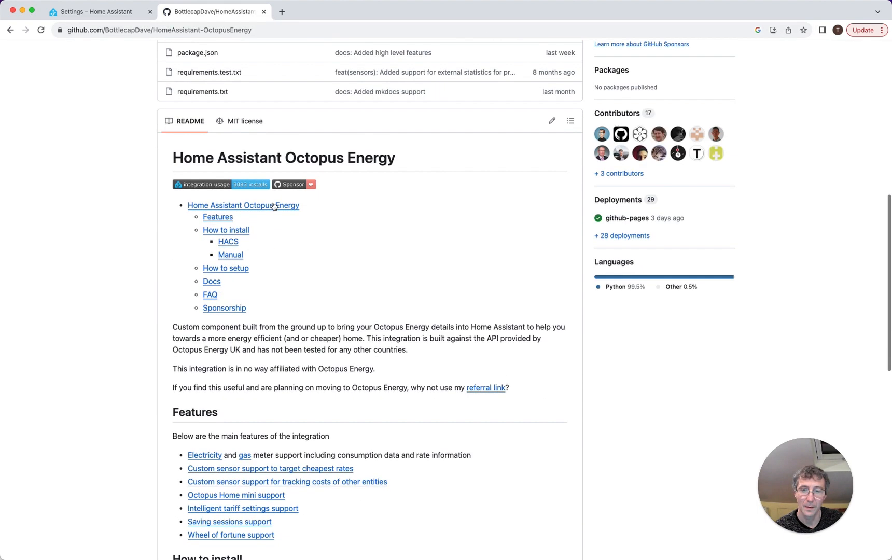
pyautogui.scroll(-5, 273, 207)
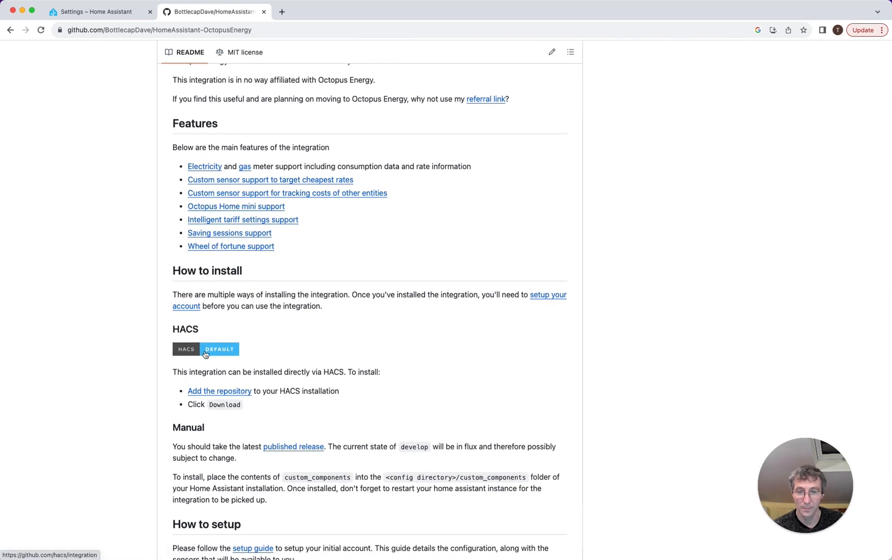
# - Search 'hac' as a new Home Assistant integration, find no match, and return to Settings
pyautogui.click(94, 13)
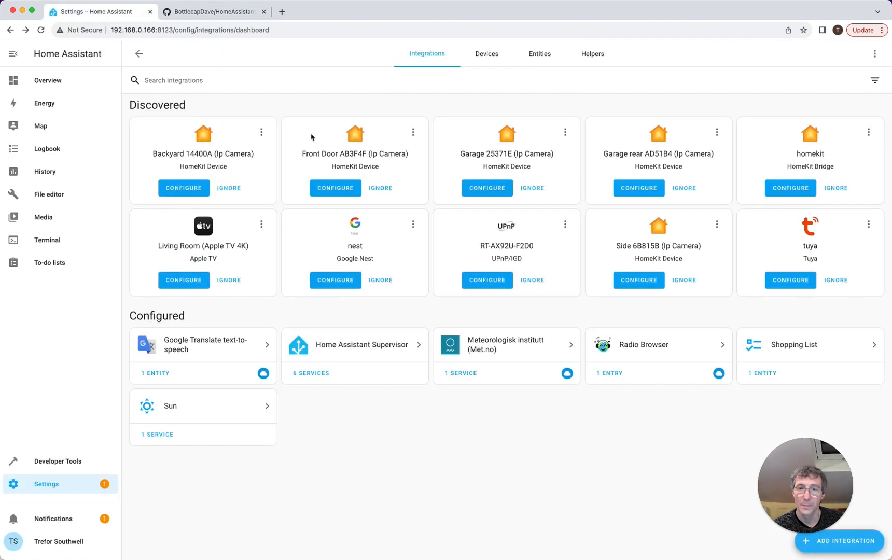
pyautogui.click(828, 545)
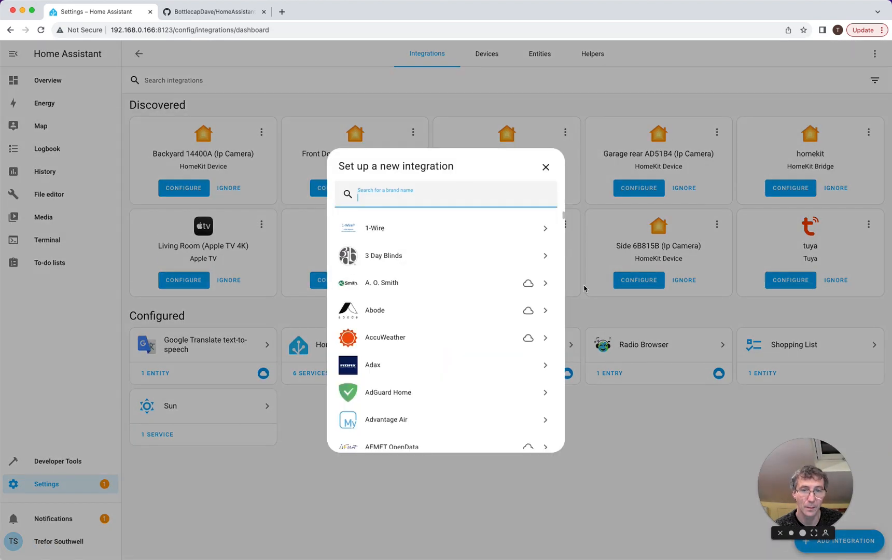
pyautogui.write('hac')
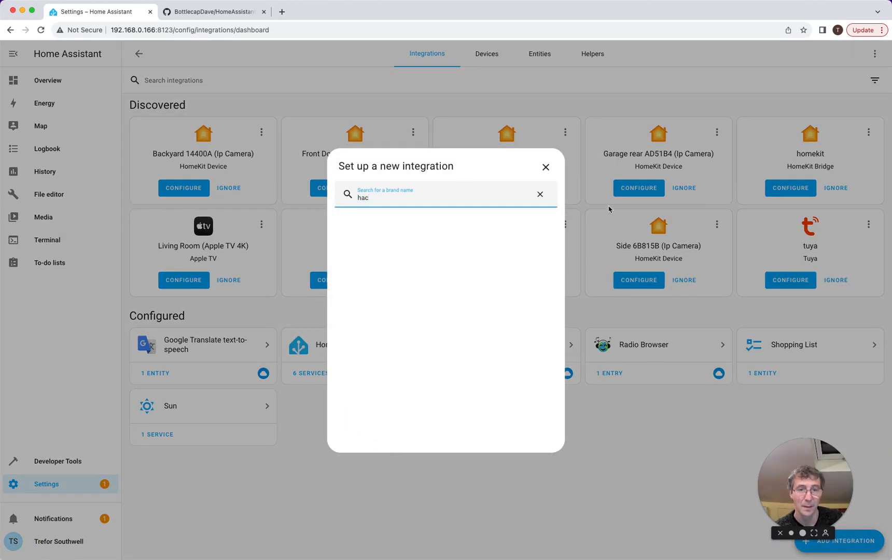
pyautogui.click(546, 167)
pyautogui.click(37, 485)
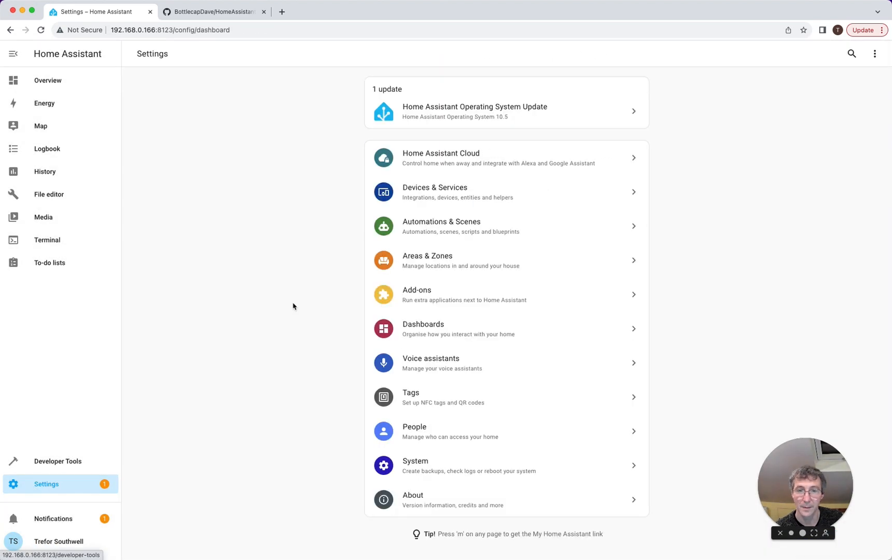
pyautogui.click(432, 300)
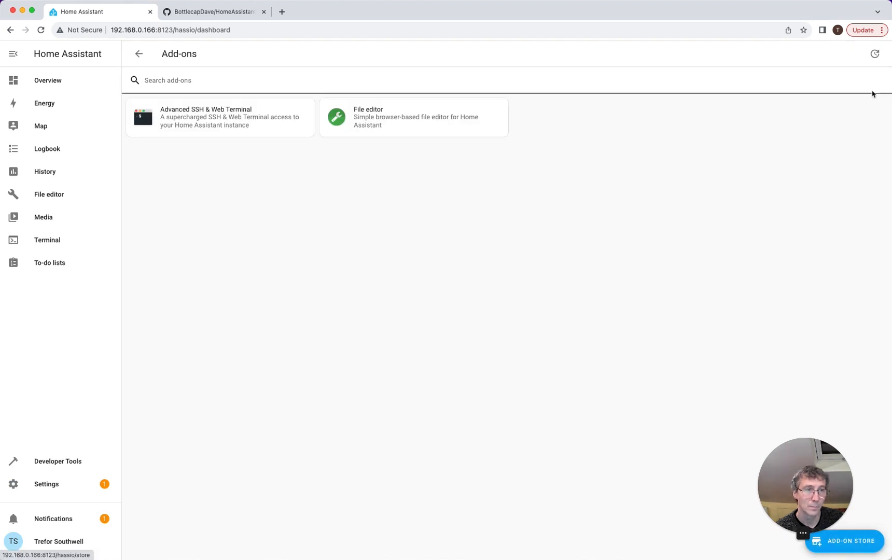
# - Search 'hac' in the Add-on Store, then open Repositories from its ⋮ menu
pyautogui.click(834, 542)
pyautogui.click(237, 86)
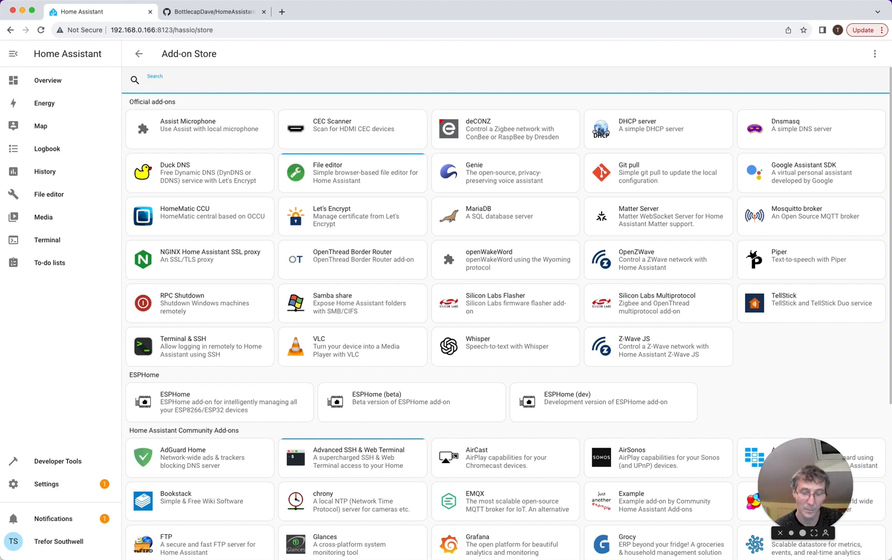
pyautogui.write('hac')
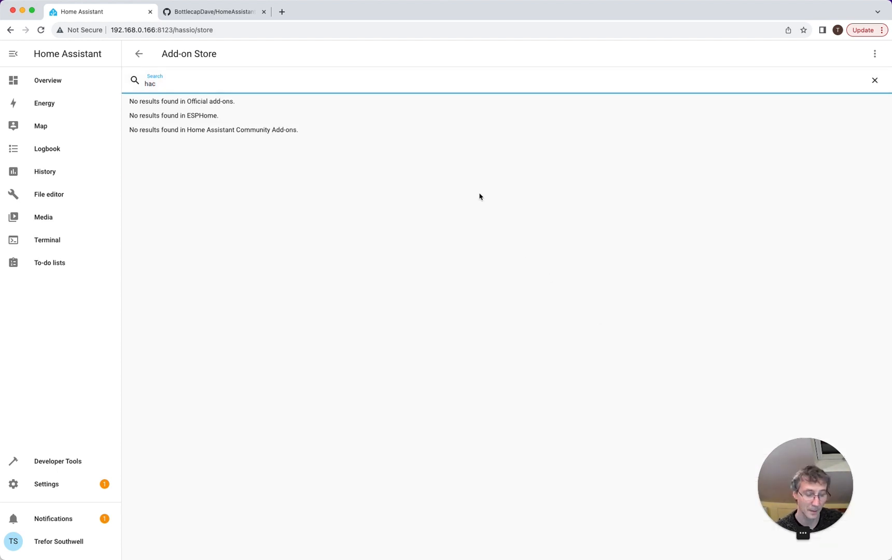
pyautogui.press('BackSpace')
pyautogui.press('BackSpace')
pyautogui.press('BackSpace')
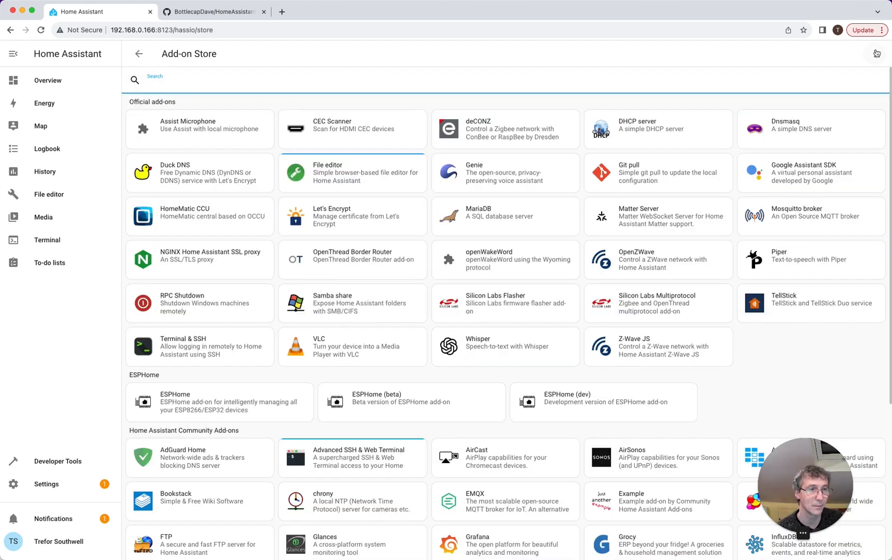
pyautogui.click(876, 54)
pyautogui.click(850, 103)
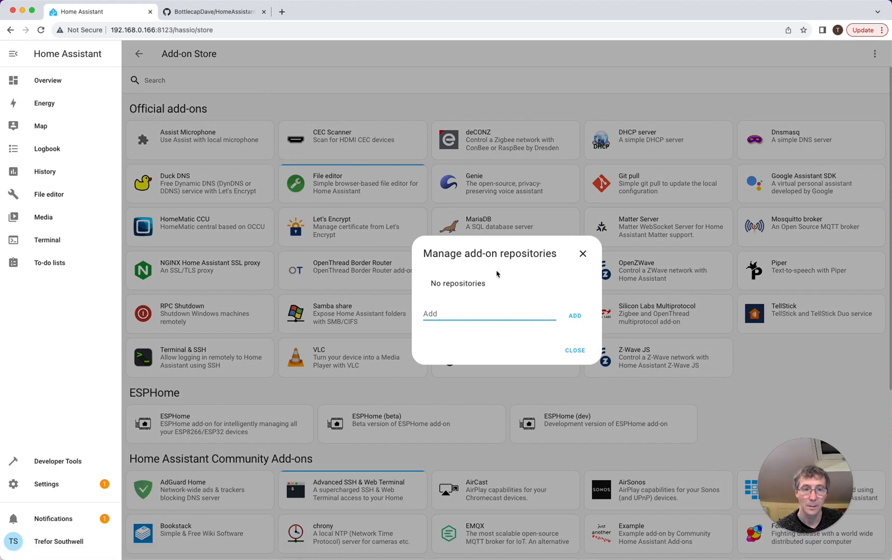
# - Search Google for 'hacs home' in a new tab and open the hacs.xyz site
pyautogui.click(282, 11)
pyautogui.write('hacs home')
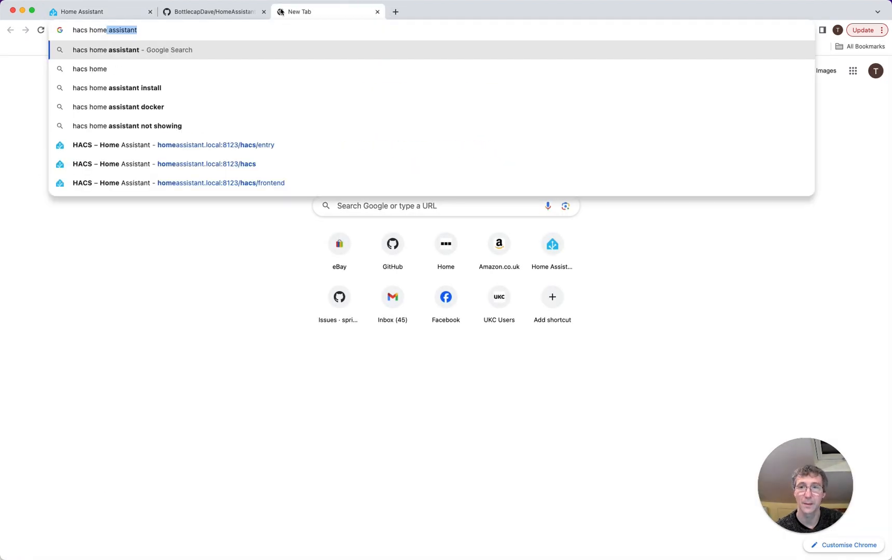
pyautogui.press('Return')
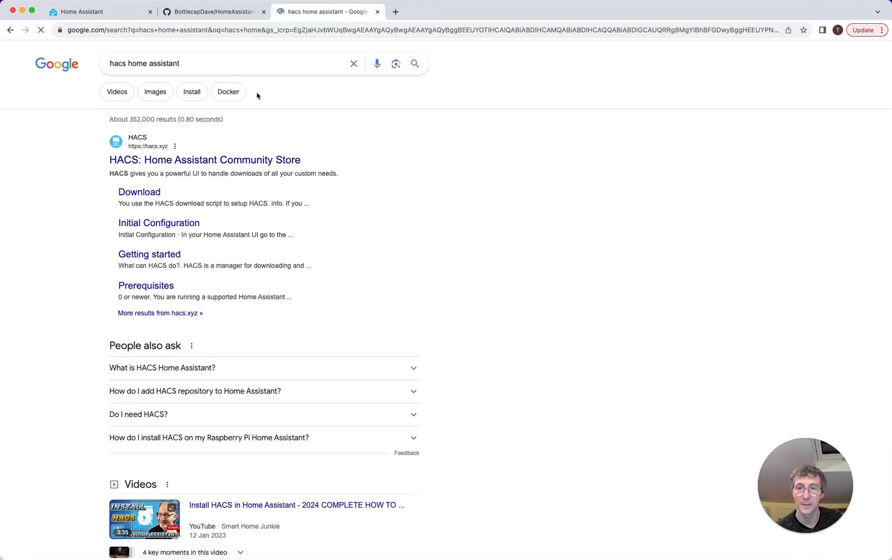
pyautogui.click(181, 162)
pyautogui.scroll(-4, 183, 165)
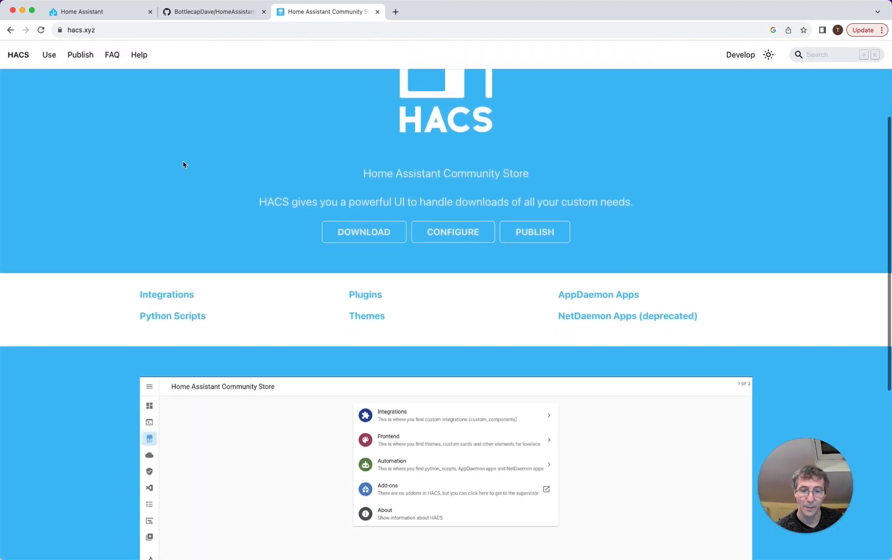
pyautogui.scroll(4, 183, 165)
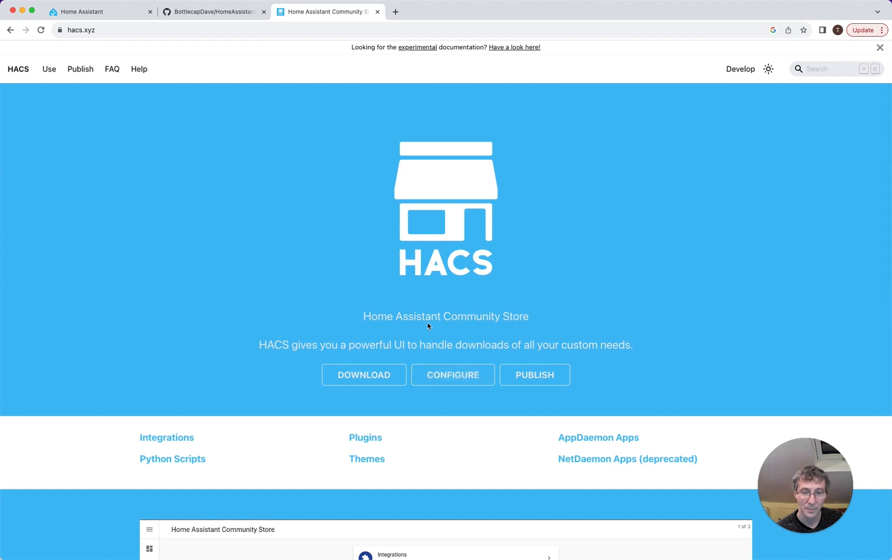
pyautogui.scroll(-5, 429, 323)
pyautogui.scroll(-4, 429, 323)
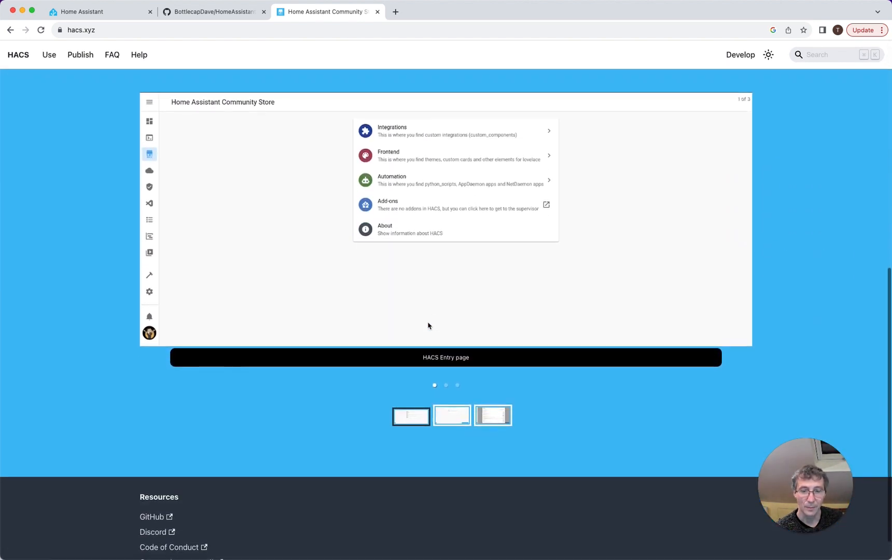
pyautogui.scroll(9, 428, 322)
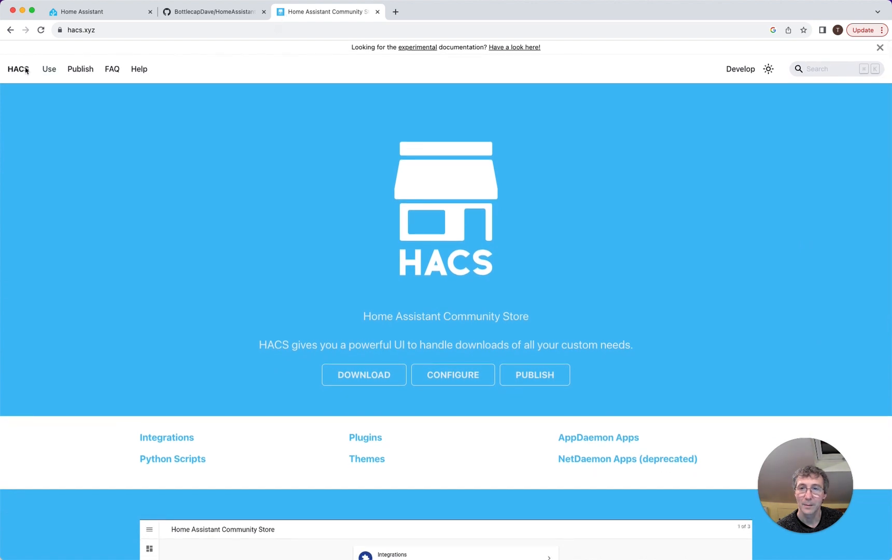
# - Go to the HACS Download instructions and copy the wget install command
pyautogui.click(361, 371)
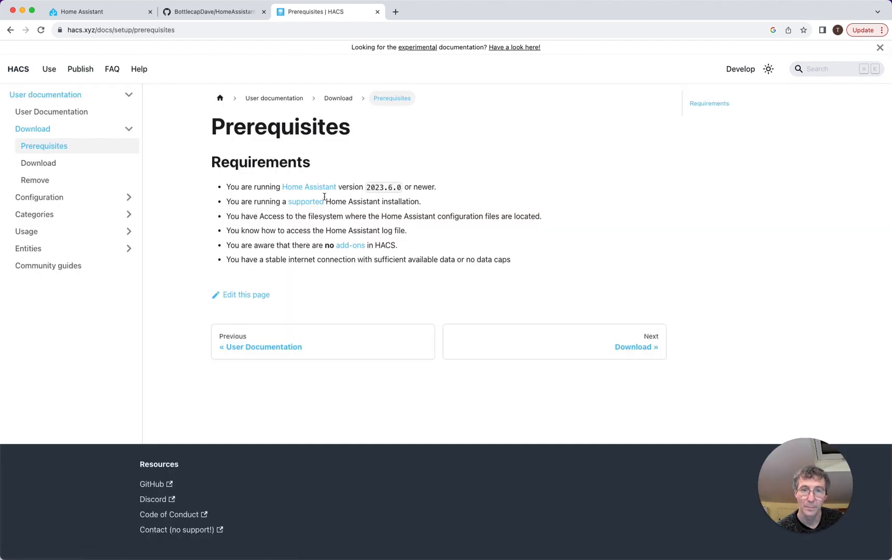
pyautogui.click(625, 344)
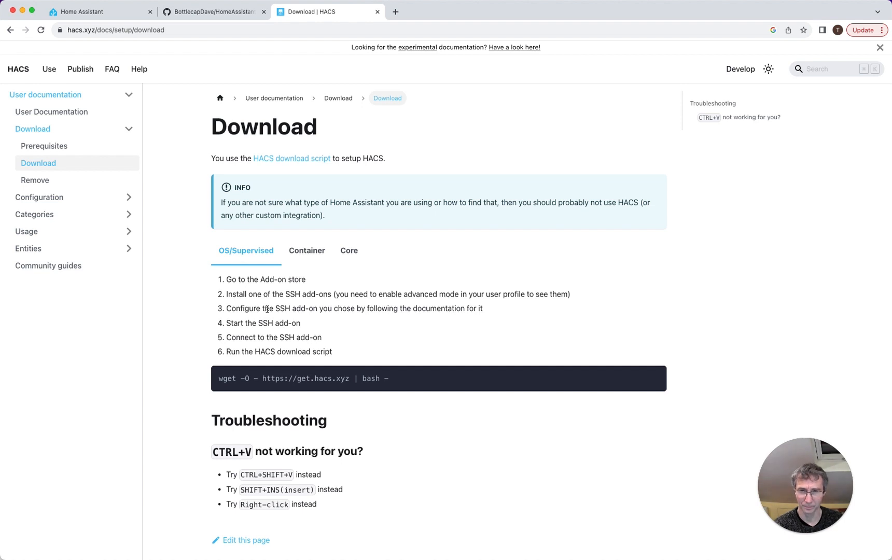
pyautogui.scroll(-3, 265, 313)
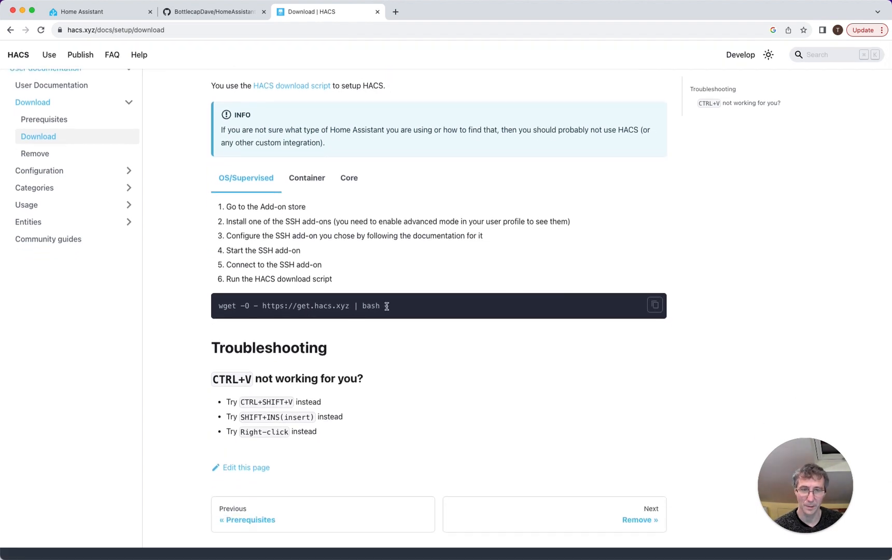
pyautogui.moveTo(386, 306); pyautogui.dragTo(221, 309)
pyautogui.rightClick(222, 307)
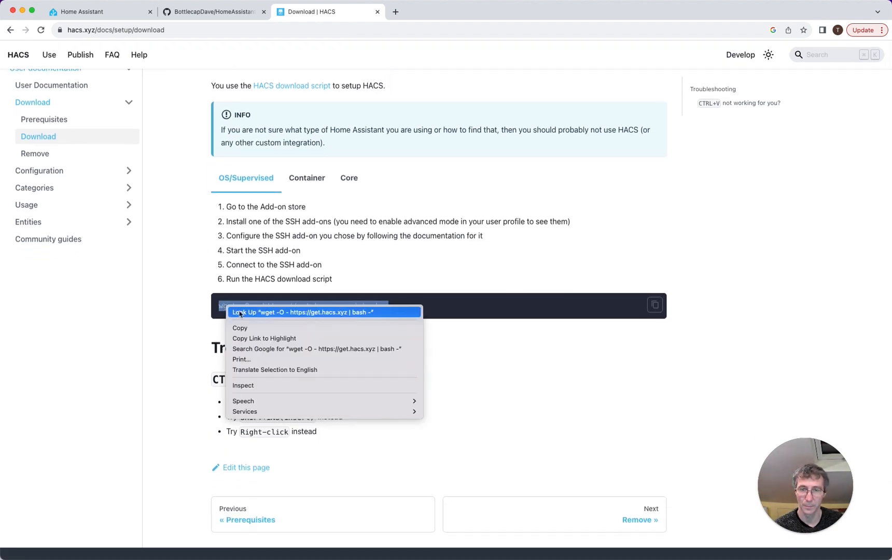
pyautogui.click(245, 327)
# - Close Home Assistant's repository dialog and paste the HACS command into the Terminal add-on
pyautogui.click(101, 13)
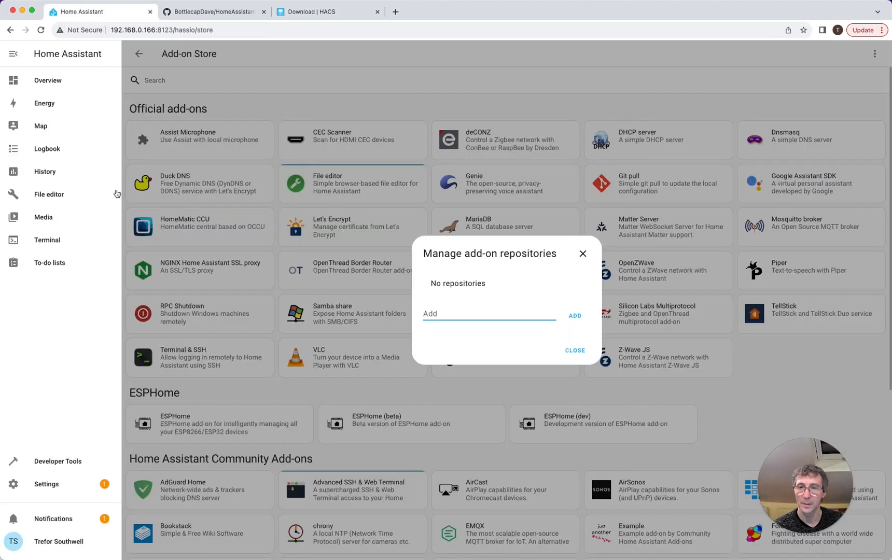
pyautogui.click(583, 254)
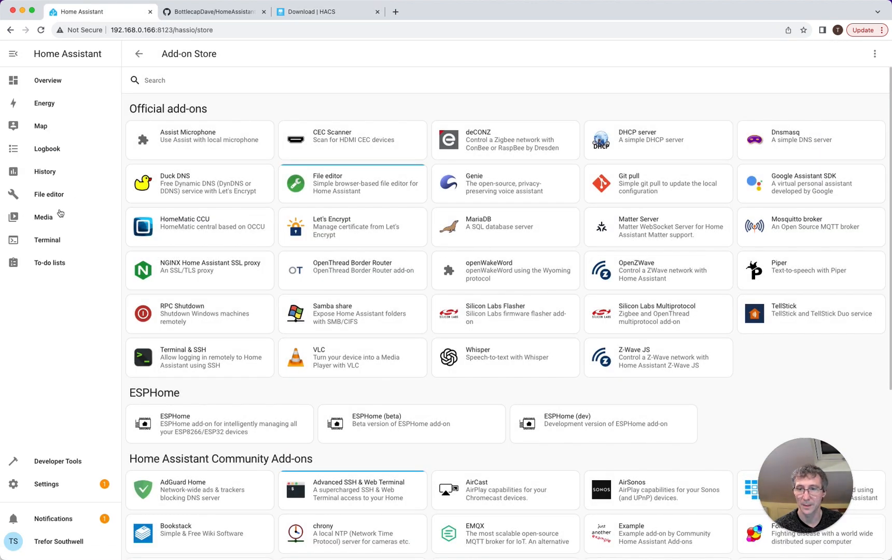
pyautogui.click(50, 246)
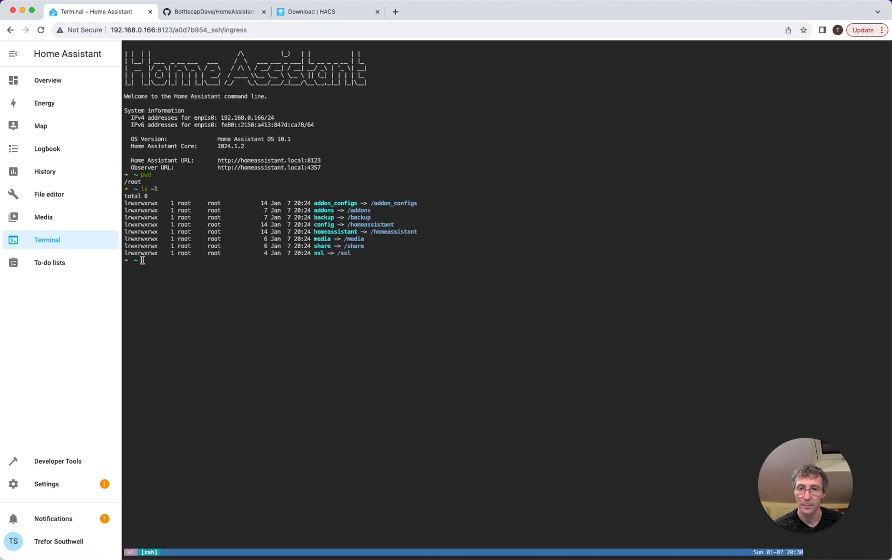
pyautogui.rightClick(142, 260)
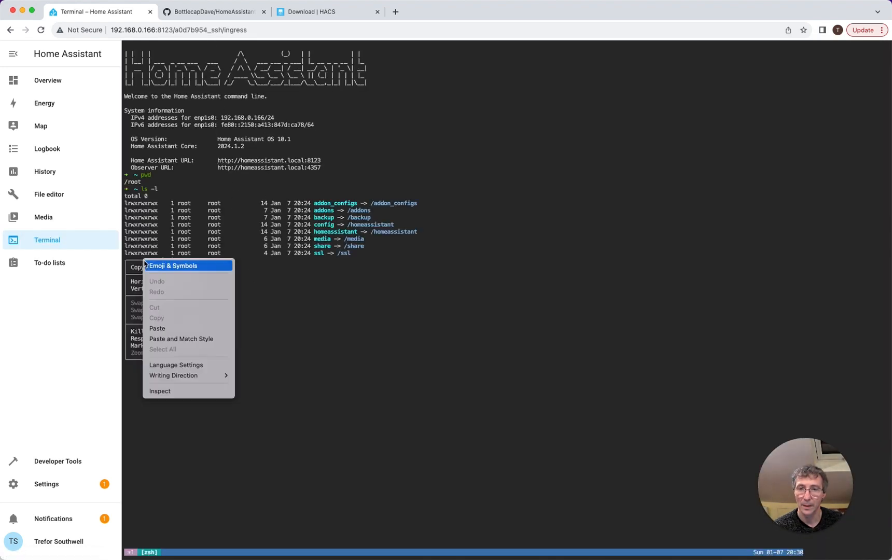
pyautogui.click(174, 328)
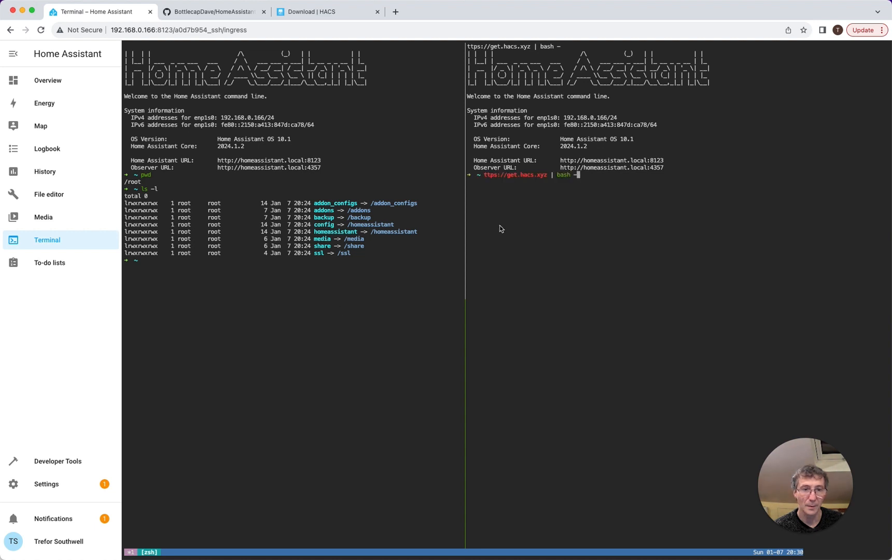
pyautogui.press('Left')
pyautogui.press('Left')
pyautogui.press('Left')
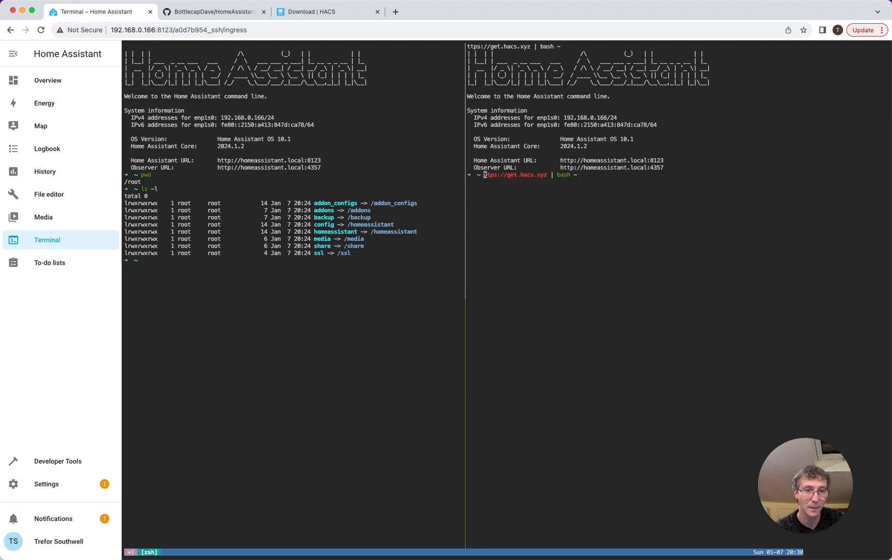
pyautogui.write('h')
pyautogui.click(328, 18)
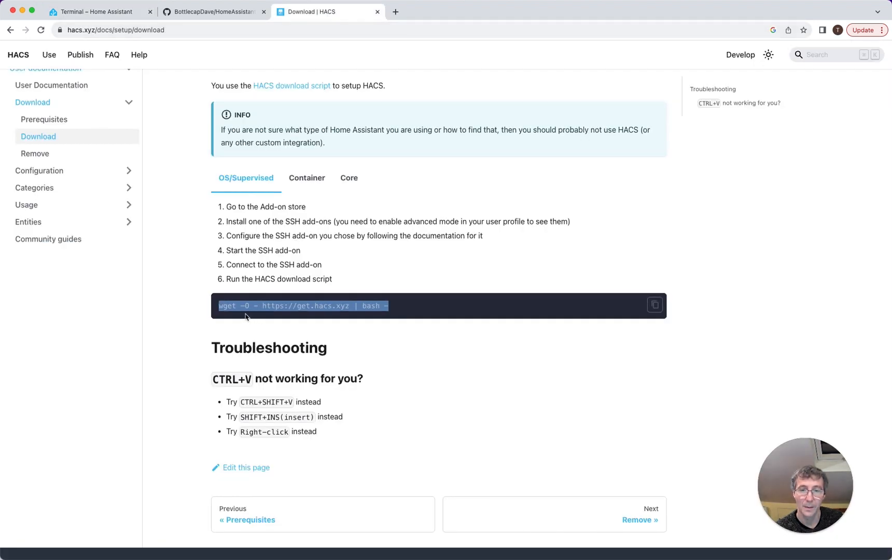
pyautogui.click(95, 13)
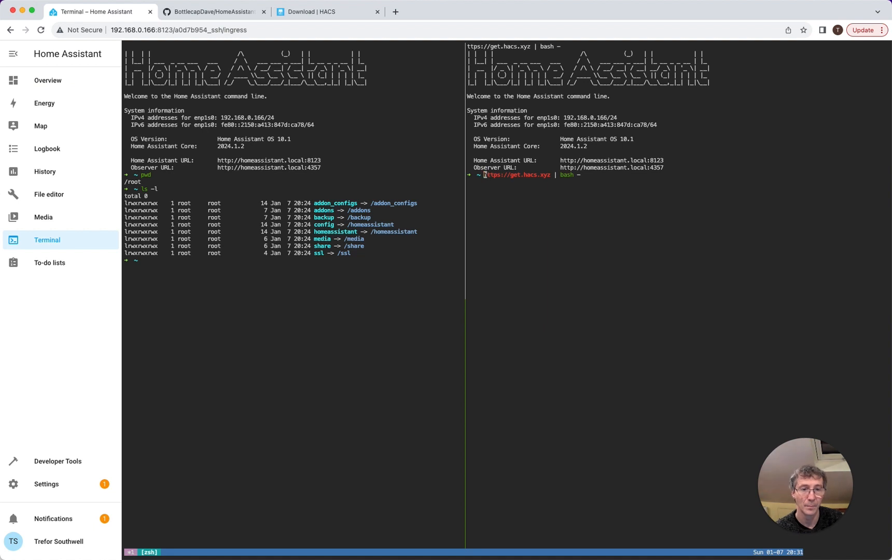
pyautogui.write('wget -O -')
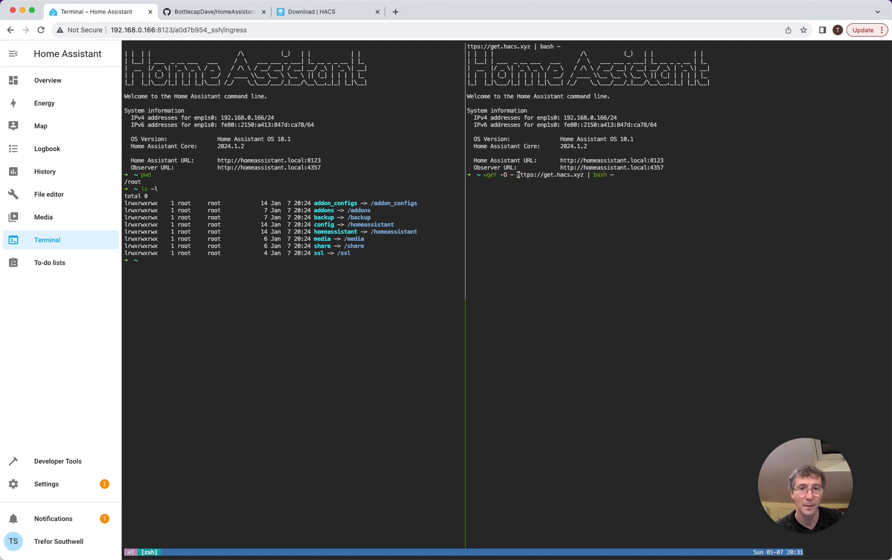
pyautogui.click(321, 11)
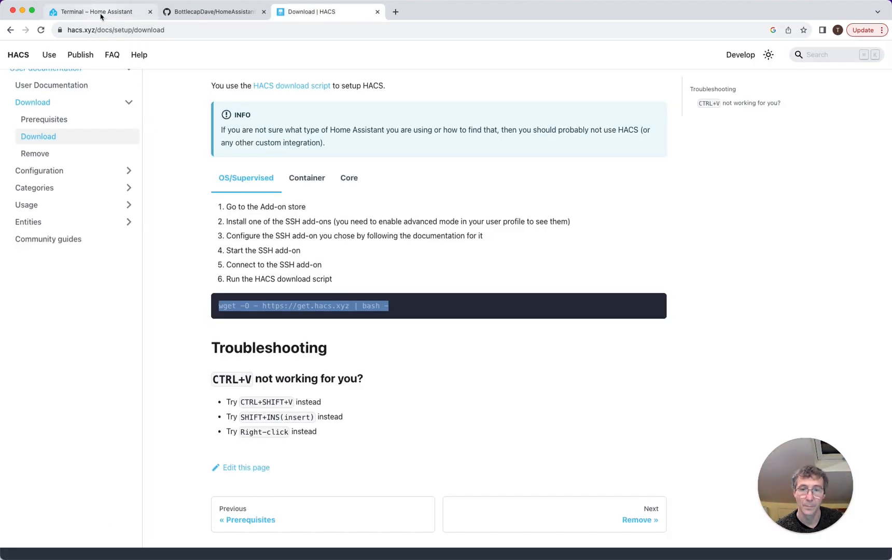
pyautogui.click(101, 16)
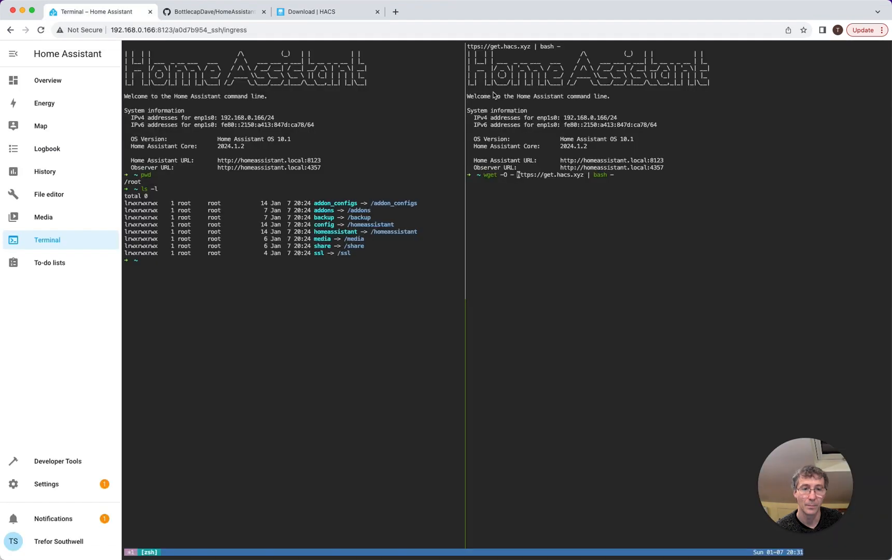
pyautogui.press('Return')
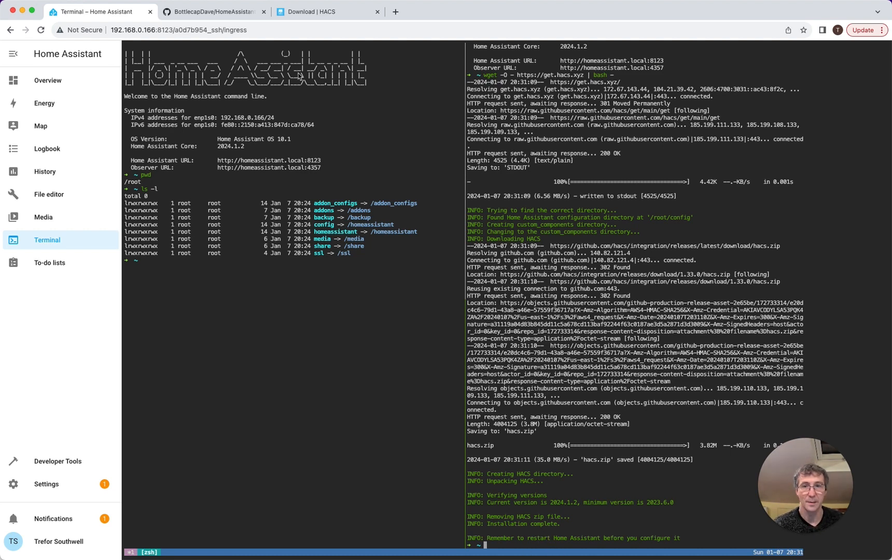
pyautogui.click(308, 13)
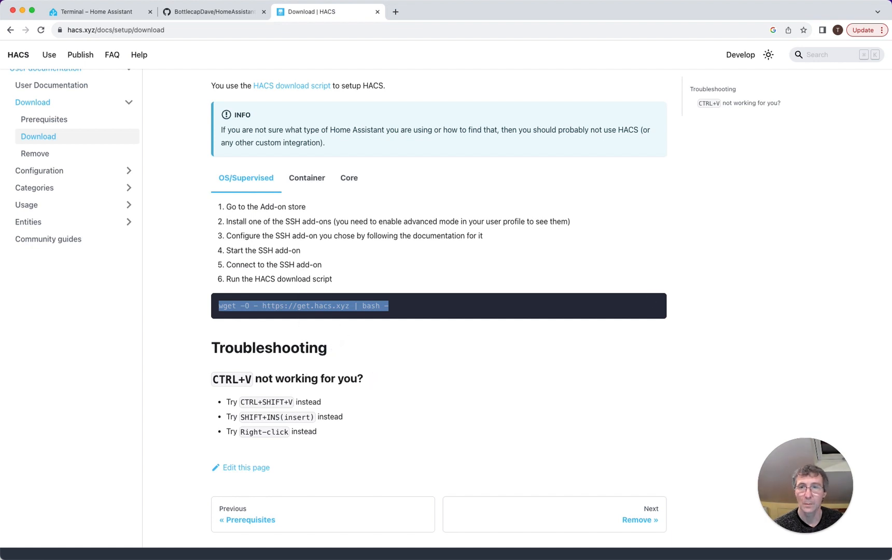
# - Restart Home Assistant from Settings > System using the power icon, confirming Restart
pyautogui.click(93, 12)
pyautogui.click(64, 484)
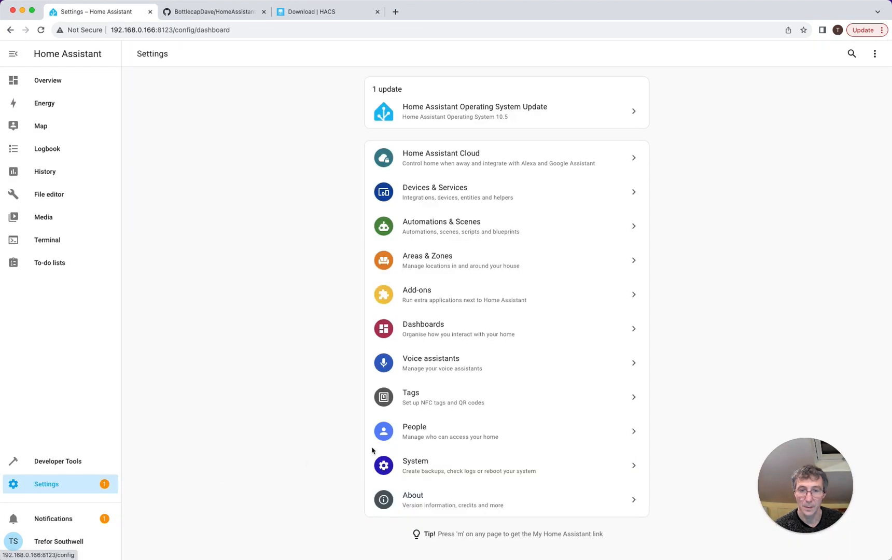
pyautogui.click(445, 466)
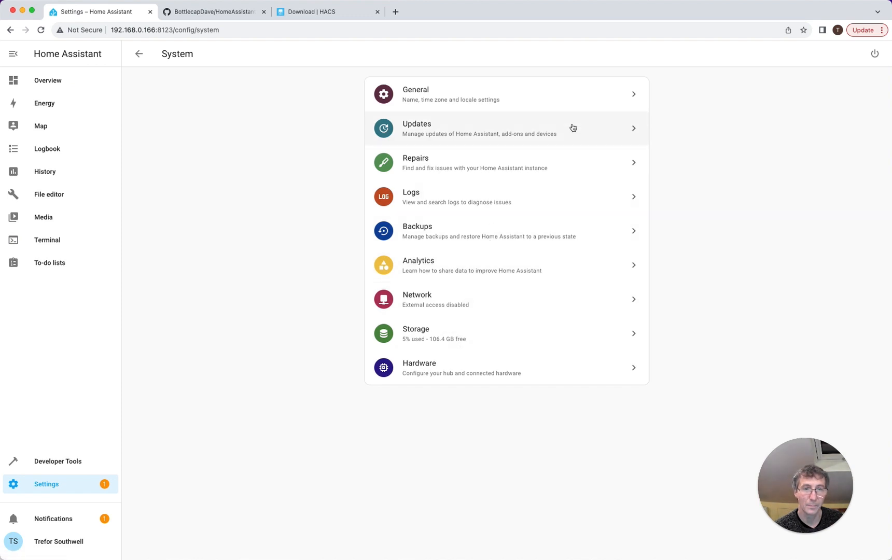
pyautogui.click(875, 54)
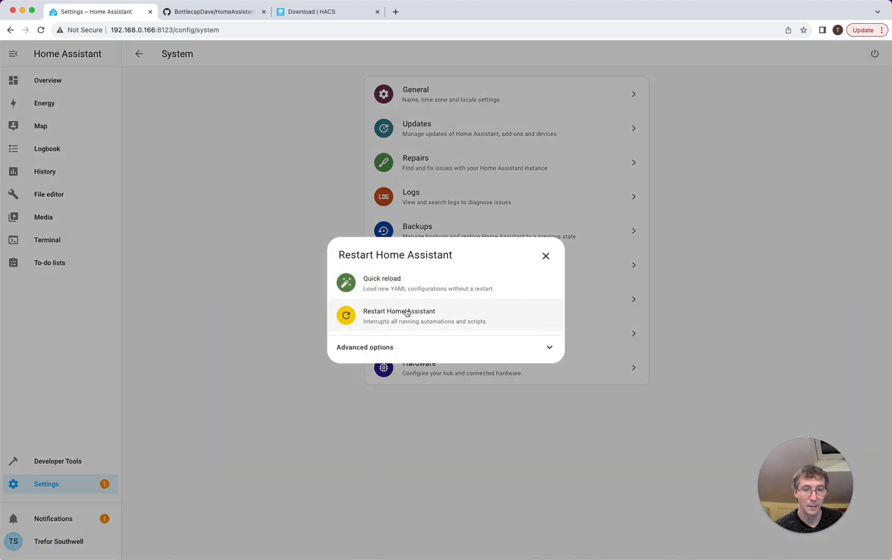
pyautogui.click(408, 316)
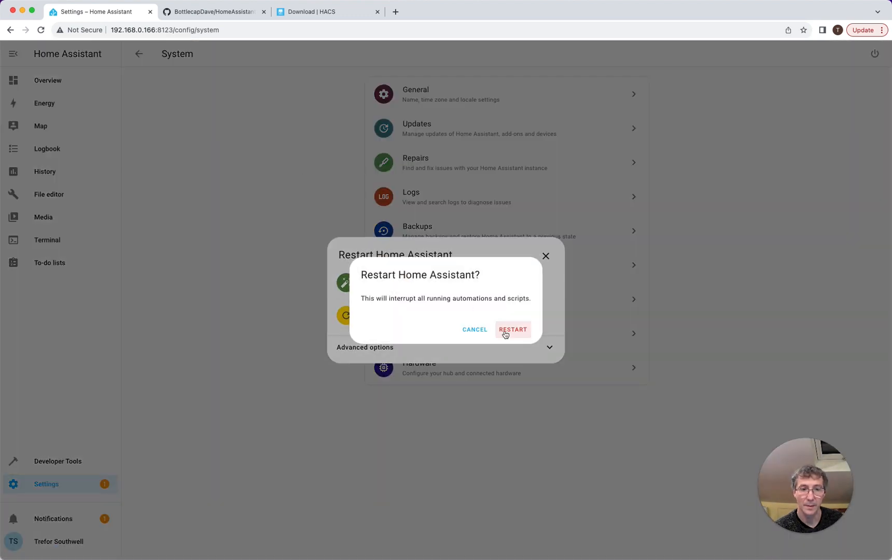
pyautogui.click(512, 330)
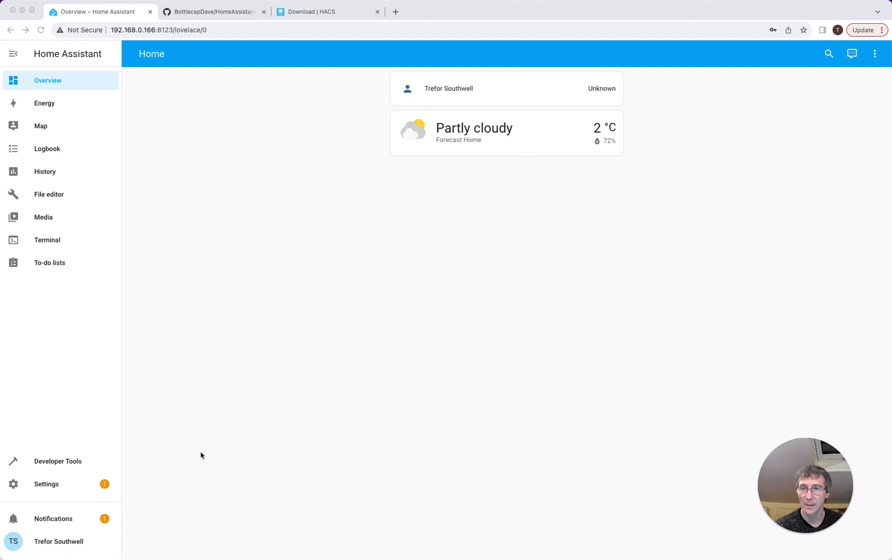
# - Search the Add-on Store for 'hacs', then go back through Add-ons to Settings
pyautogui.click(51, 488)
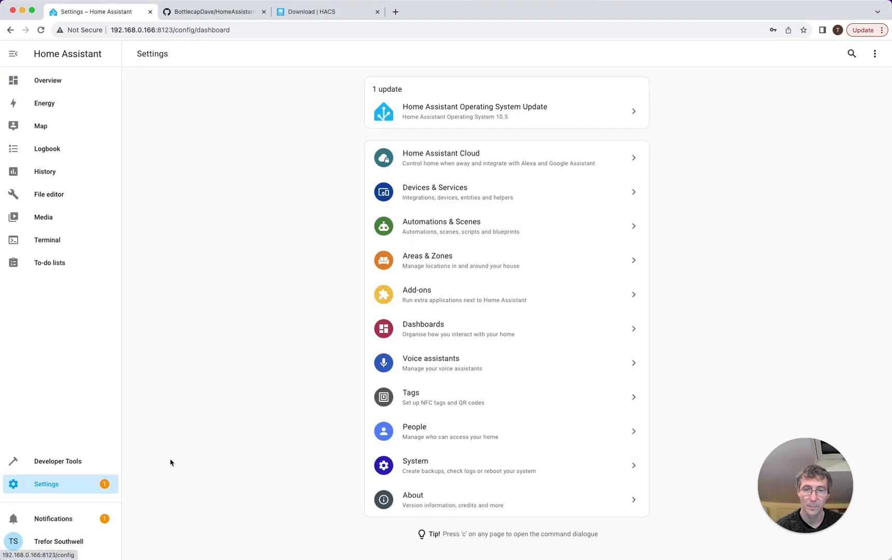
pyautogui.click(470, 299)
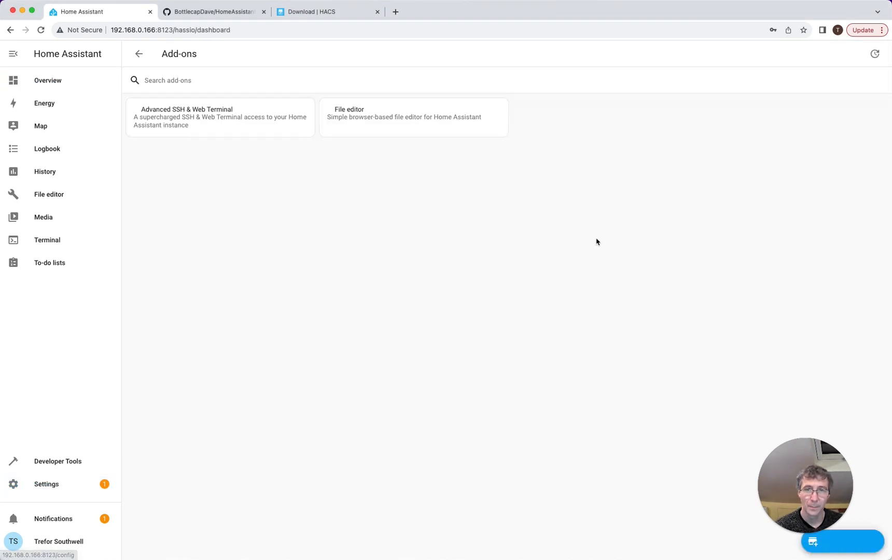
pyautogui.click(851, 541)
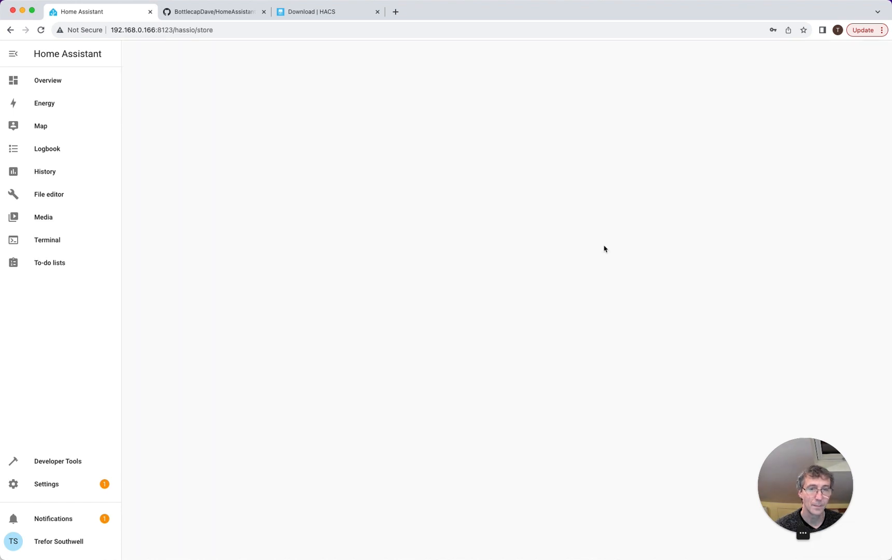
pyautogui.click(207, 80)
pyautogui.write('hacs')
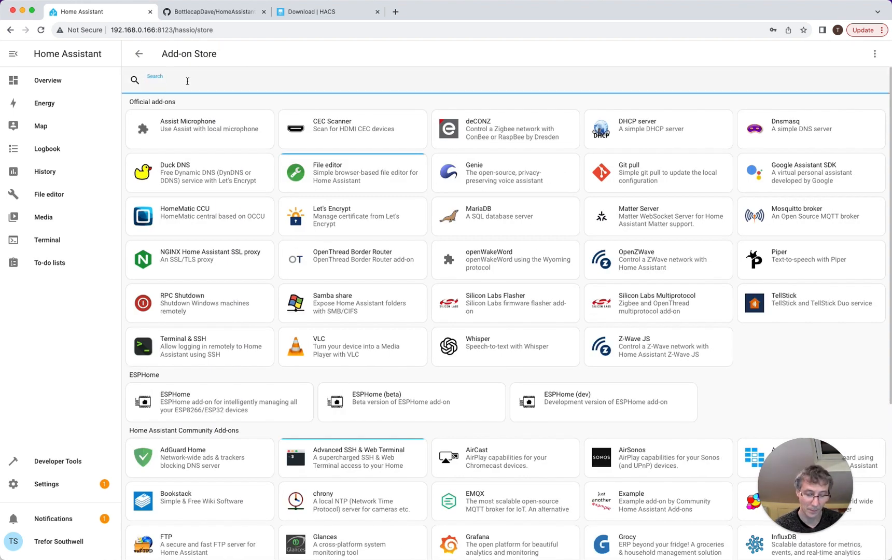
pyautogui.click(139, 54)
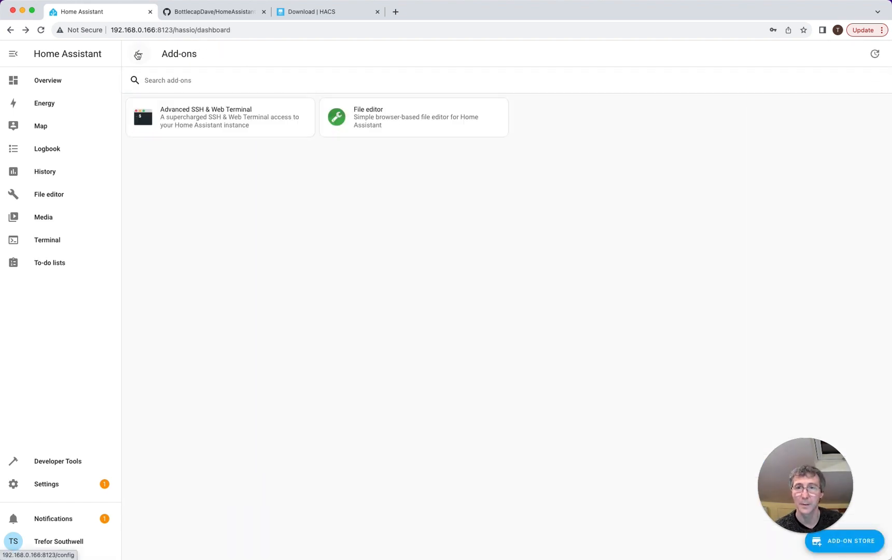
pyautogui.click(139, 53)
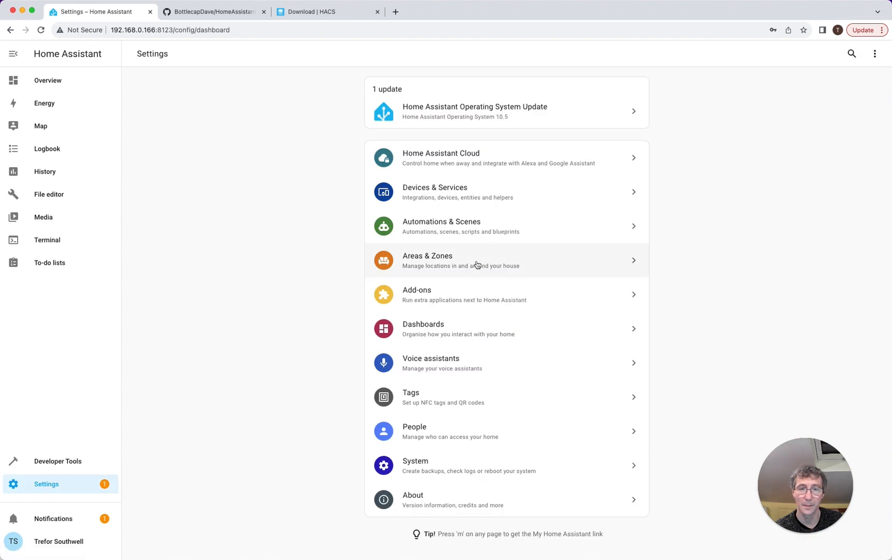
pyautogui.click(458, 193)
# - Add a new integration, searching 'hacs' and selecting HACS
pyautogui.click(823, 543)
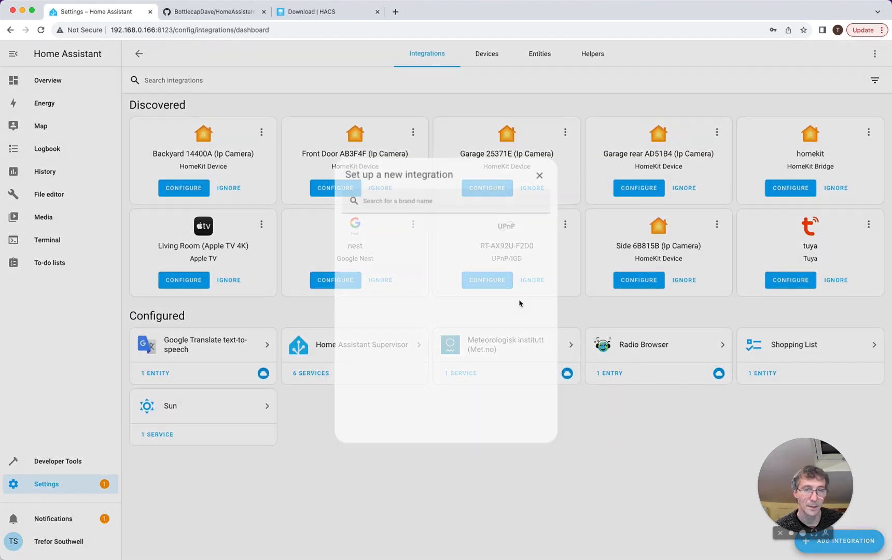
pyautogui.write('hacs')
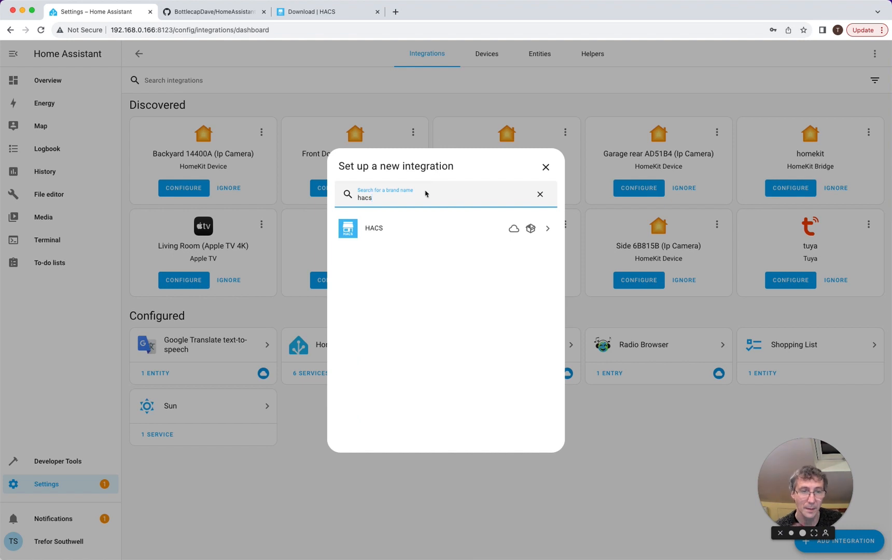
pyautogui.click(408, 227)
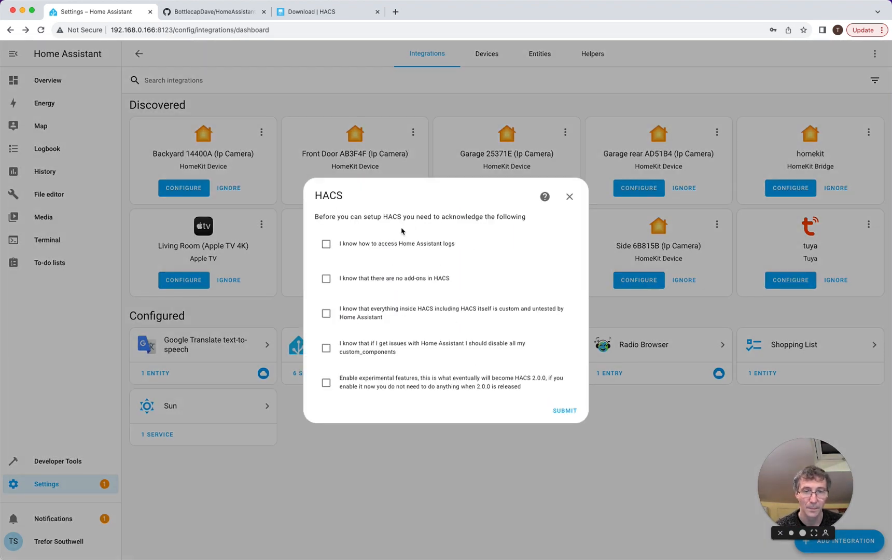
# - Tick all five HACS acknowledgements, submit, and copy the GitHub activation key
pyautogui.click(326, 244)
pyautogui.click(326, 279)
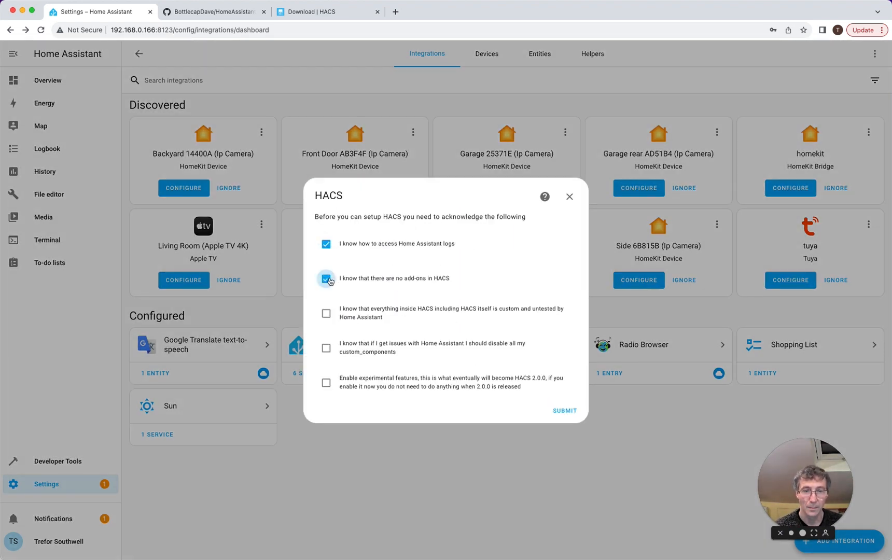
pyautogui.click(325, 313)
pyautogui.click(326, 348)
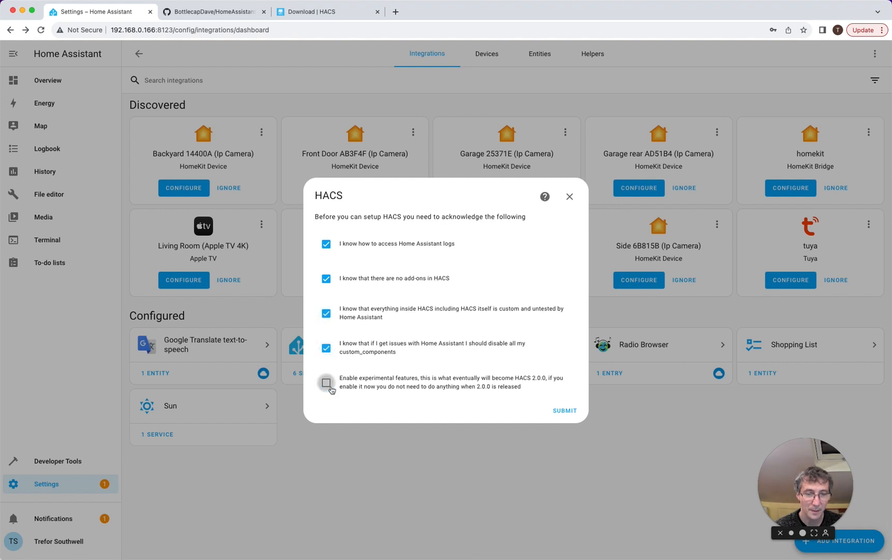
pyautogui.click(326, 383)
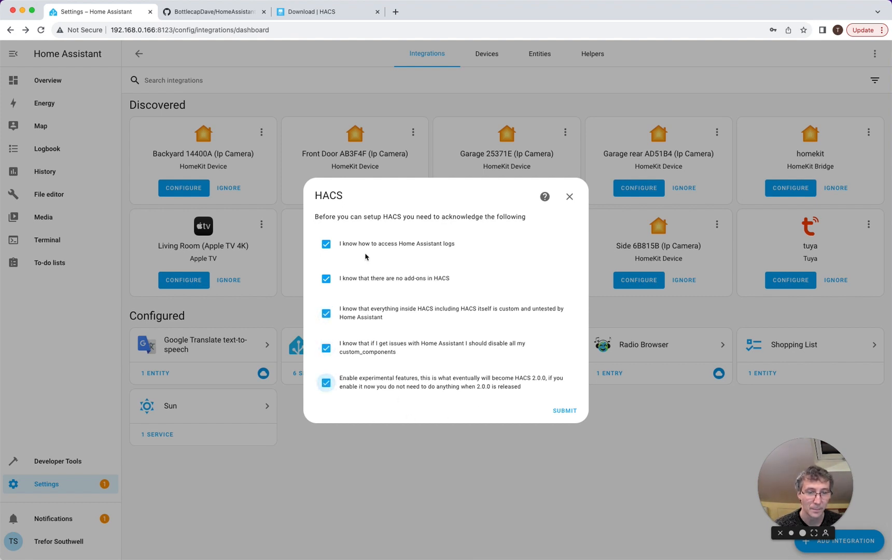
pyautogui.click(561, 412)
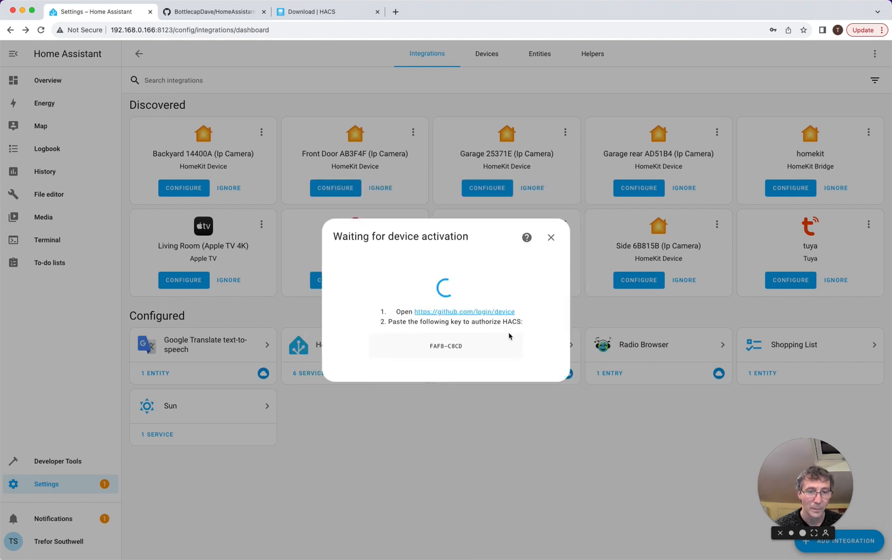
pyautogui.moveTo(467, 348); pyautogui.dragTo(428, 349)
pyautogui.press('super+c')
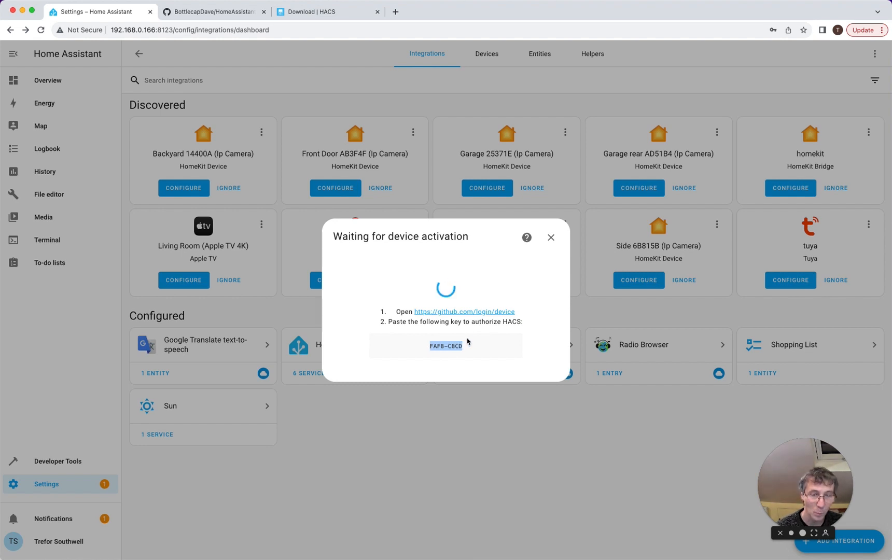
pyautogui.click(492, 312)
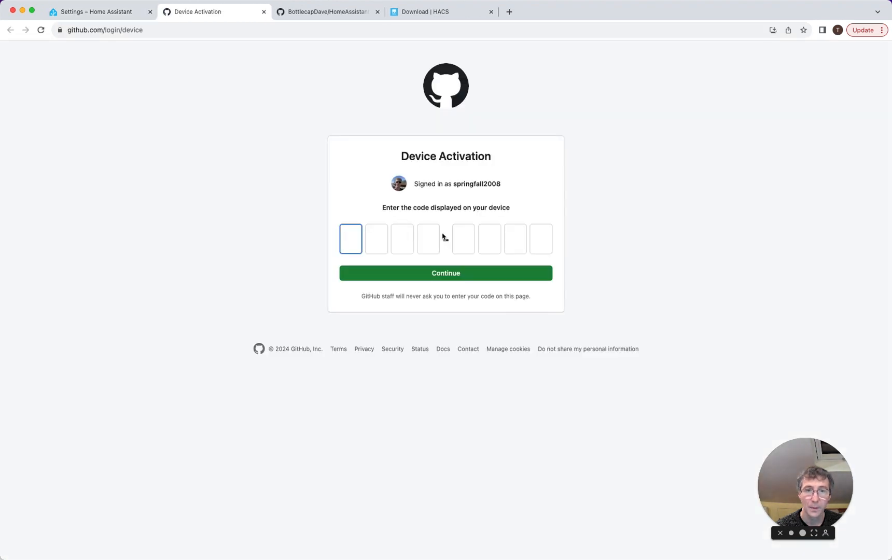
# - Paste the key into GitHub Device Activation, confirm, and finish HACS setup in Home Assistant
pyautogui.press('super+v')
pyautogui.click(436, 275)
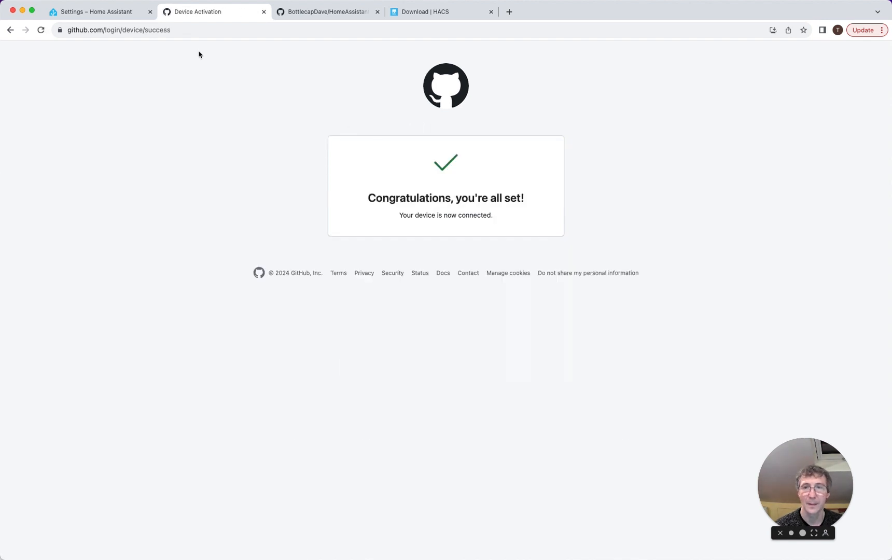
pyautogui.click(96, 13)
pyautogui.click(524, 326)
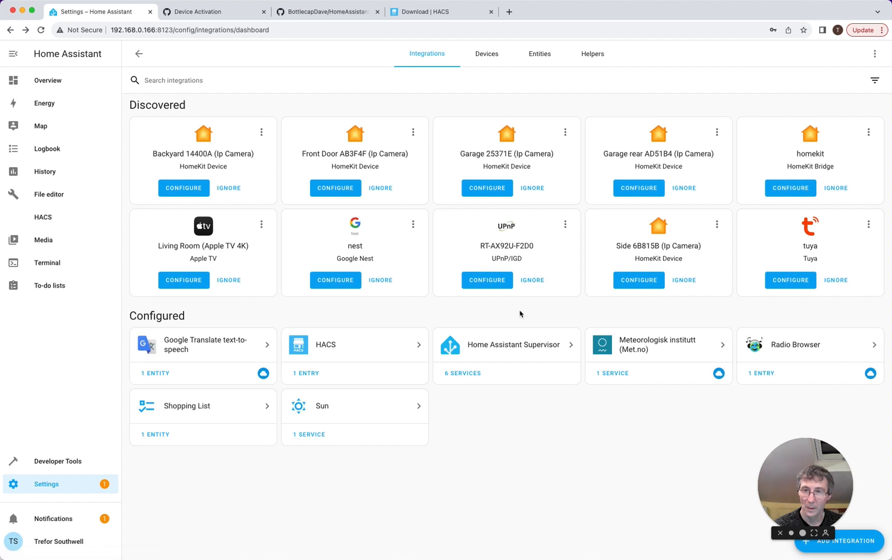
# - Search the HACS store for 'octopus' and open the Octopus Energy repository
pyautogui.click(41, 218)
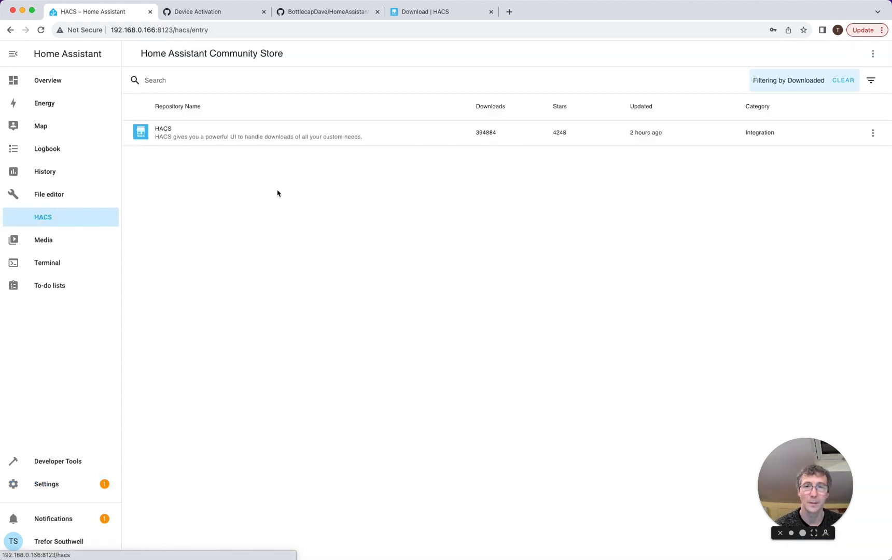
pyautogui.click(196, 83)
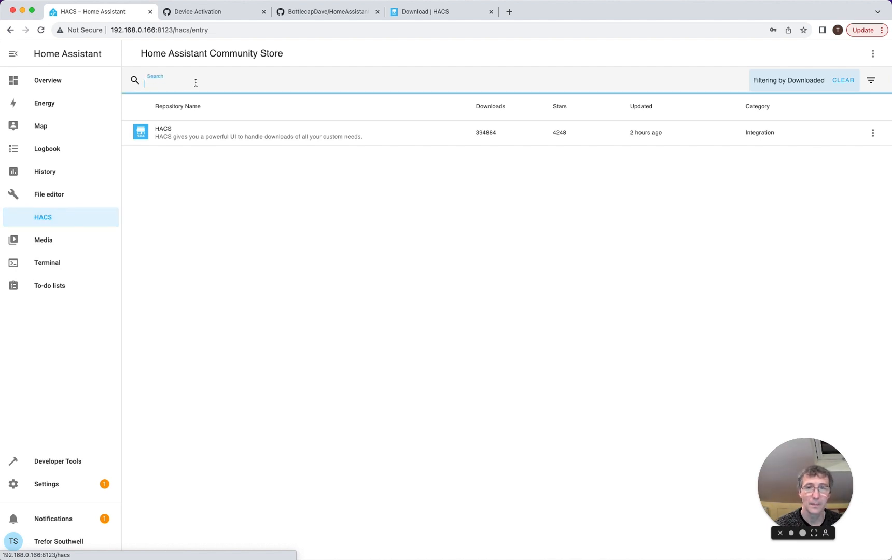
pyautogui.write('oct')
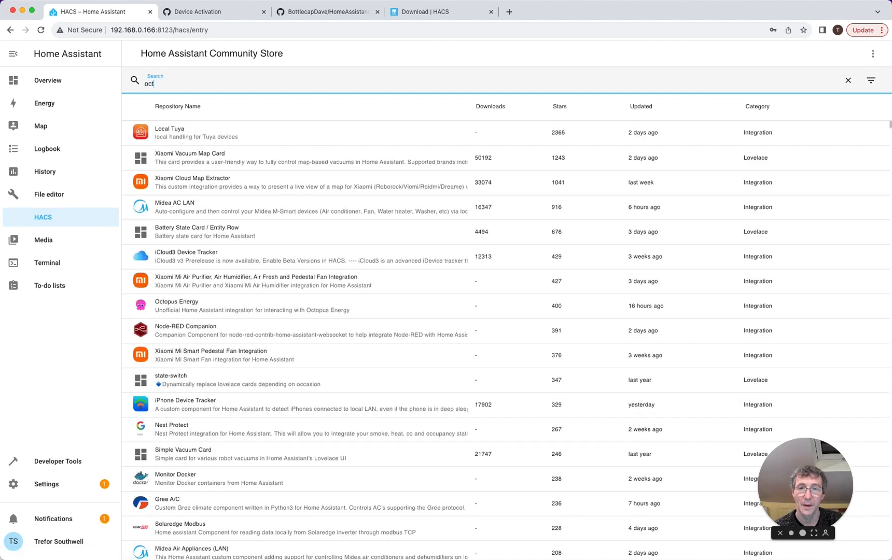
pyautogui.write('opus')
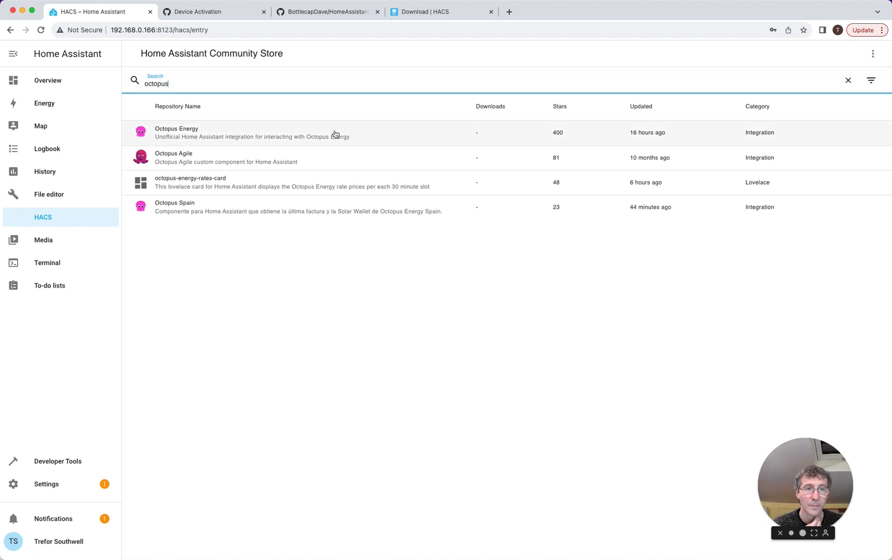
pyautogui.click(259, 135)
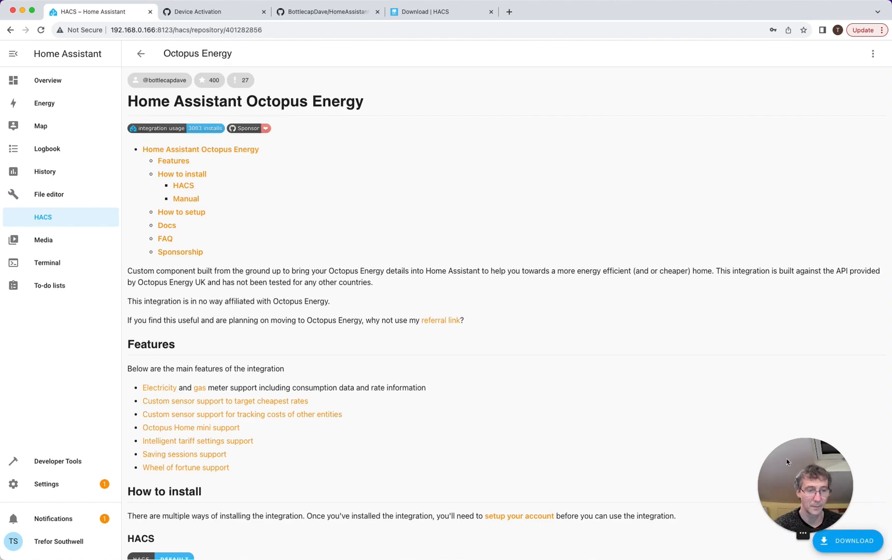
# - Download Octopus Energy v10.0.1 and return to the HACS repository list
pyautogui.click(835, 545)
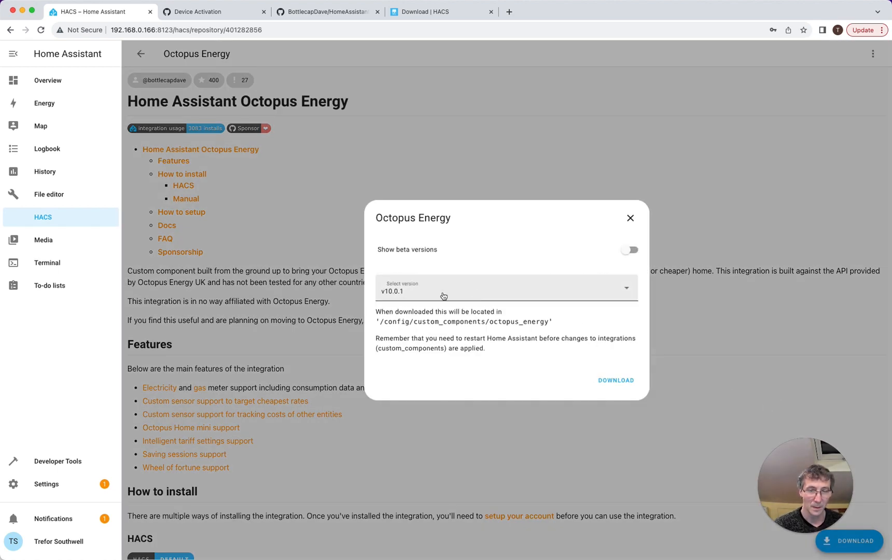
pyautogui.click(617, 381)
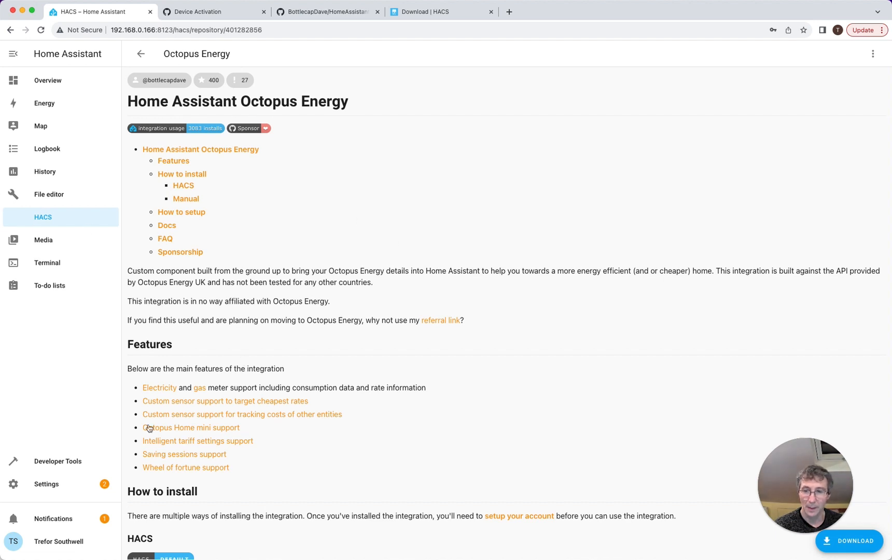
pyautogui.click(51, 226)
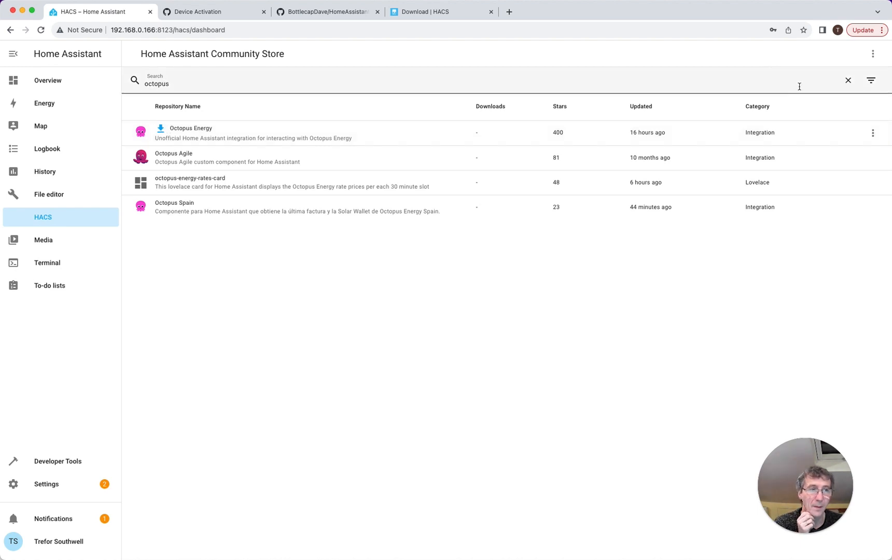
# - Submit the Restart required repair to restart Home Assistant, then go back to Settings
pyautogui.click(45, 484)
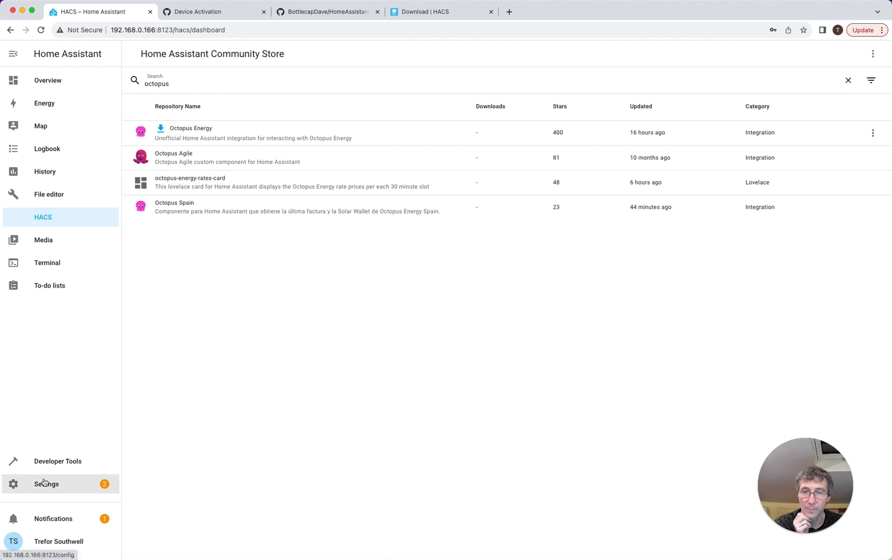
pyautogui.click(470, 113)
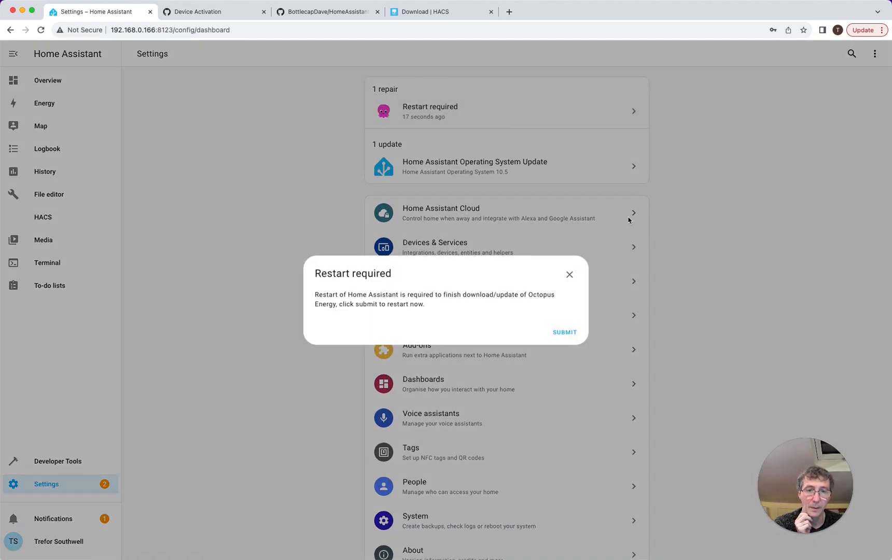
pyautogui.click(563, 333)
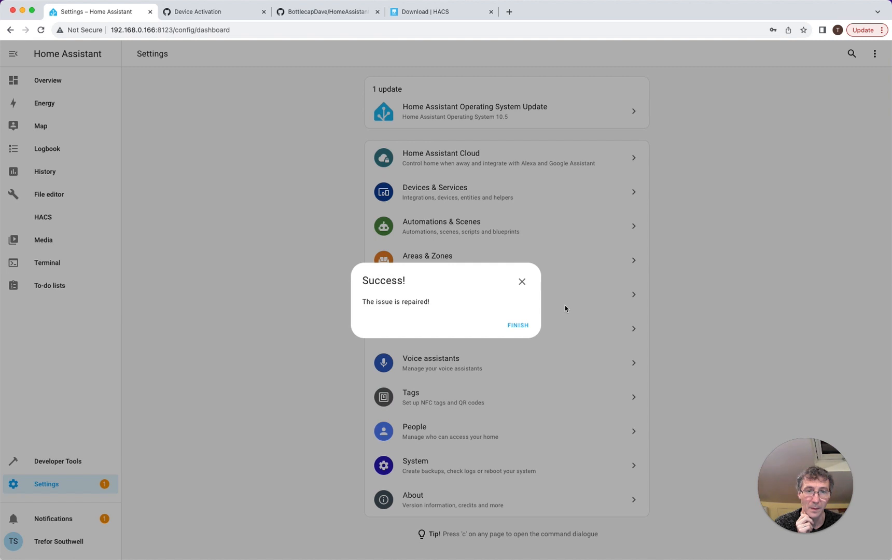
pyautogui.click(518, 326)
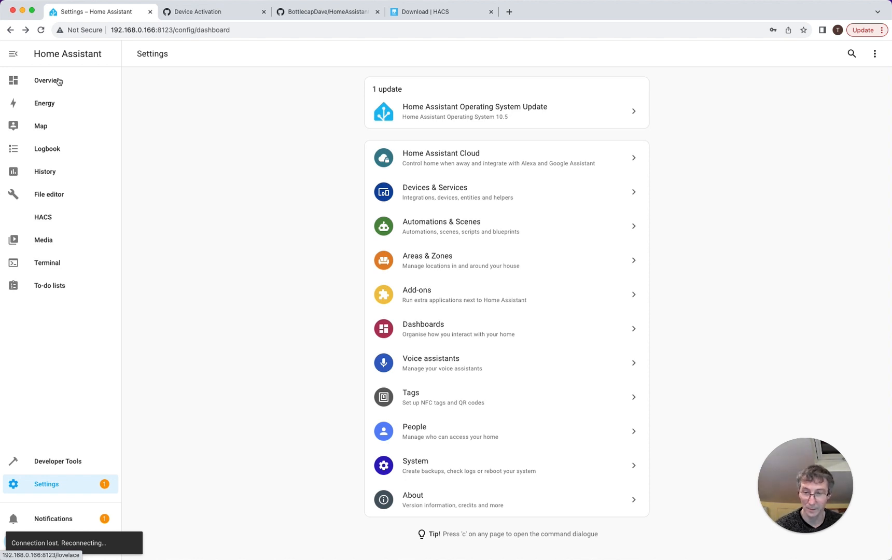
pyautogui.click(59, 81)
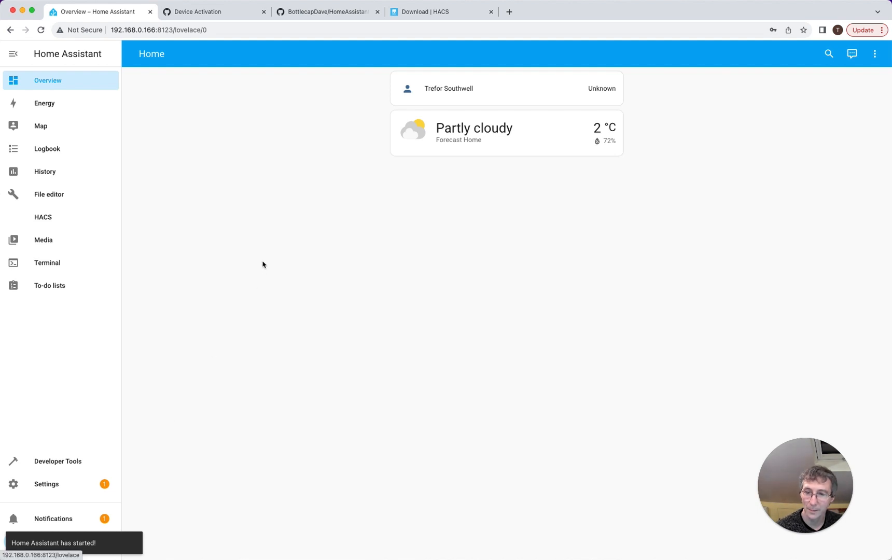
pyautogui.click(53, 487)
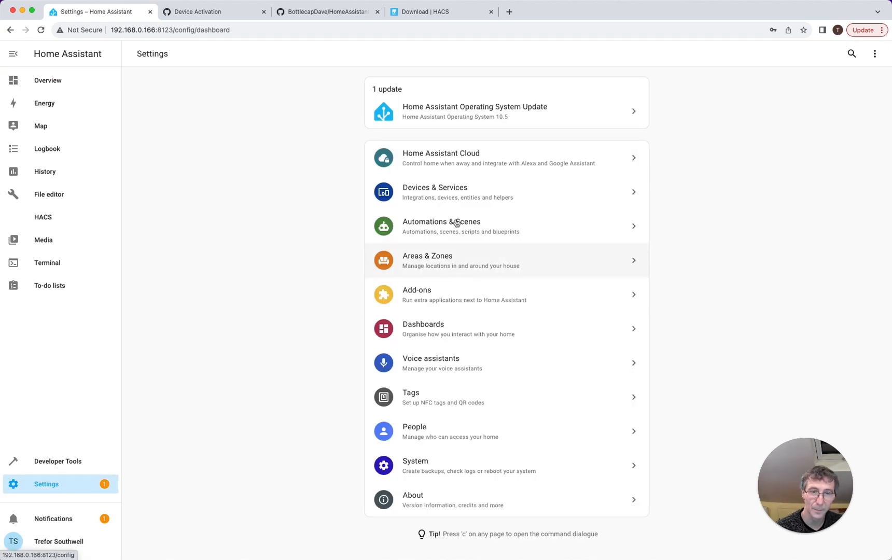
# - Add the Octopus Energy integration via search 'octo' and finish setup with its four devices
pyautogui.click(452, 193)
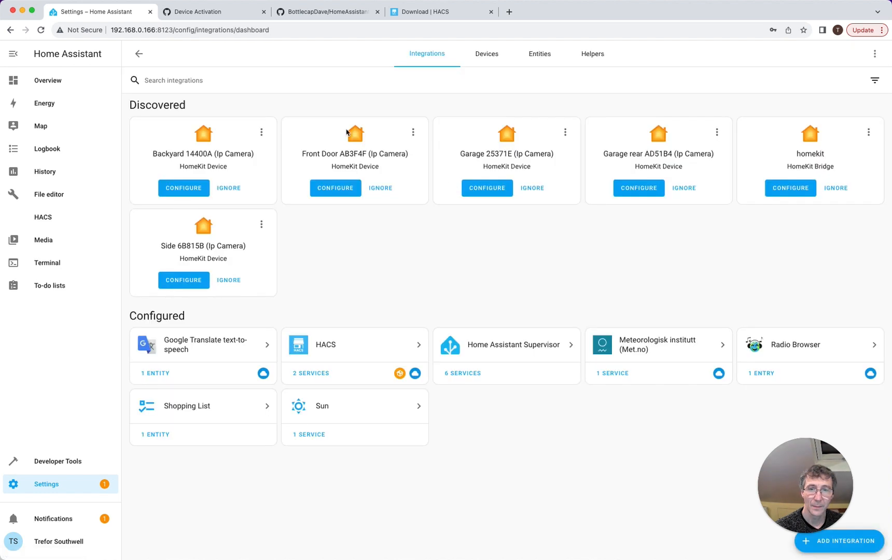
pyautogui.click(851, 547)
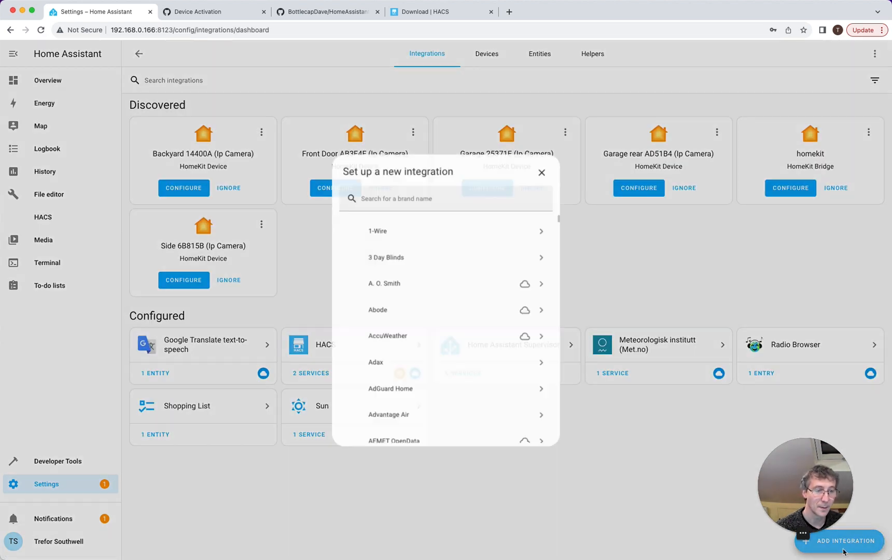
pyautogui.write('octo')
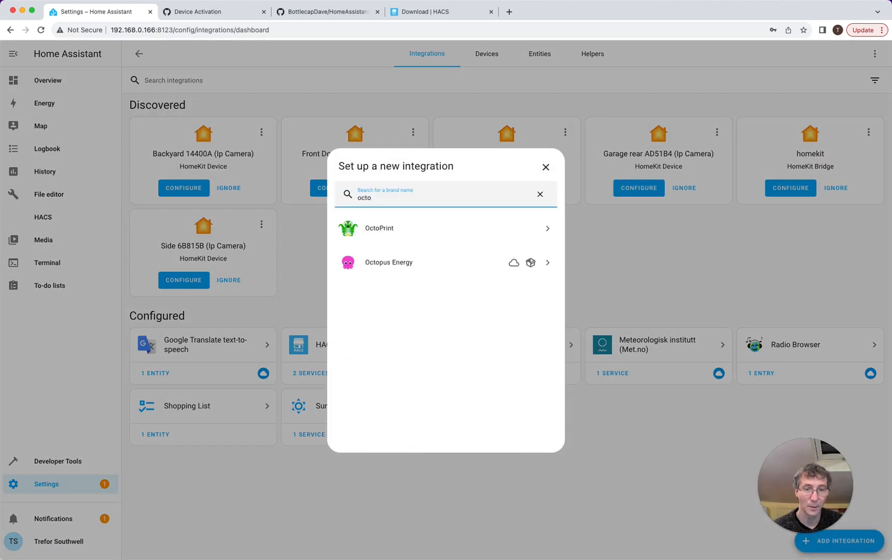
pyautogui.click(453, 262)
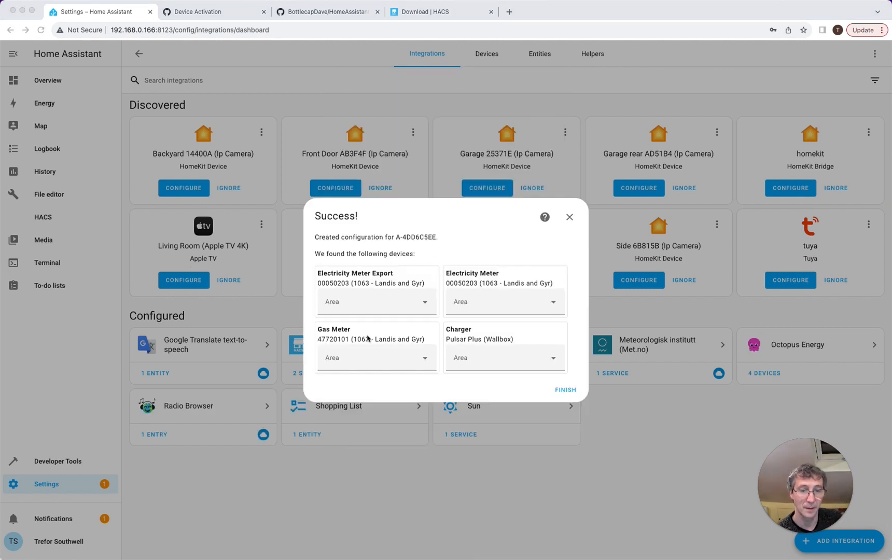
pyautogui.click(427, 304)
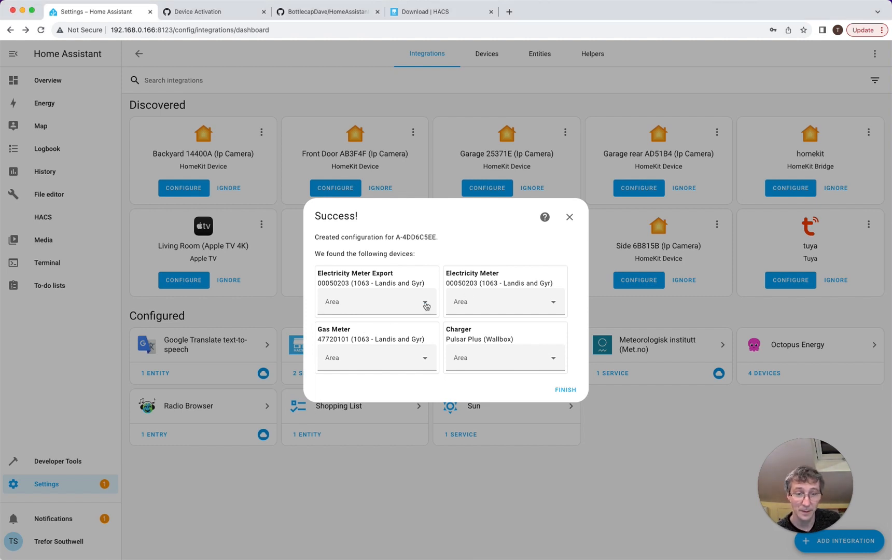
pyautogui.click(426, 306)
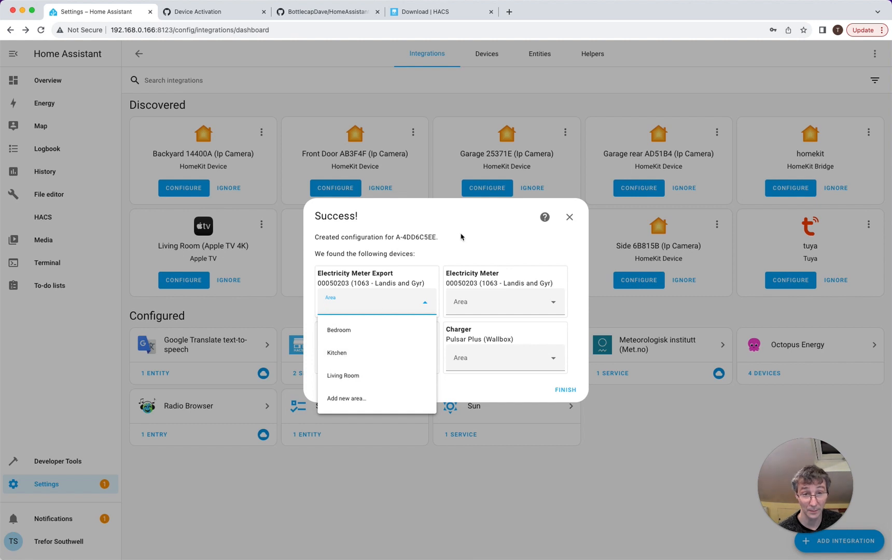
pyautogui.press('Escape')
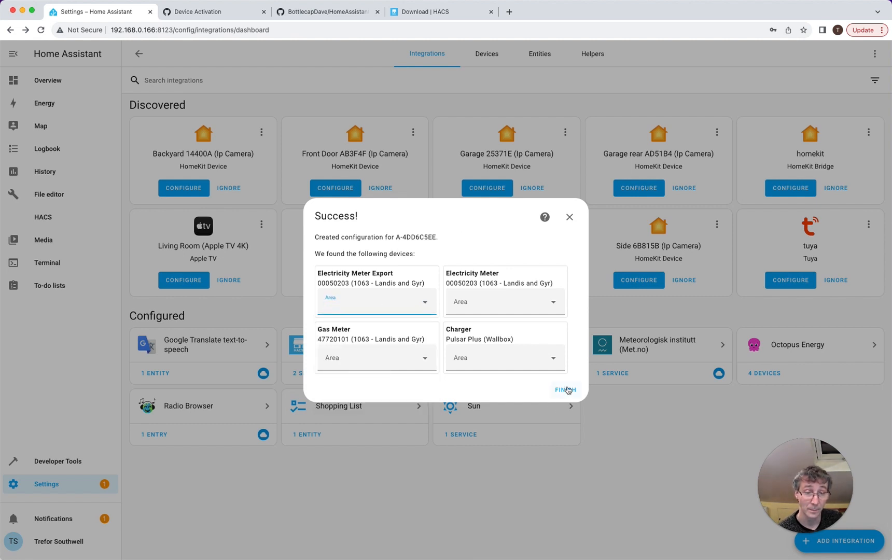
pyautogui.click(568, 390)
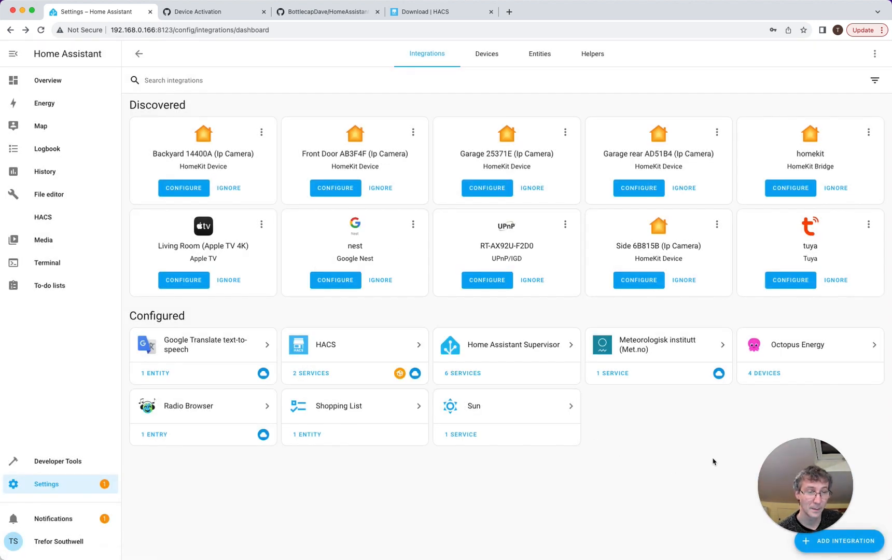
# - Take control of the Overview's Home dashboard with 'Start with an empty dashboard' enabled
pyautogui.click(64, 84)
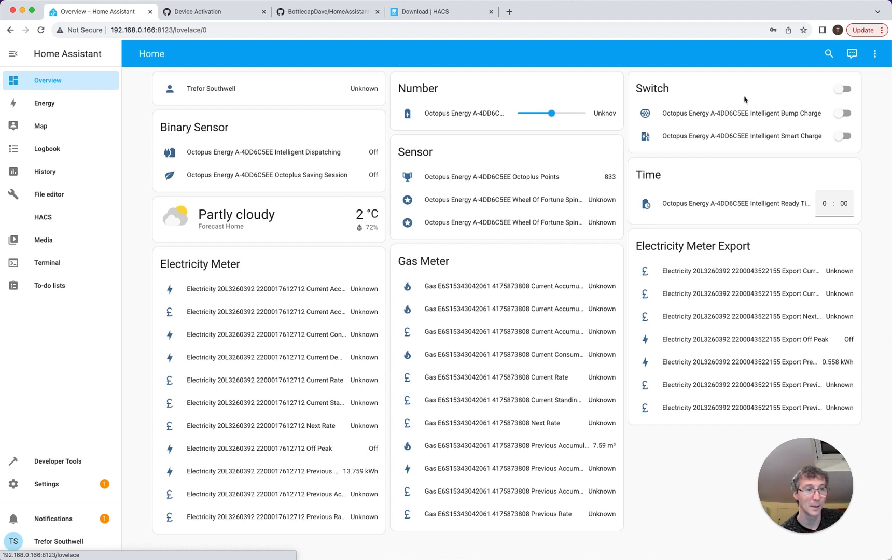
pyautogui.click(877, 56)
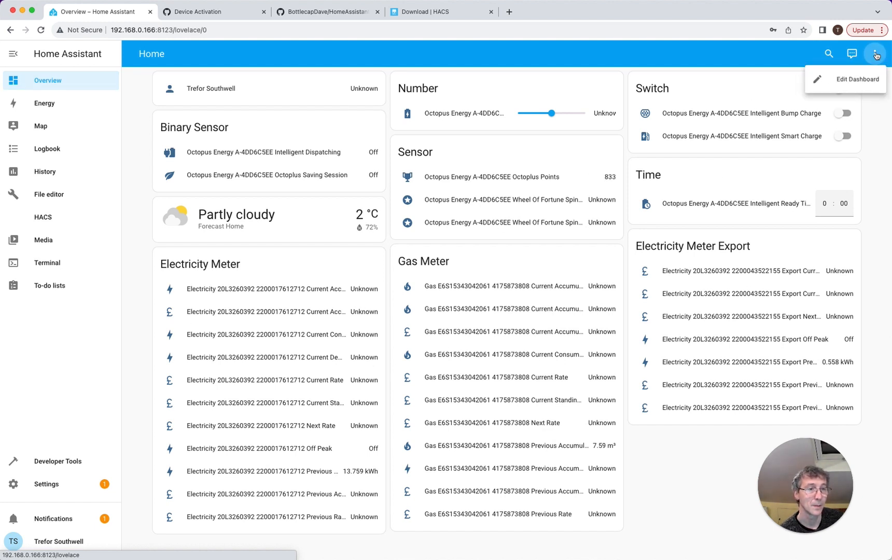
pyautogui.click(833, 80)
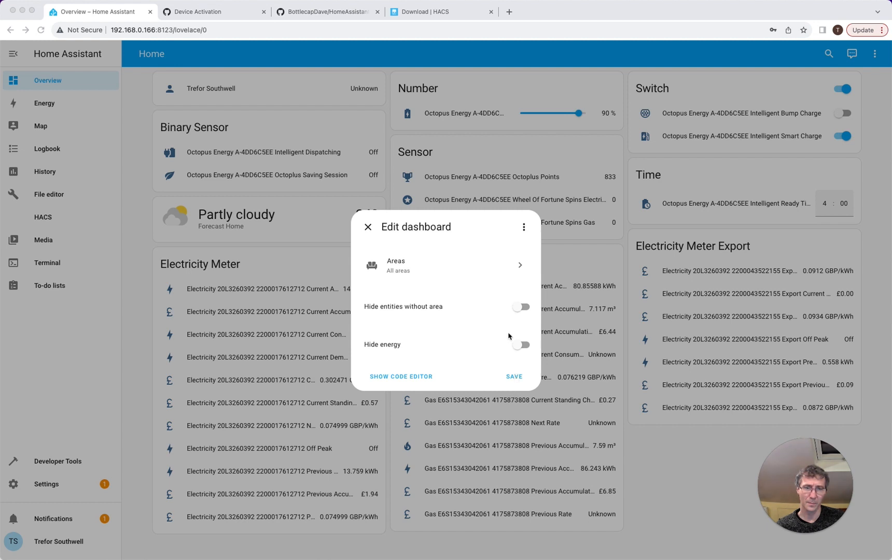
pyautogui.click(524, 227)
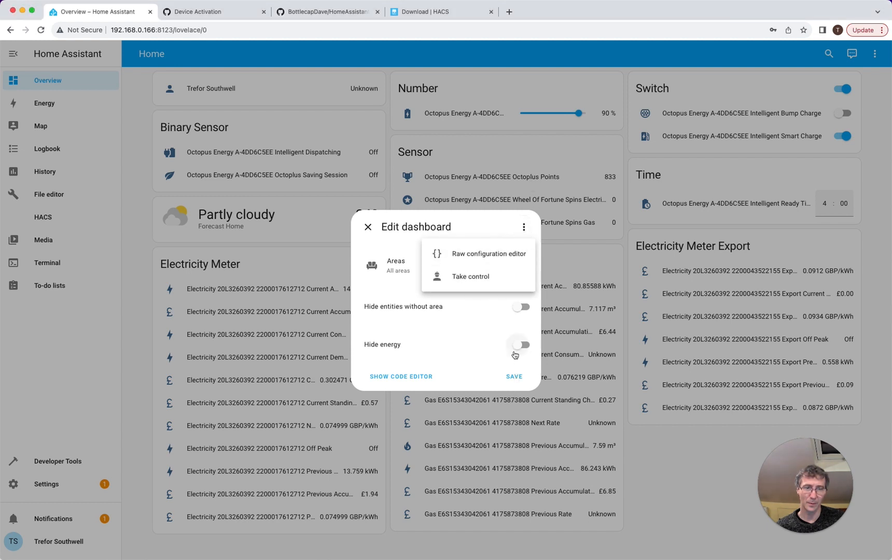
pyautogui.click(474, 277)
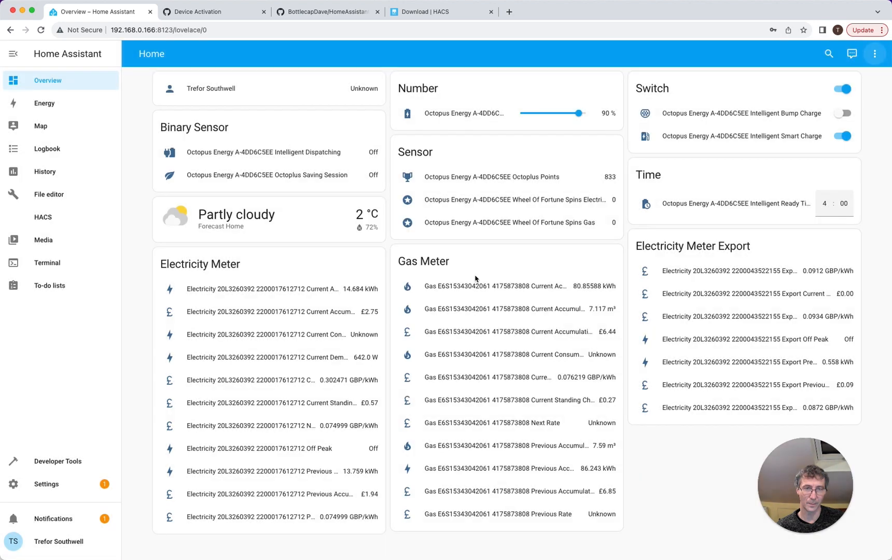
pyautogui.click(324, 338)
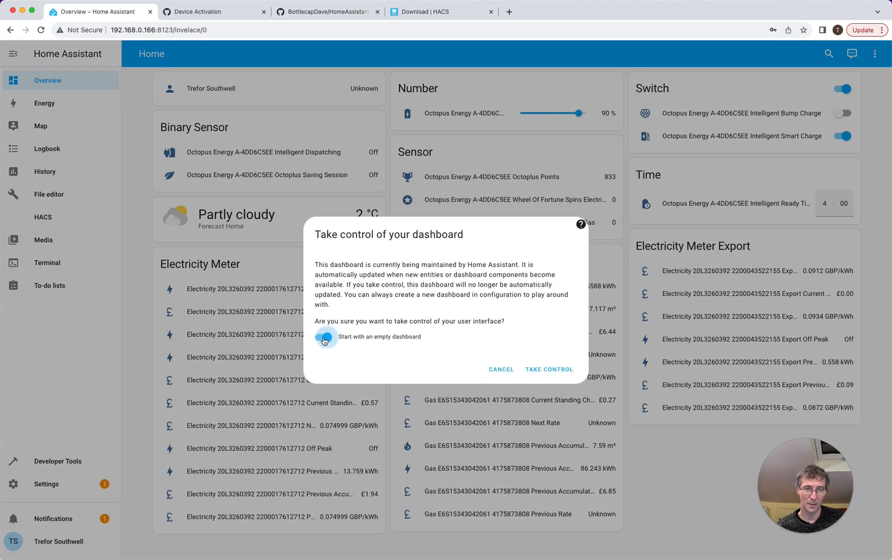
pyautogui.click(539, 369)
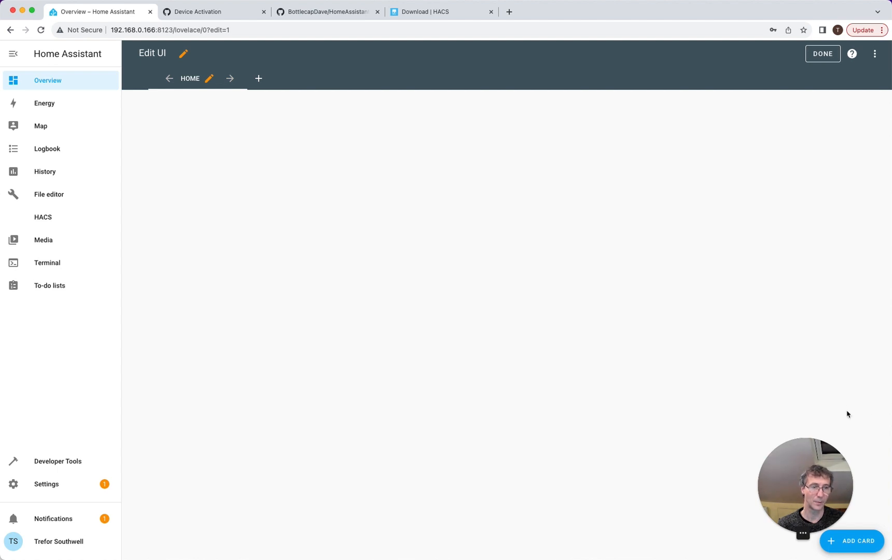
# - Add an Entities card and remove its four default Sun entities
pyautogui.click(850, 541)
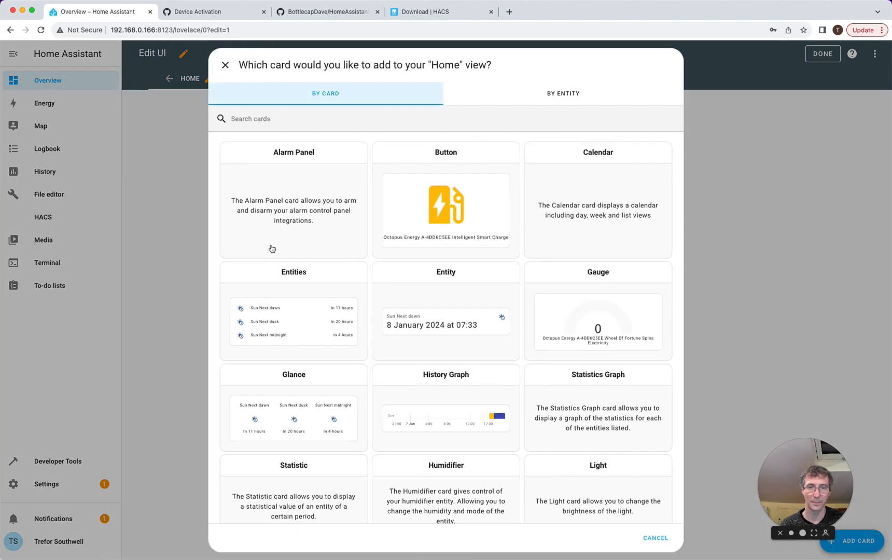
pyautogui.click(296, 282)
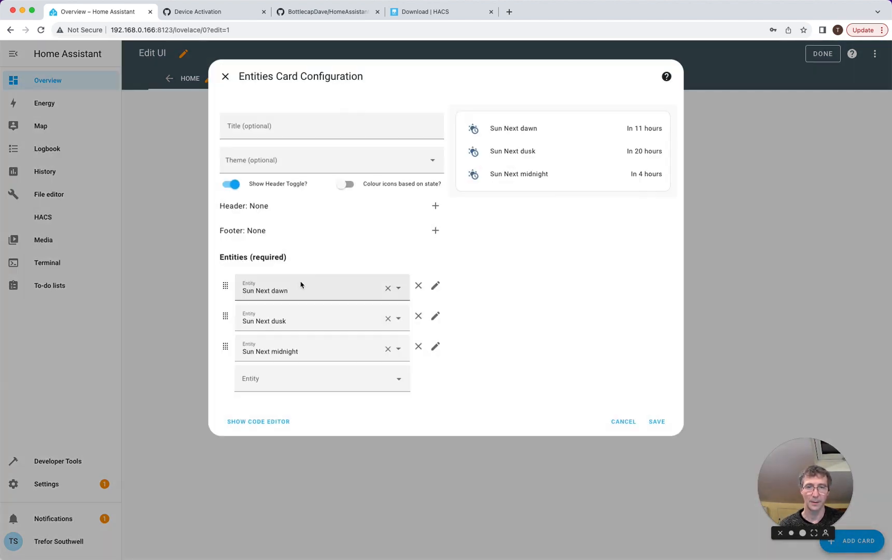
pyautogui.click(388, 352)
pyautogui.click(388, 318)
pyautogui.click(388, 288)
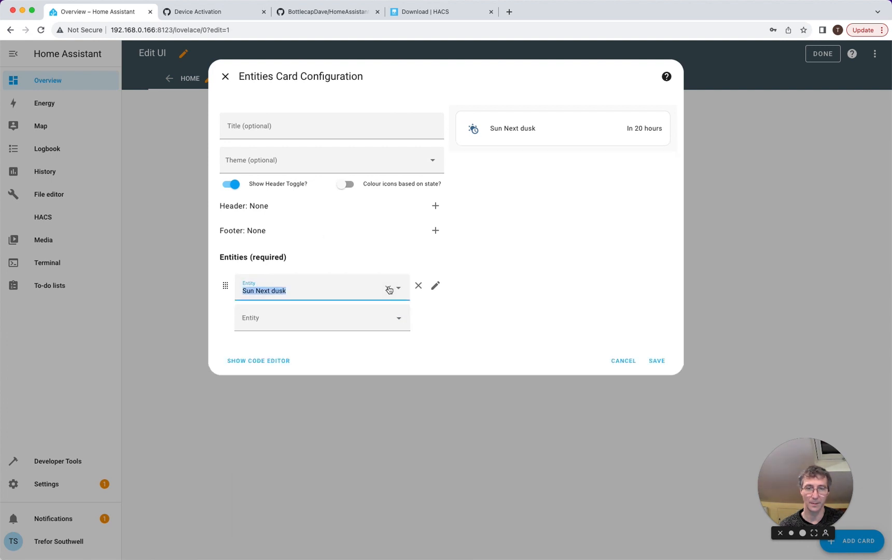
pyautogui.click(389, 288)
# - Put the electricity Current Rate sensor on the card, save it, and finish editing
pyautogui.click(303, 285)
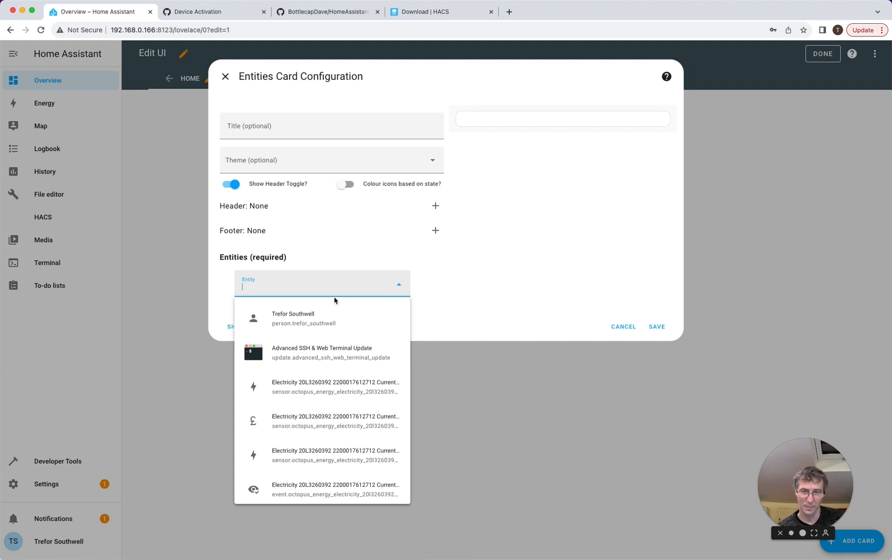
pyautogui.write('c')
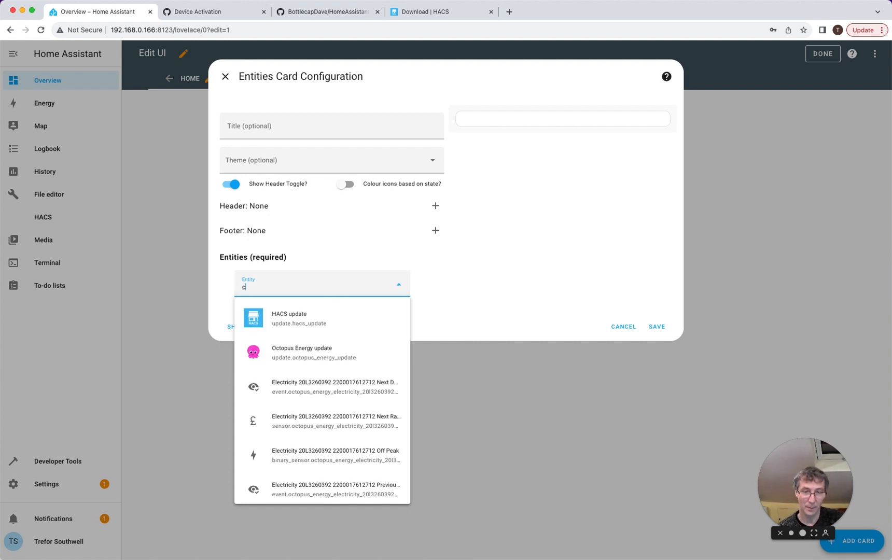
pyautogui.write('urrent rate')
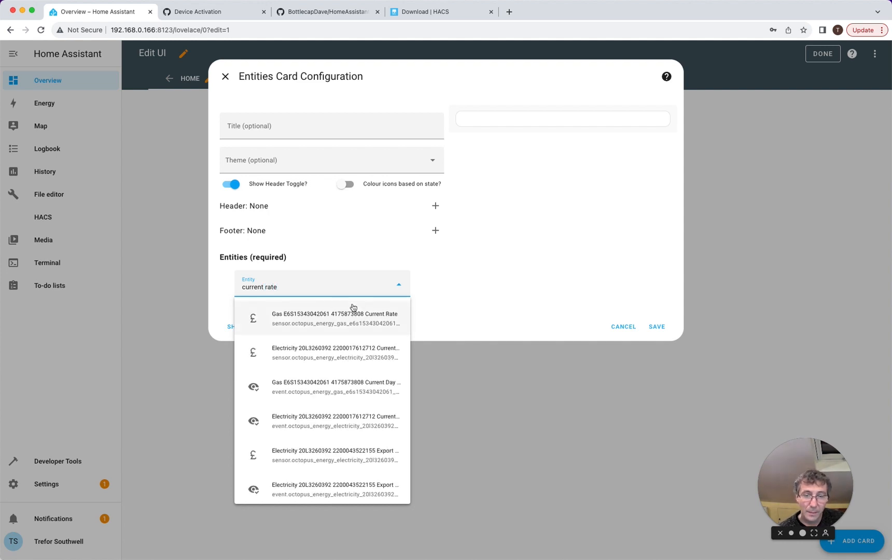
pyautogui.click(349, 355)
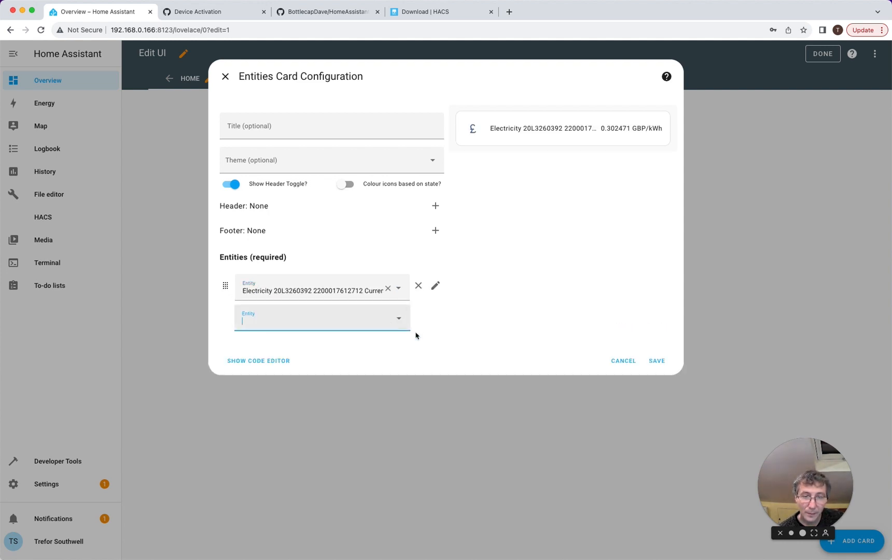
pyautogui.click(657, 361)
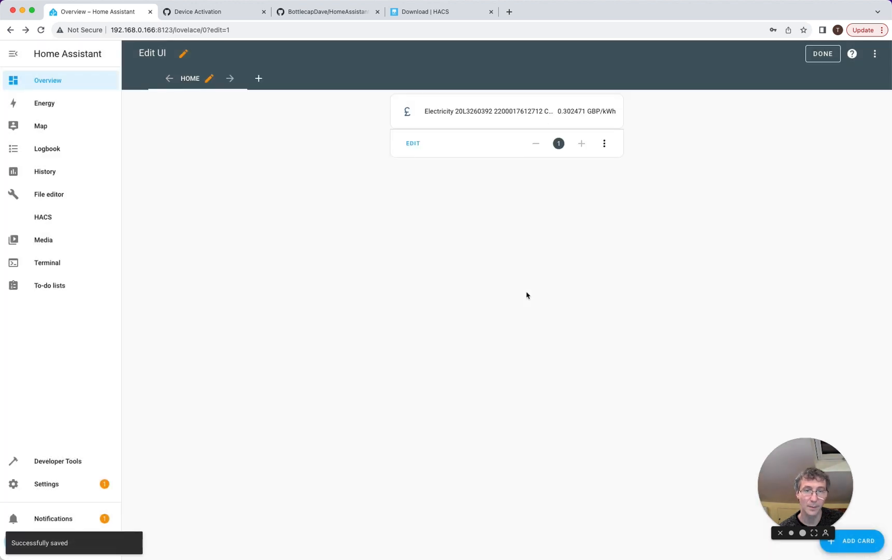
pyautogui.click(825, 54)
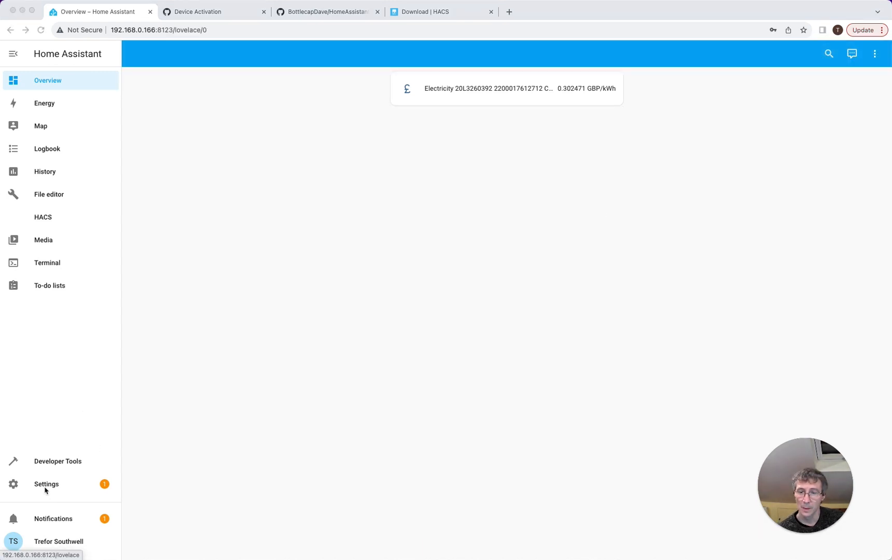
# - Search HACS for 'apex', download apexcharts-card v2.0.4, and reload the page
pyautogui.click(52, 218)
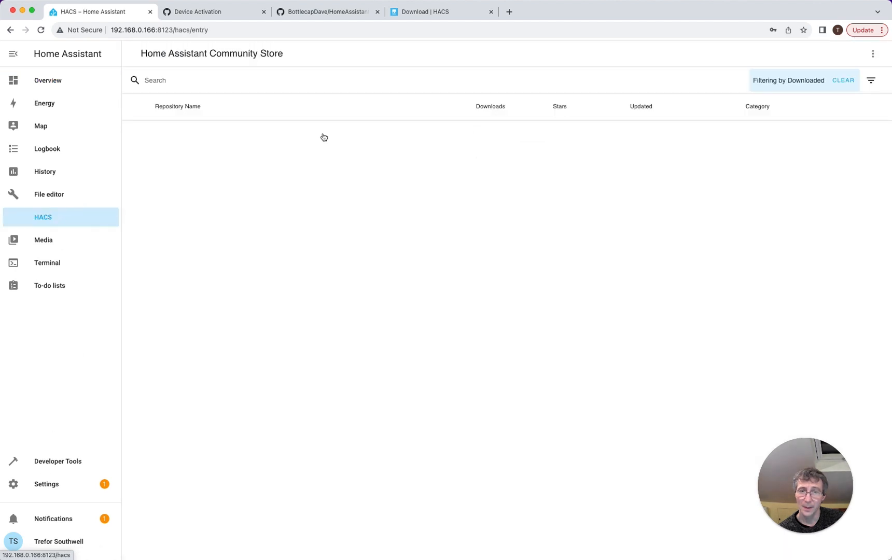
pyautogui.click(164, 80)
pyautogui.write('ap')
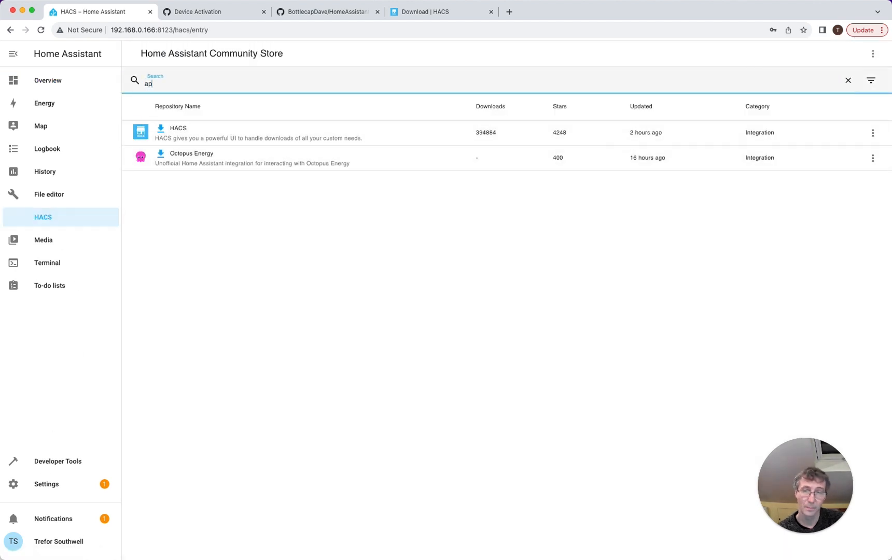
pyautogui.write('ex')
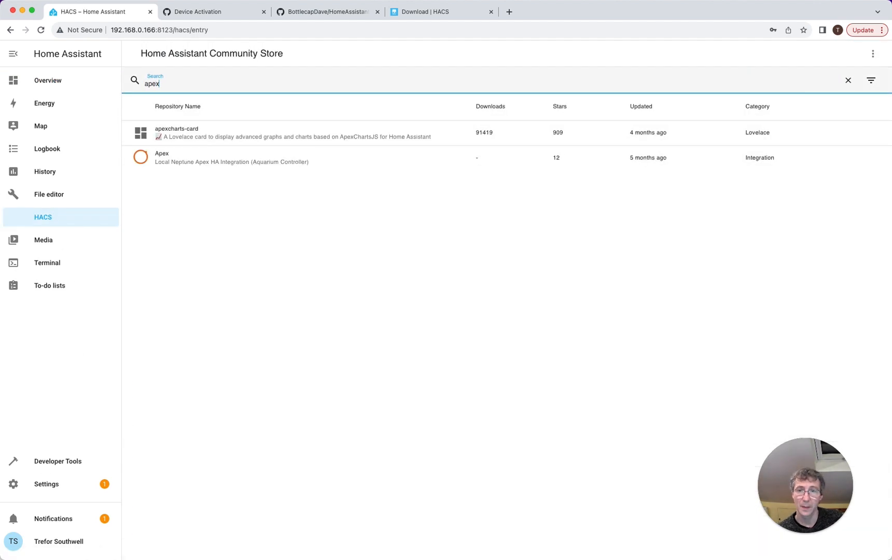
pyautogui.click(218, 134)
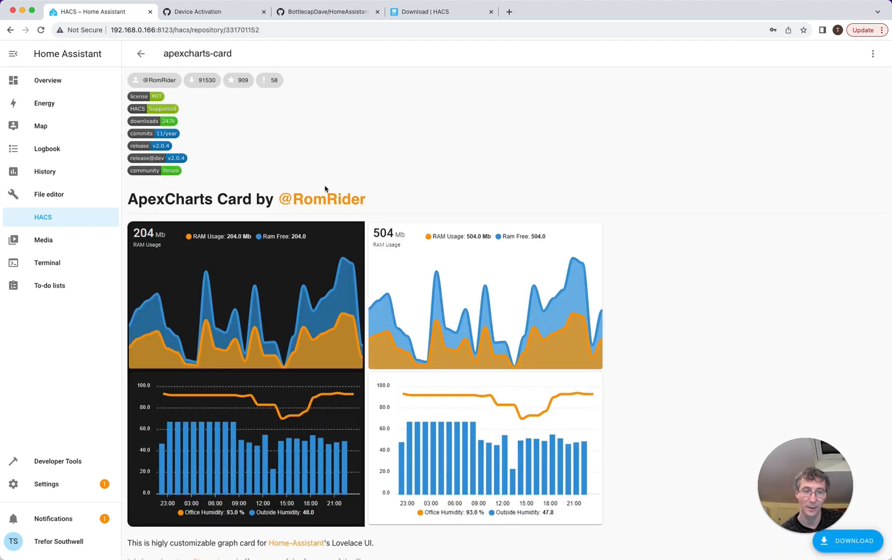
pyautogui.click(830, 547)
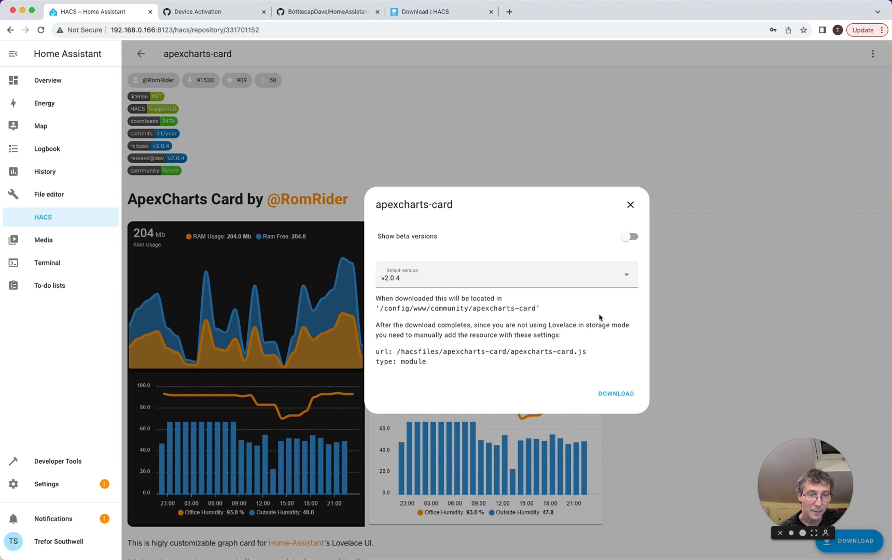
pyautogui.click(620, 398)
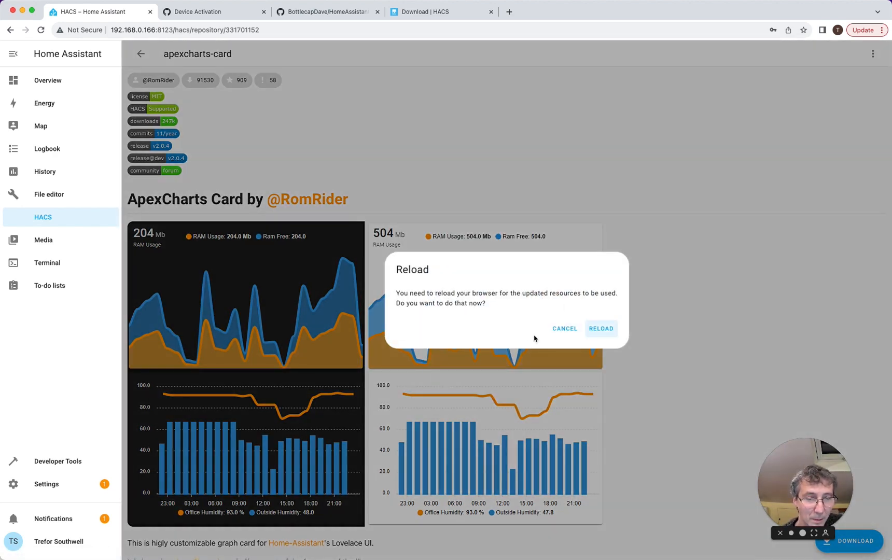
pyautogui.click(586, 329)
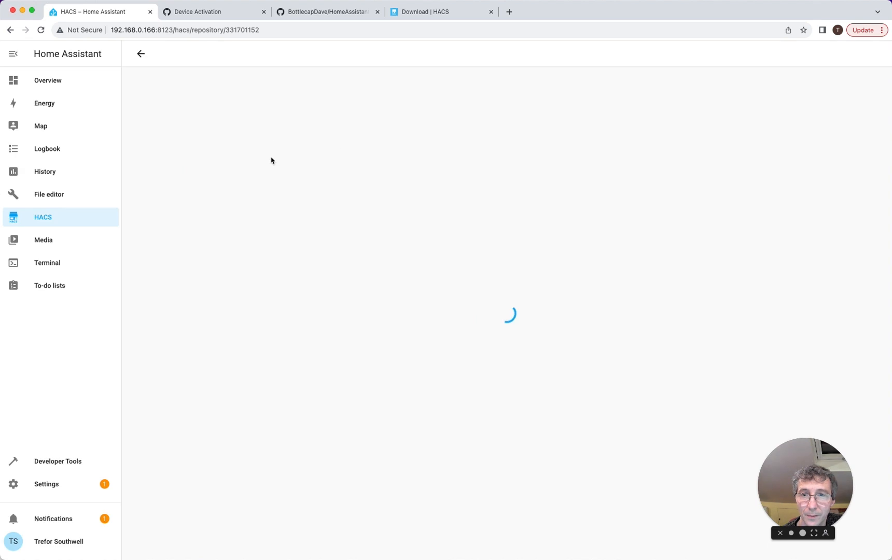
# - Search HACS for 'html', download Lovelace Html Card v1.0.0, and reload
pyautogui.click(141, 54)
pyautogui.doubleClick(144, 84)
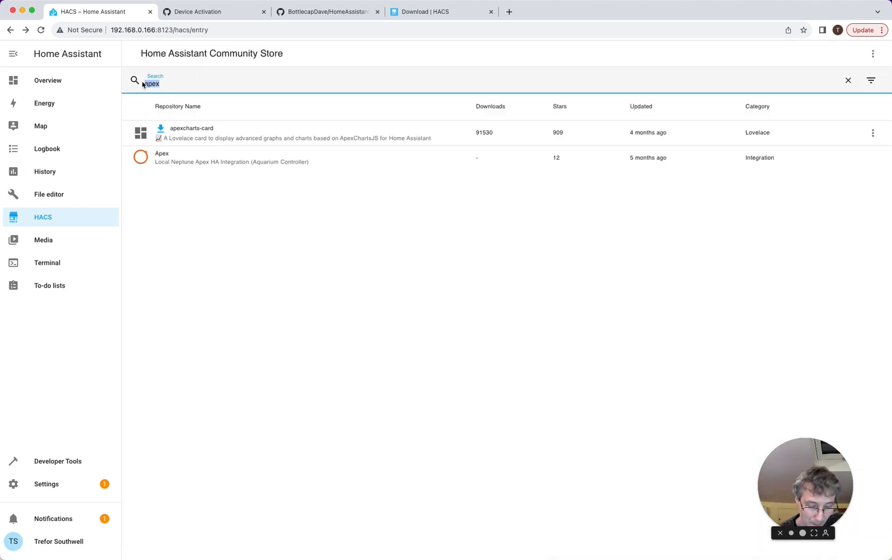
pyautogui.write('html')
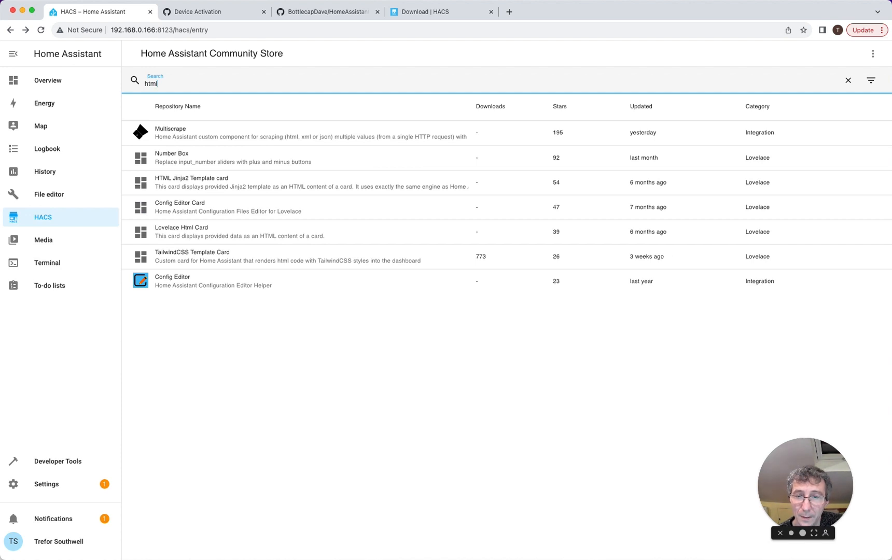
pyautogui.click(319, 237)
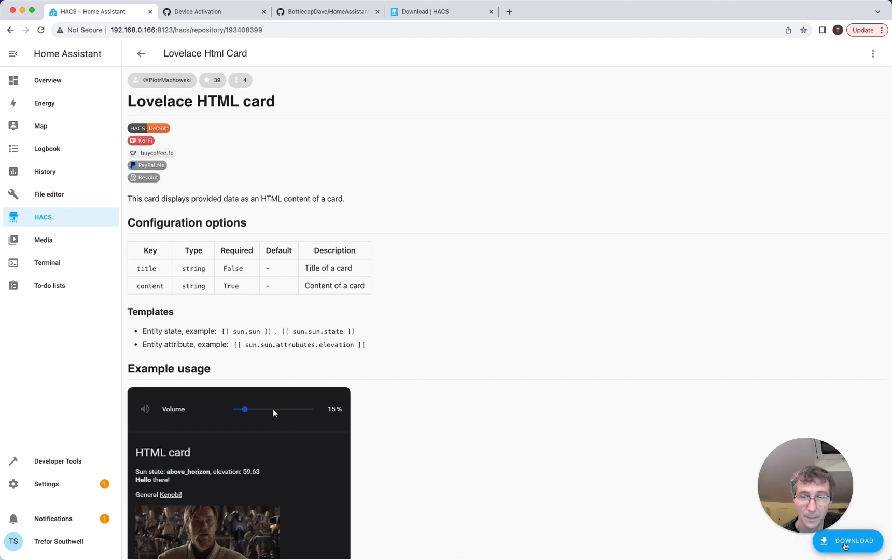
pyautogui.click(864, 542)
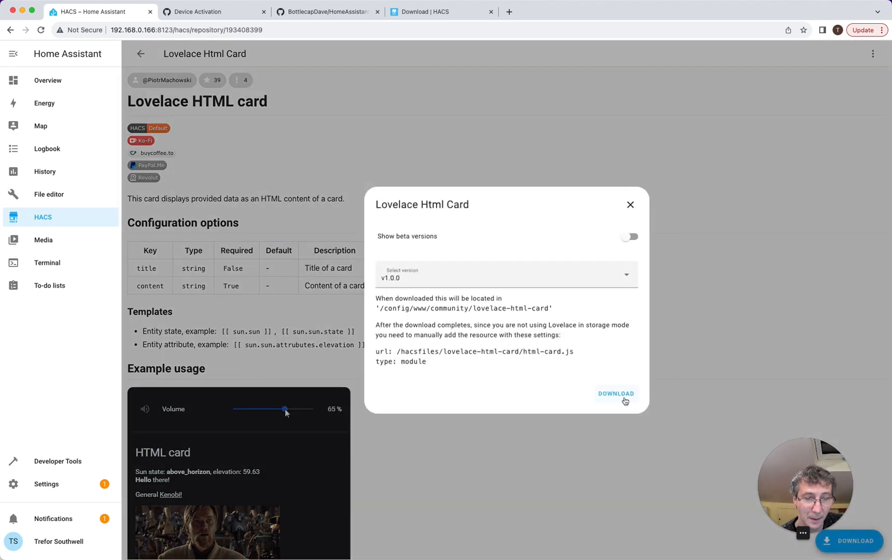
pyautogui.click(623, 397)
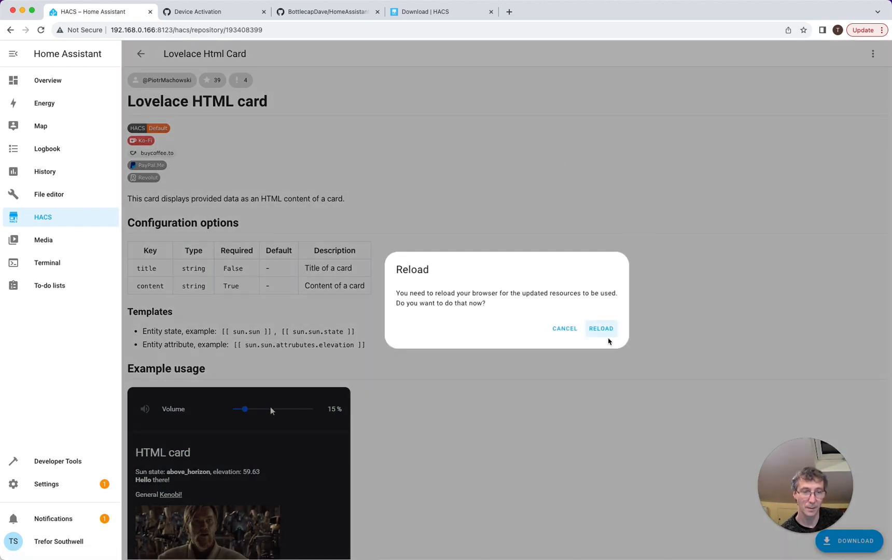
pyautogui.click(604, 330)
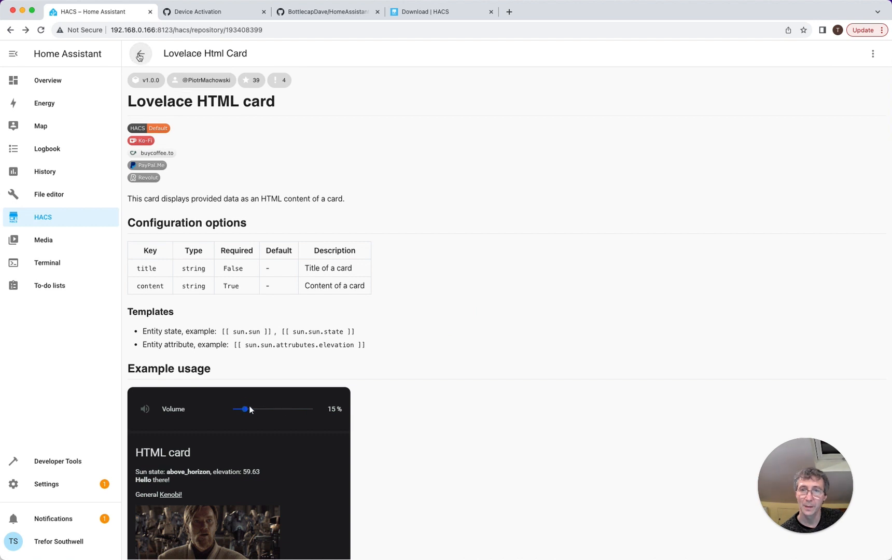
pyautogui.click(140, 55)
# - Search 'stack', download Vertical Stack In Card v0.4.4, reload, and return to Overview
pyautogui.doubleClick(179, 83)
pyautogui.write('t')
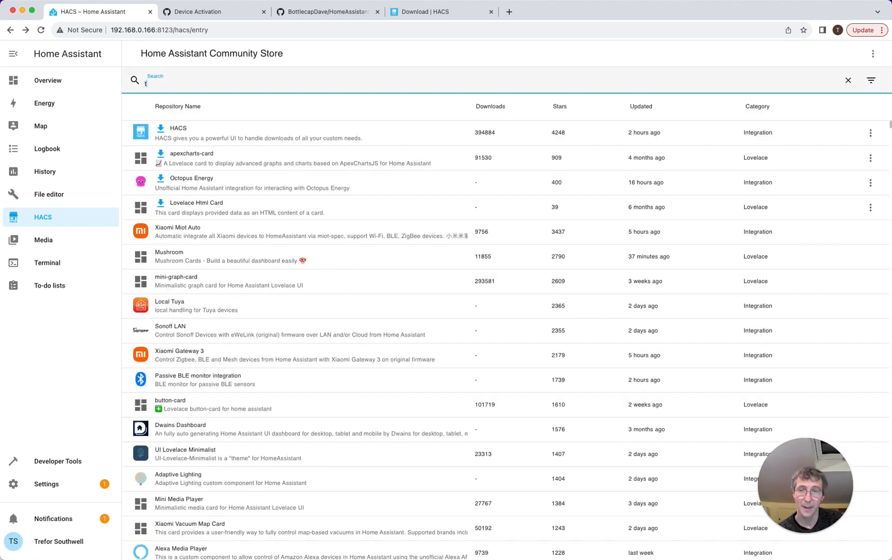
pyautogui.write('stack')
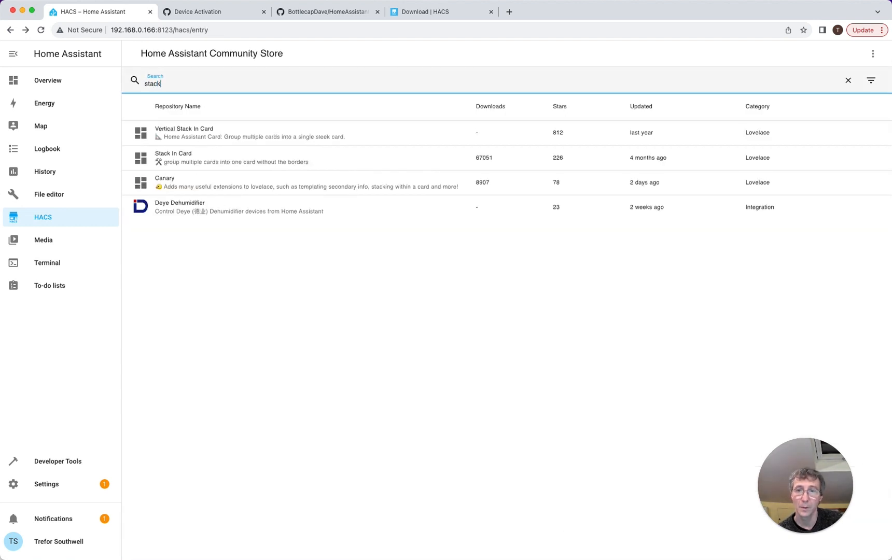
pyautogui.click(241, 138)
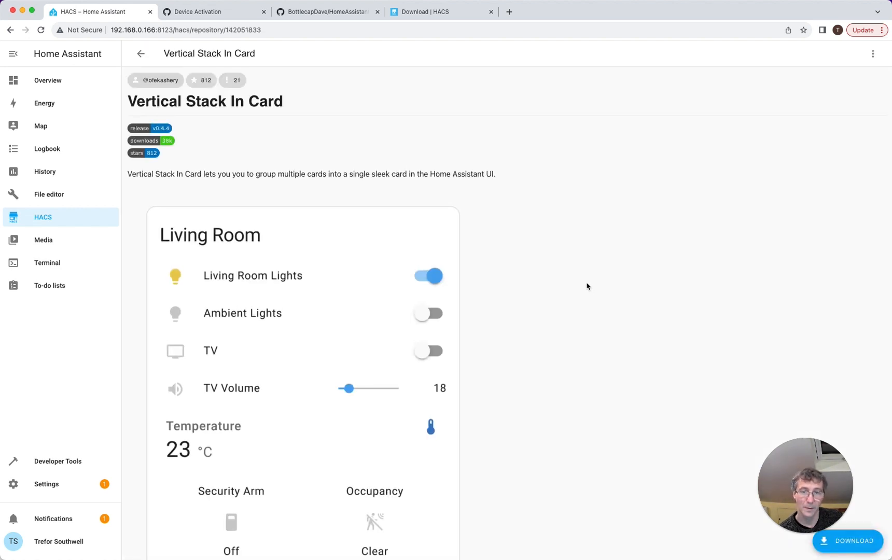
pyautogui.click(829, 539)
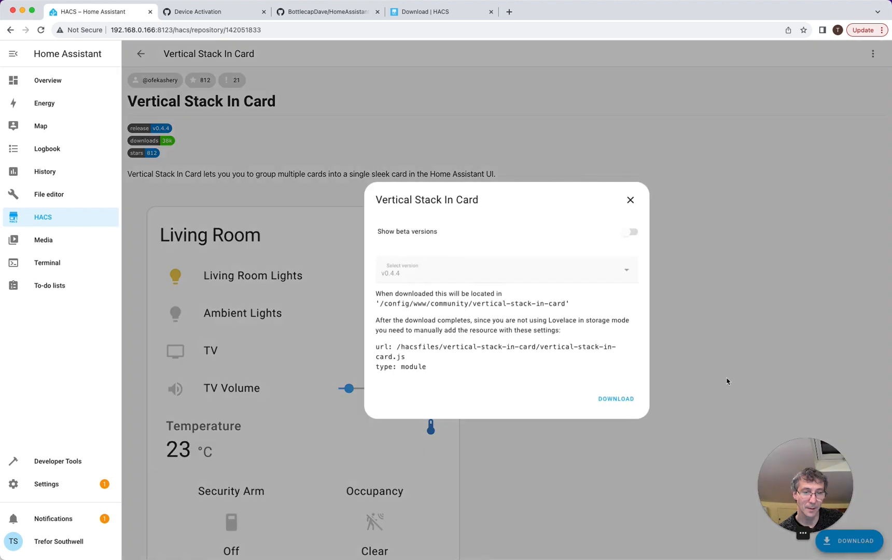
pyautogui.click(623, 401)
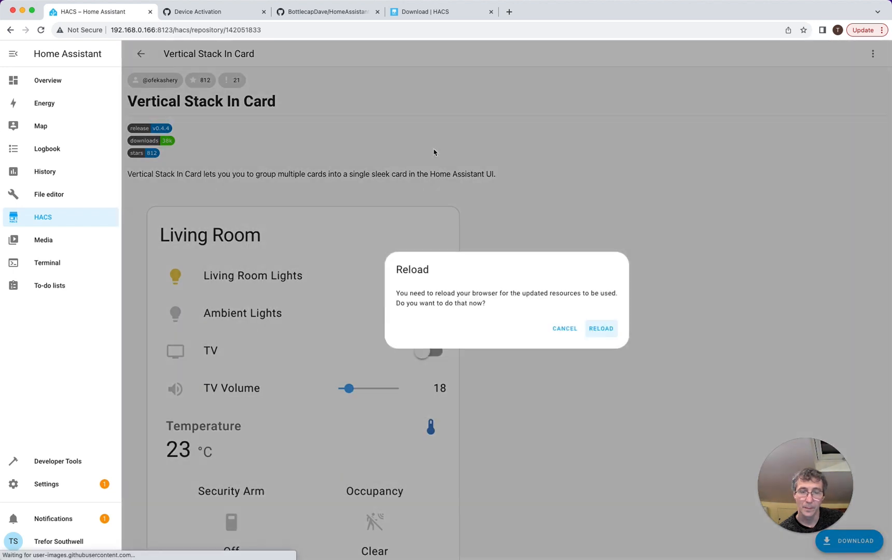
pyautogui.click(610, 335)
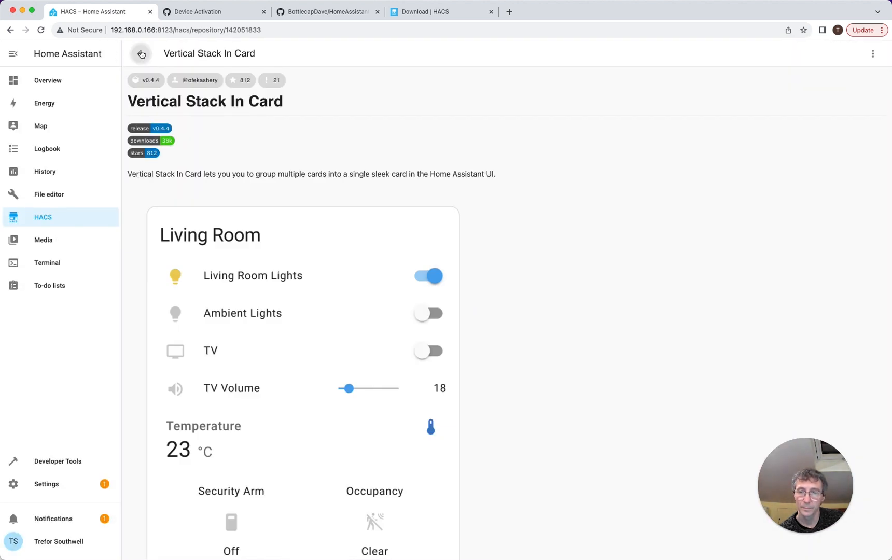
pyautogui.click(141, 53)
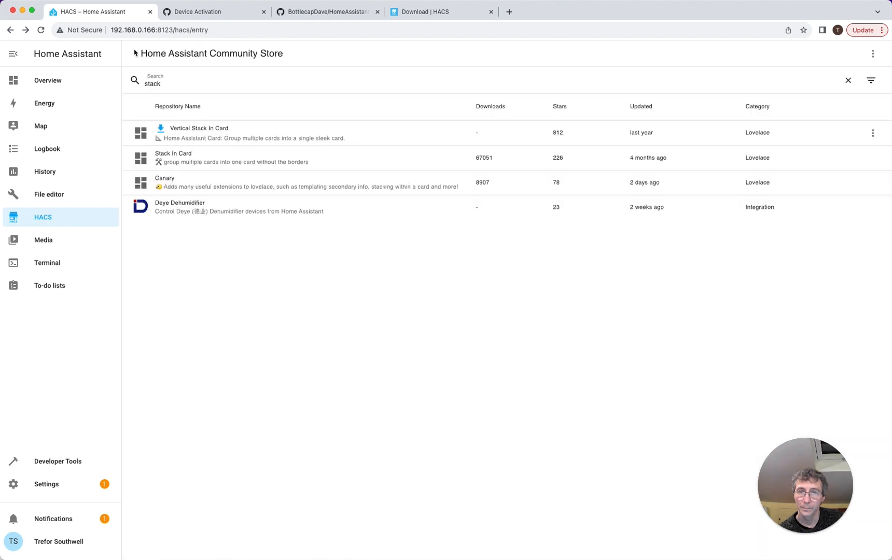
pyautogui.click(58, 86)
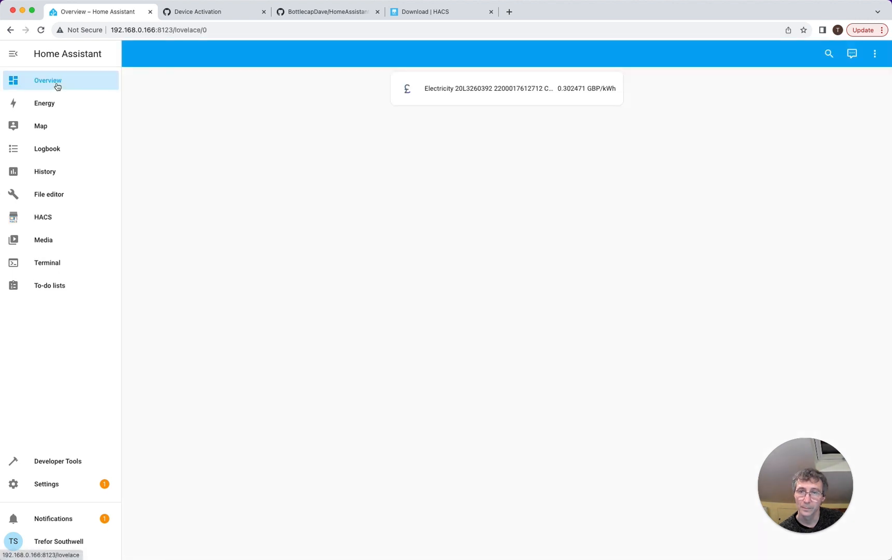
# - Search the Settings > Add-ons store for 'ewe' and clear the search when nothing matches
pyautogui.click(68, 484)
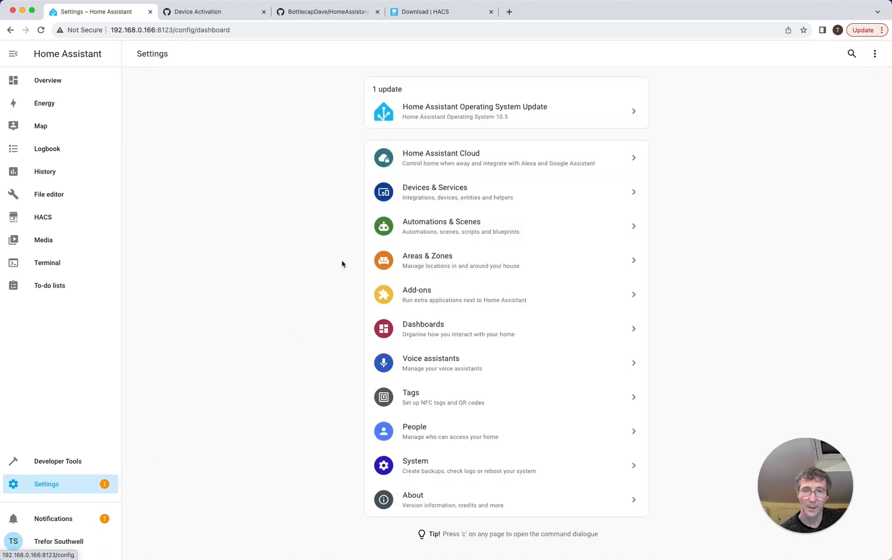
pyautogui.click(435, 196)
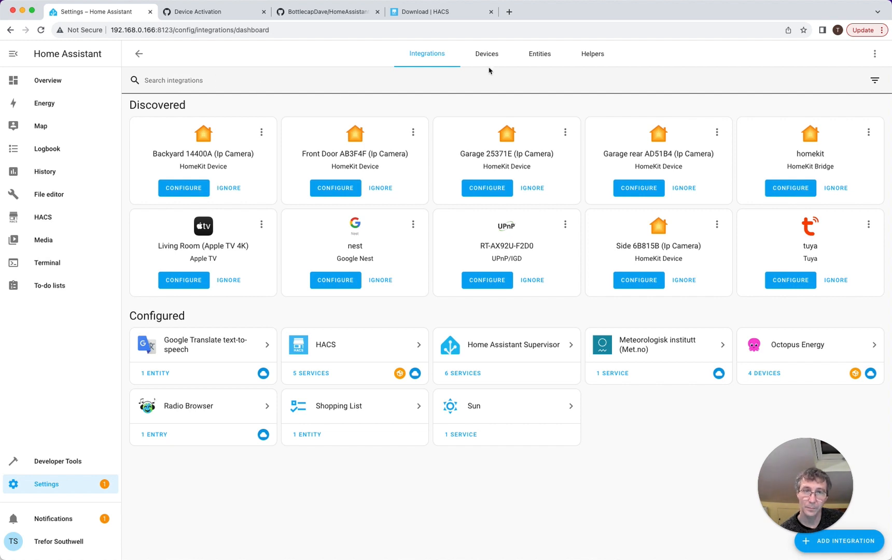
pyautogui.click(62, 485)
pyautogui.click(435, 300)
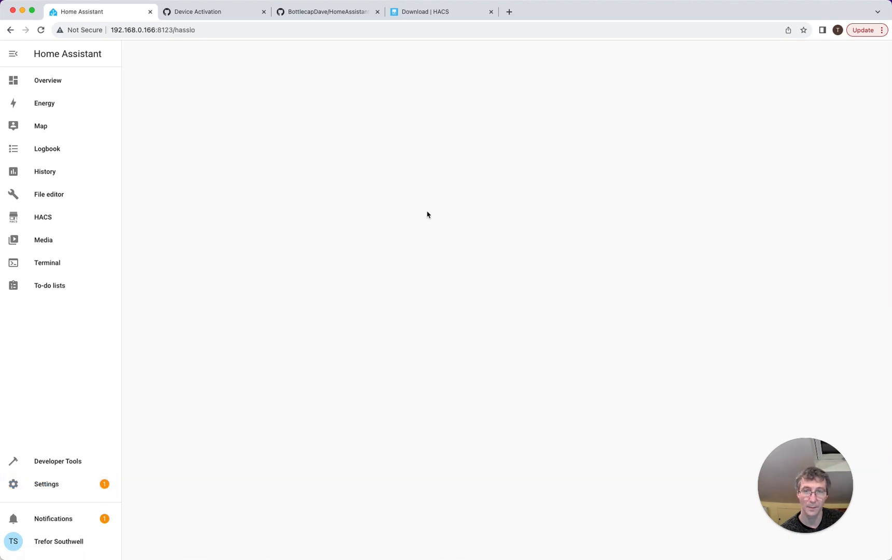
pyautogui.click(254, 80)
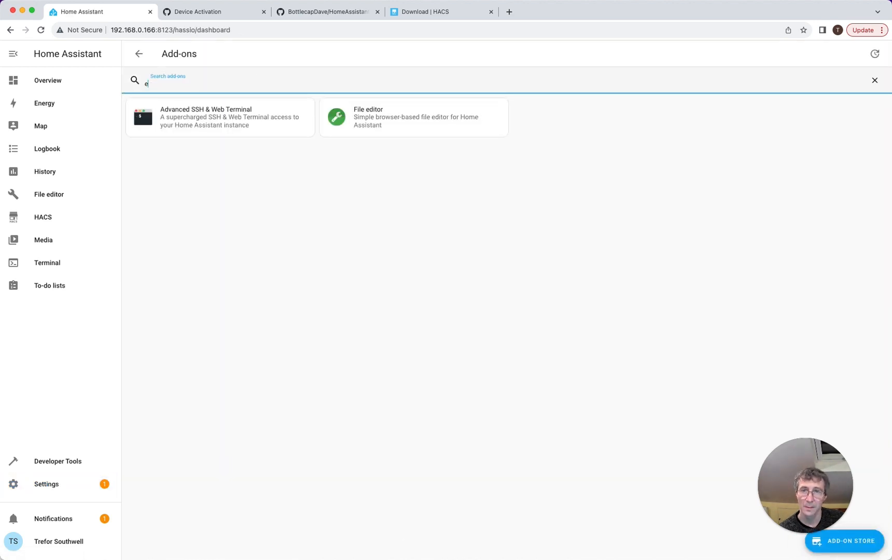
pyautogui.click(851, 544)
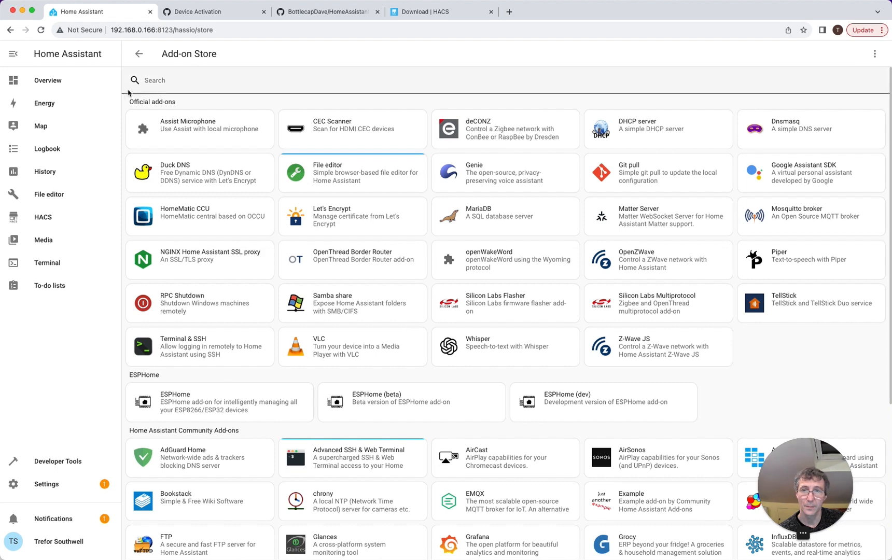
pyautogui.click(129, 92)
pyautogui.write('ewe')
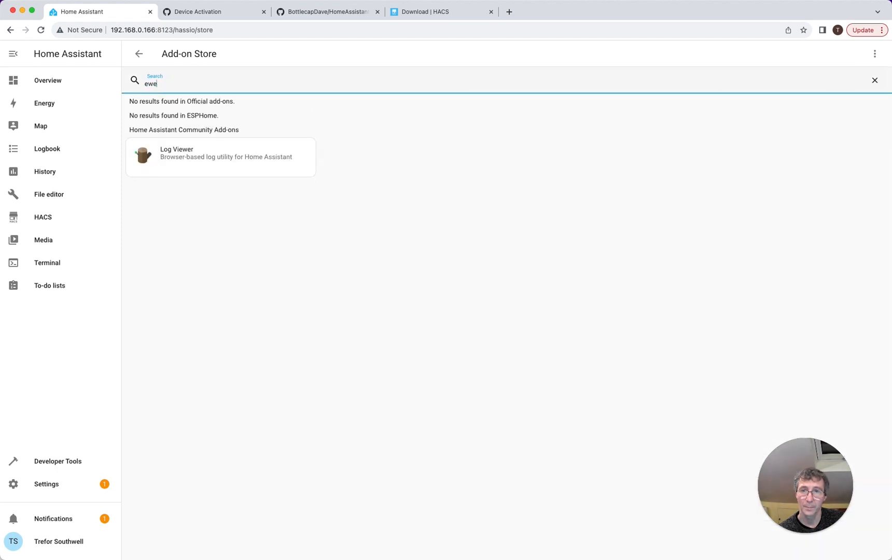
pyautogui.press('BackSpace')
pyautogui.press('BackSpace')
pyautogui.press('BackSpace')
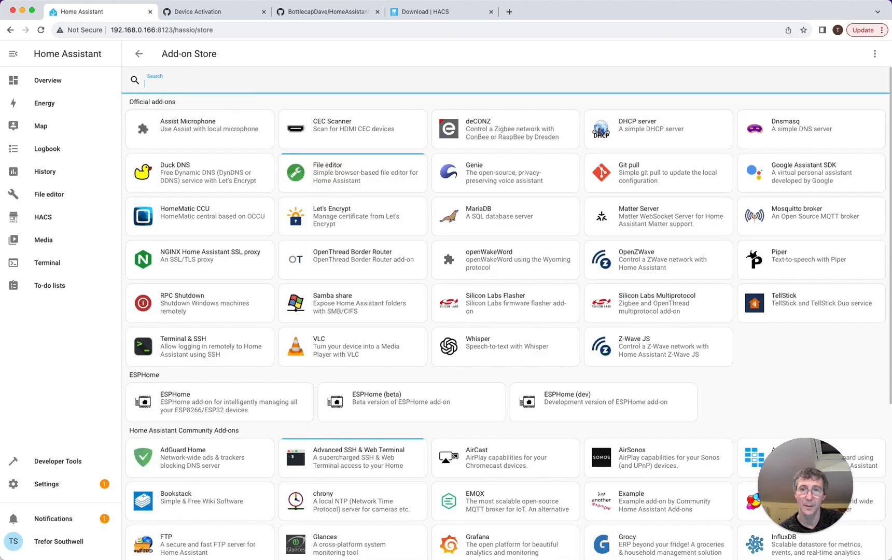
# - Search the HACS community store for 'ewe' instead
pyautogui.click(55, 217)
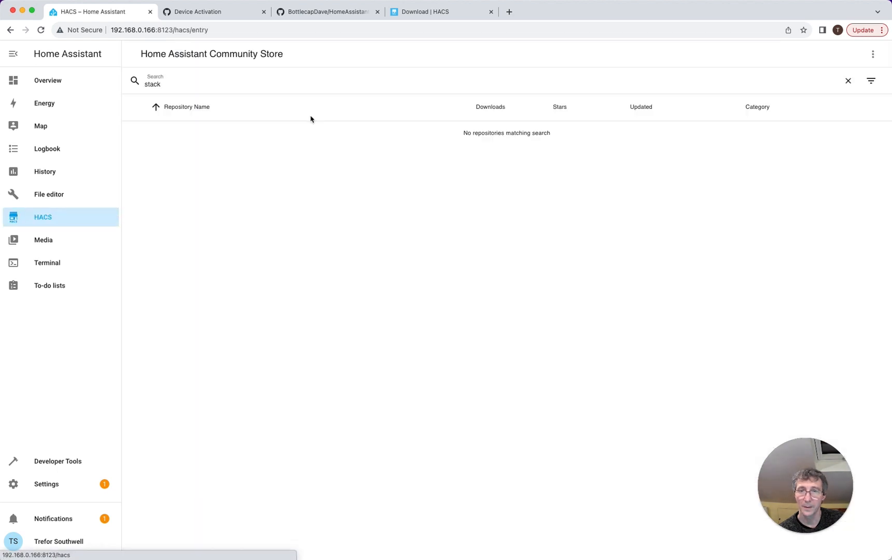
pyautogui.click(161, 85)
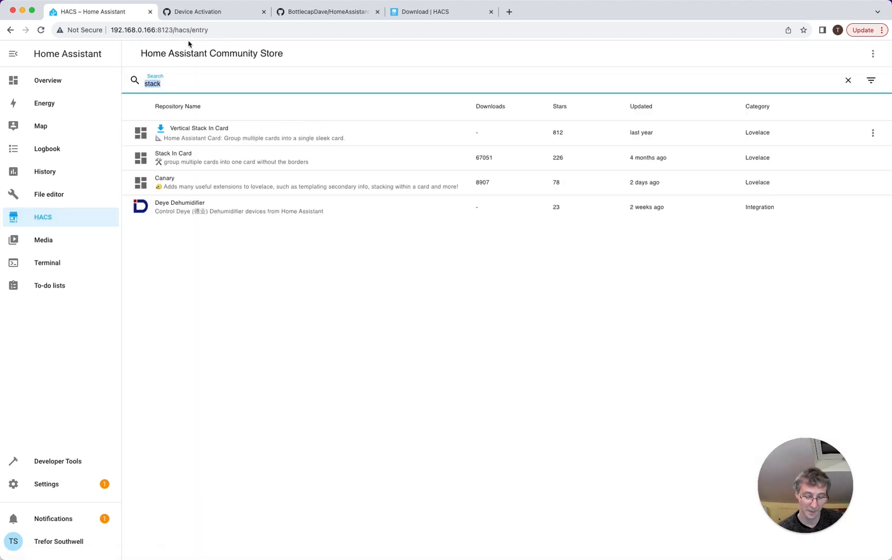
pyautogui.write('ewe')
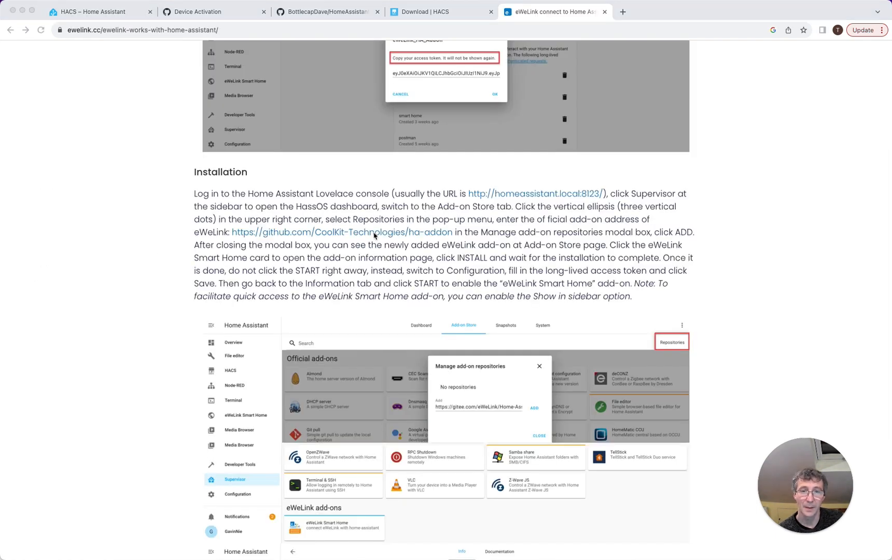
# - Copy the github.com/CoolKit-Technologies/ha-addon link from the eWeLink page and return to Home Assistant
pyautogui.click(456, 271)
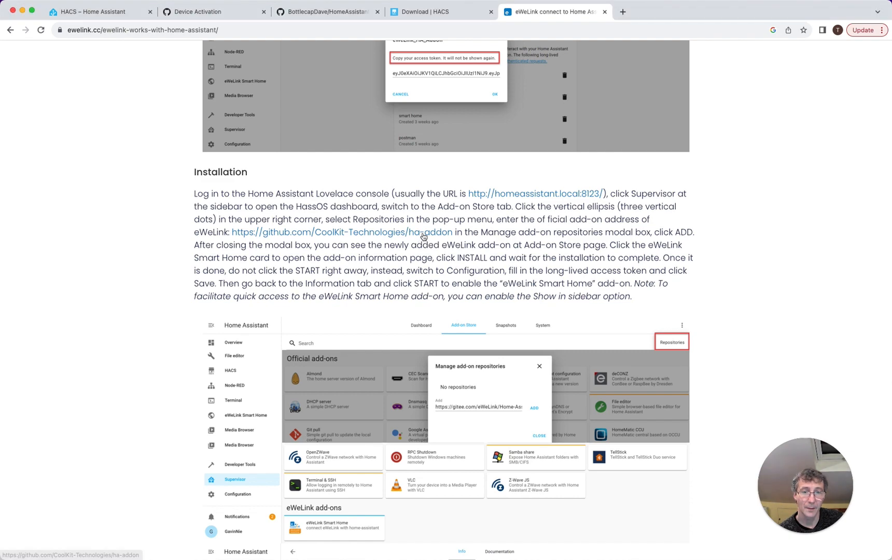
pyautogui.rightClick(424, 233)
pyautogui.press('super+c')
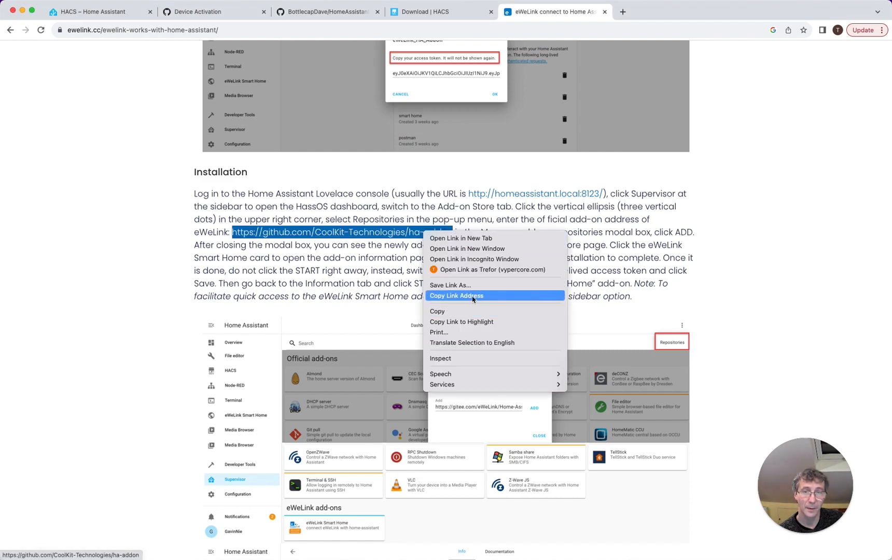
pyautogui.click(457, 295)
pyautogui.click(97, 12)
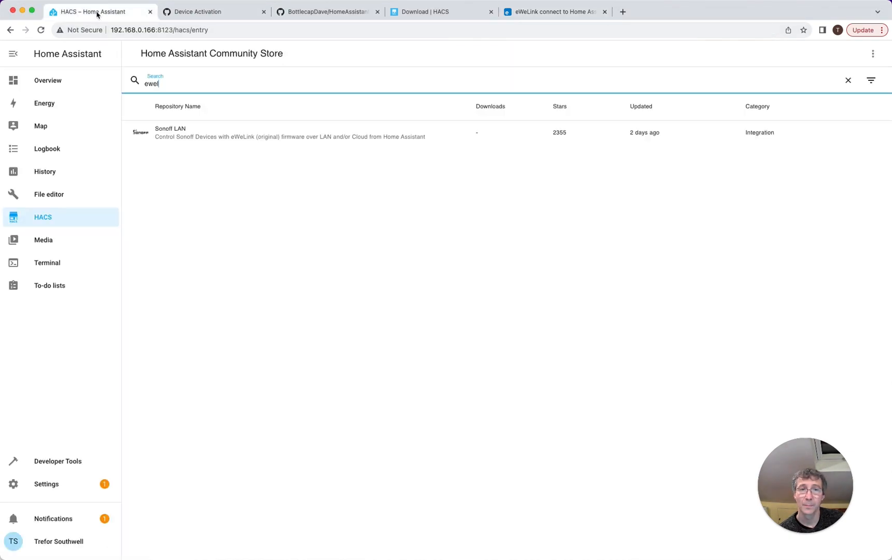
# - Add the pasted ha-addon repository URL to the Add-on Store, reload, and open eWeLink Smart Home 1.4.3
pyautogui.click(49, 488)
pyautogui.click(426, 298)
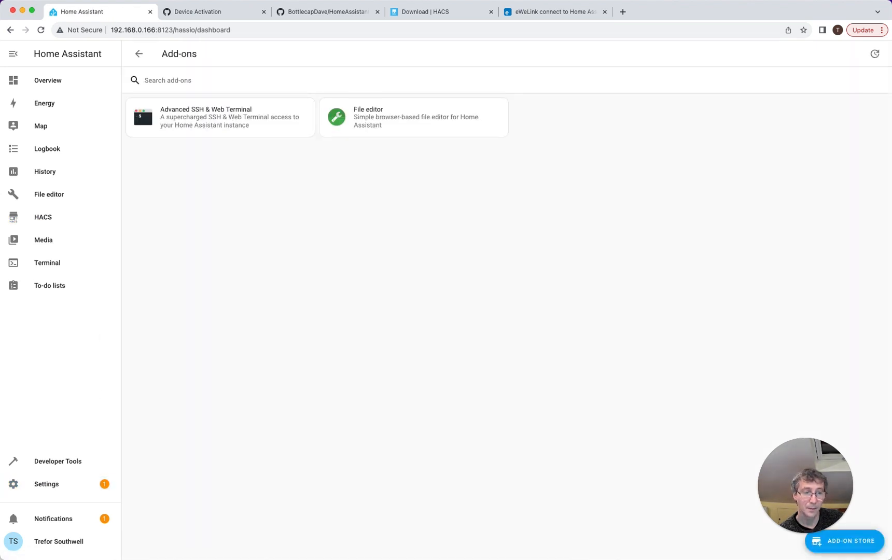
pyautogui.click(835, 542)
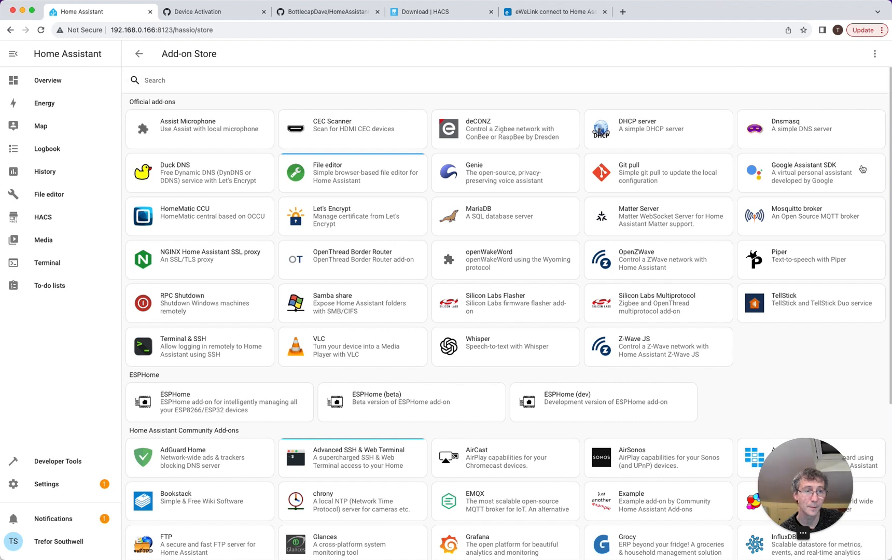
pyautogui.click(876, 53)
pyautogui.click(789, 102)
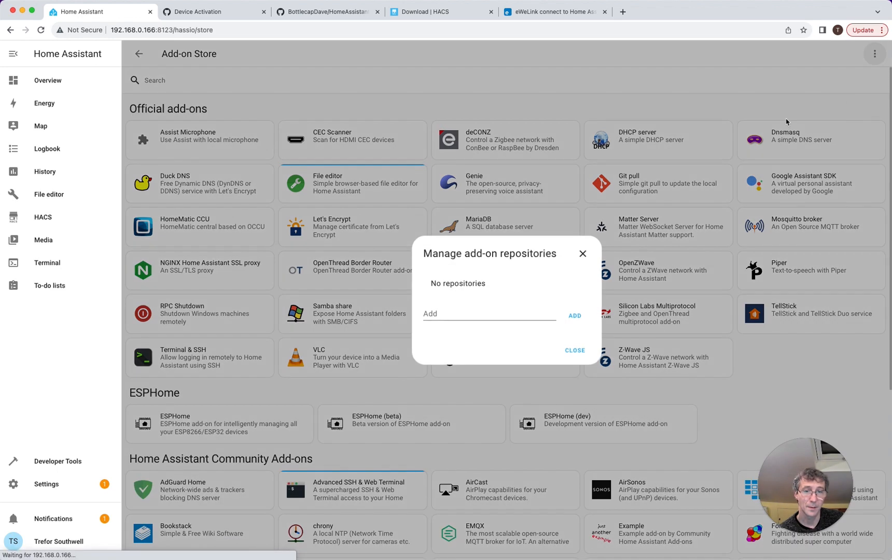
pyautogui.press('super+v')
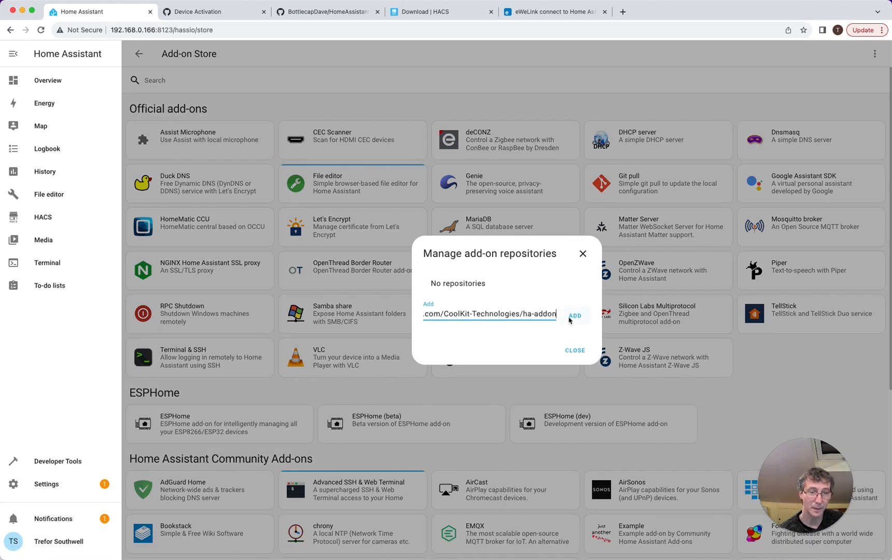
pyautogui.press('Return')
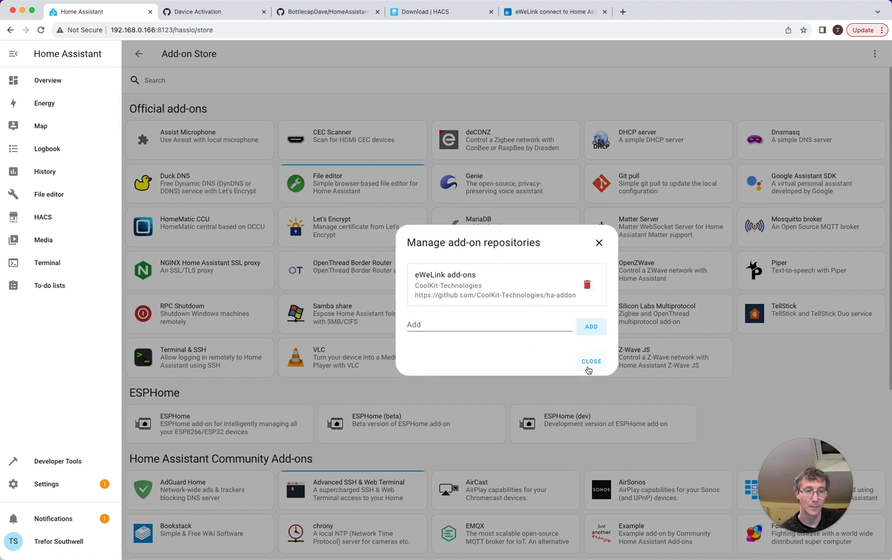
pyautogui.click(590, 362)
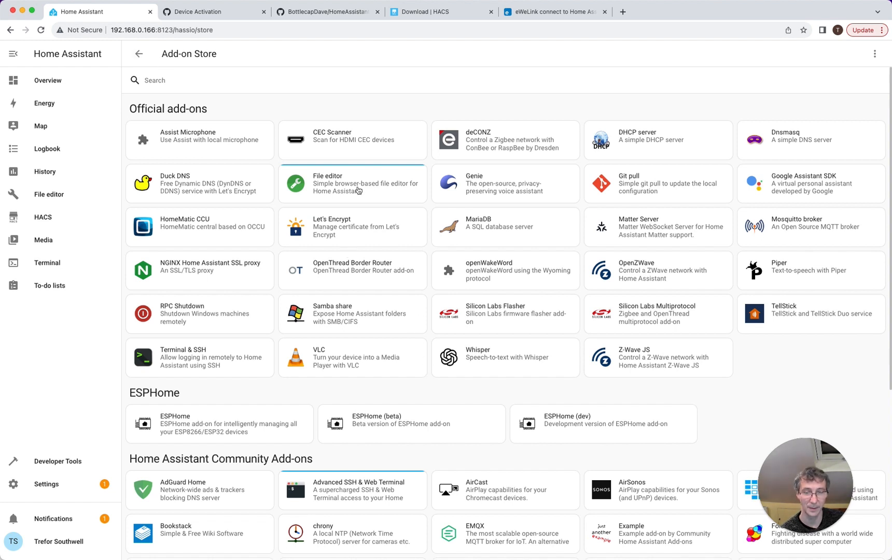
pyautogui.click(41, 30)
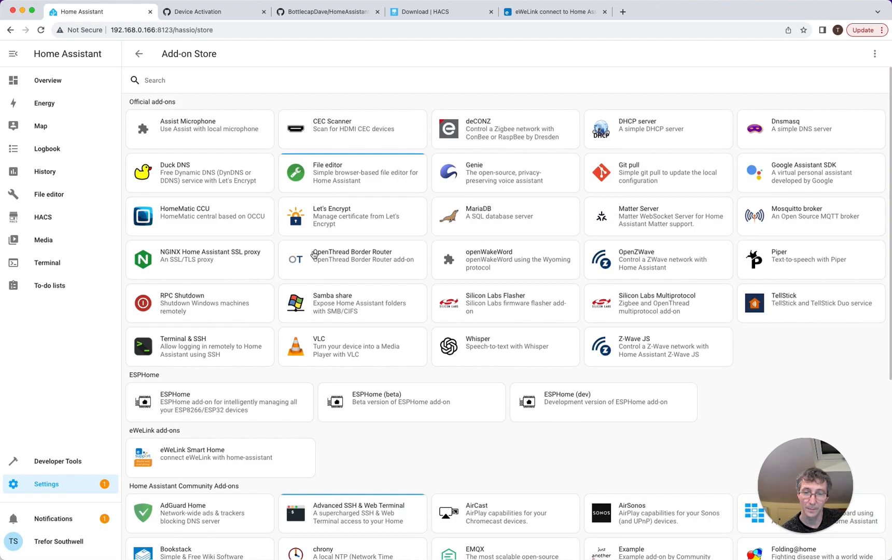
pyautogui.click(207, 460)
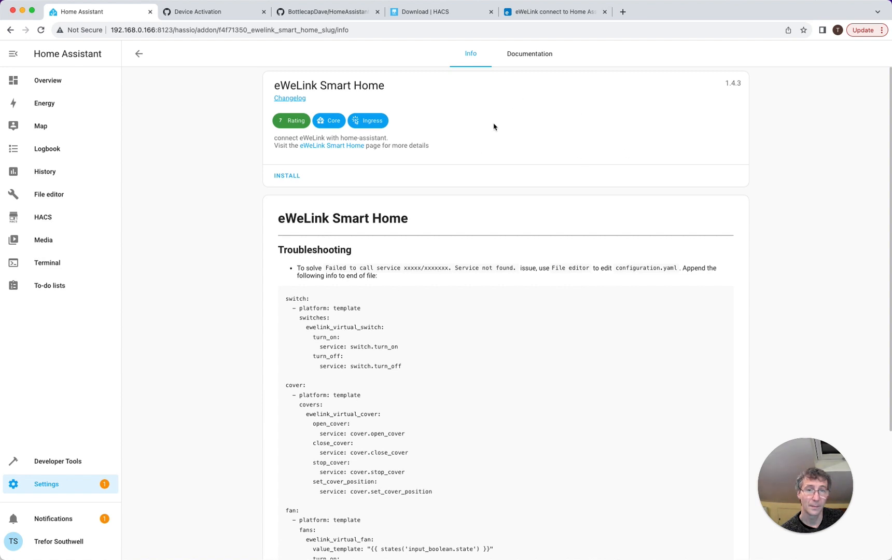
# - Install the eWeLink Smart Home add-on and return to Settings
pyautogui.click(298, 178)
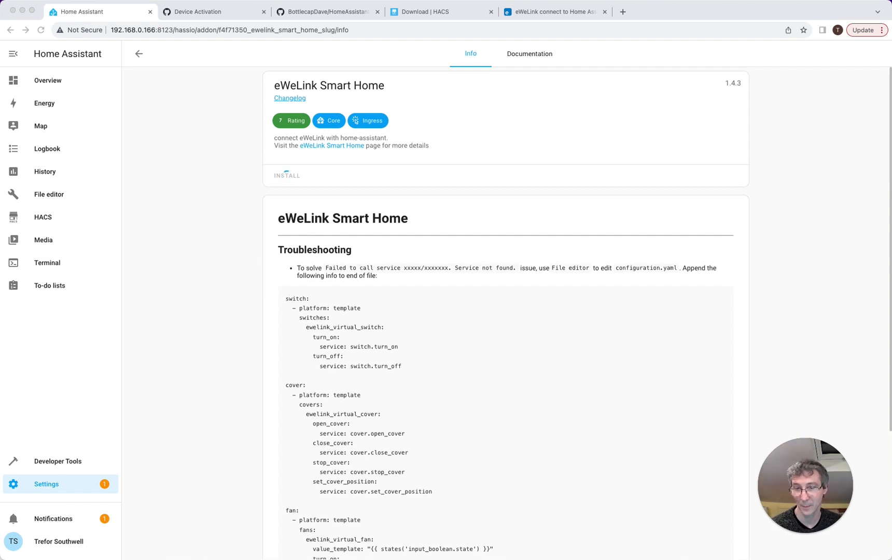
pyautogui.click(52, 490)
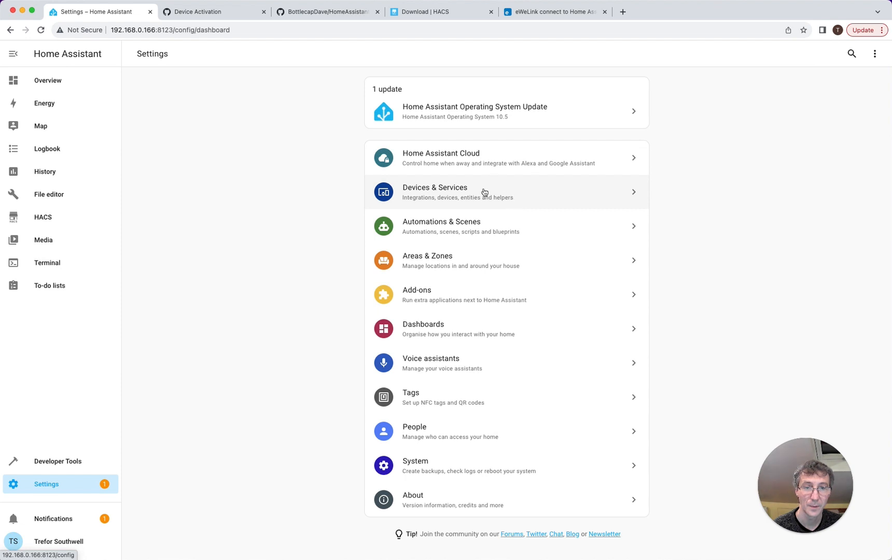
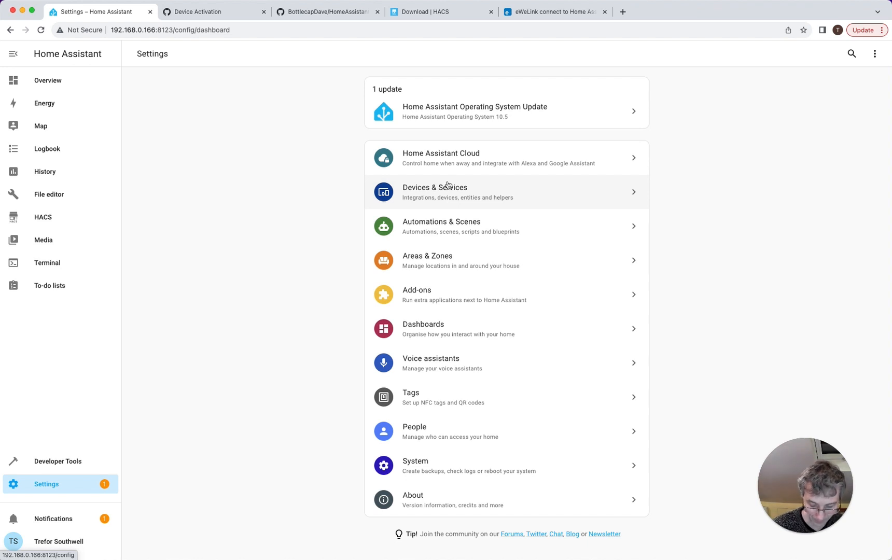
# - Open the installed eWeLink Smart Home add-on's details and check its network port settings
pyautogui.click(448, 186)
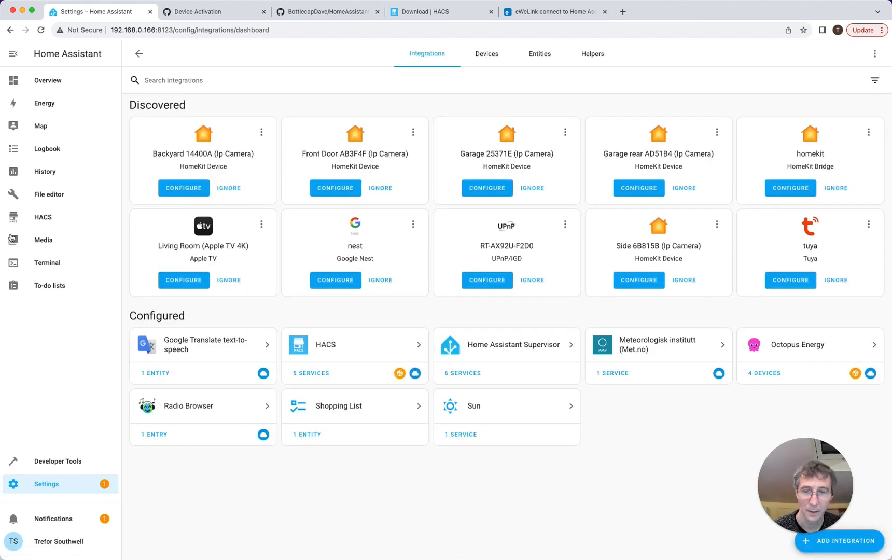
pyautogui.click(49, 478)
pyautogui.click(449, 300)
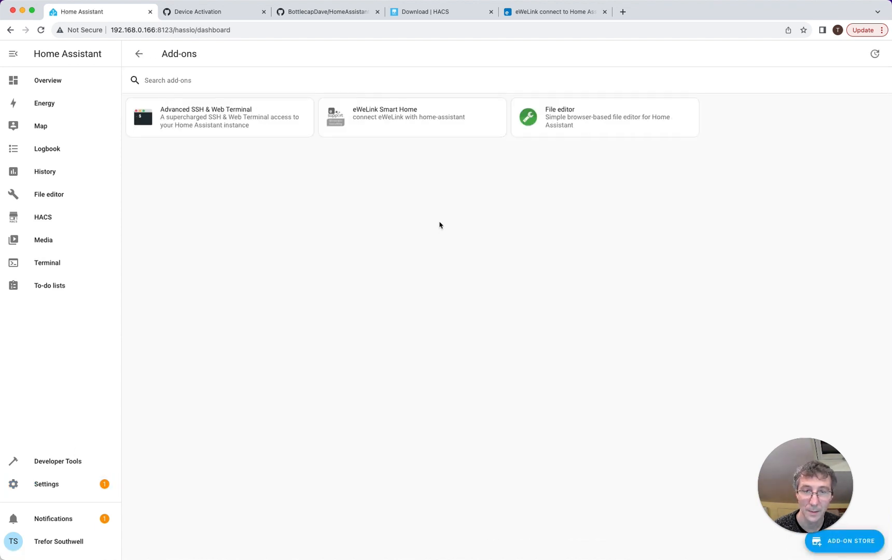
pyautogui.click(411, 109)
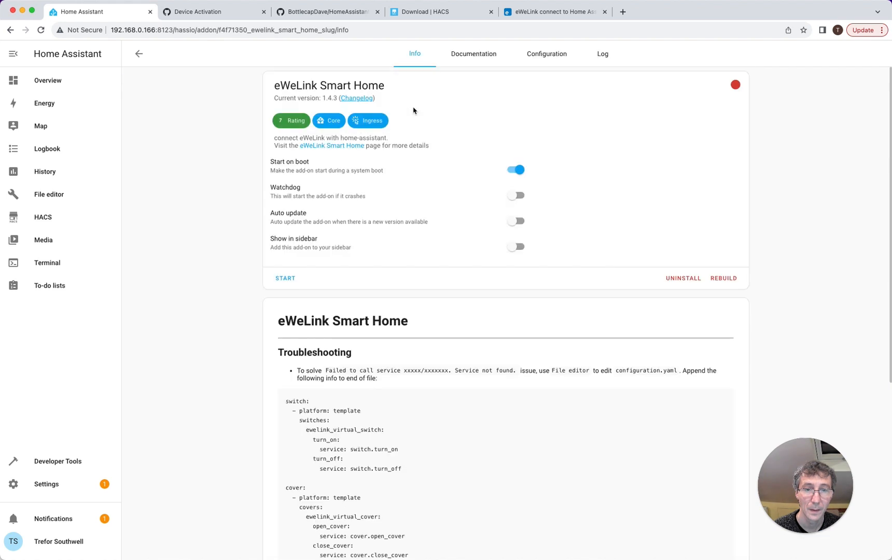
pyautogui.click(541, 60)
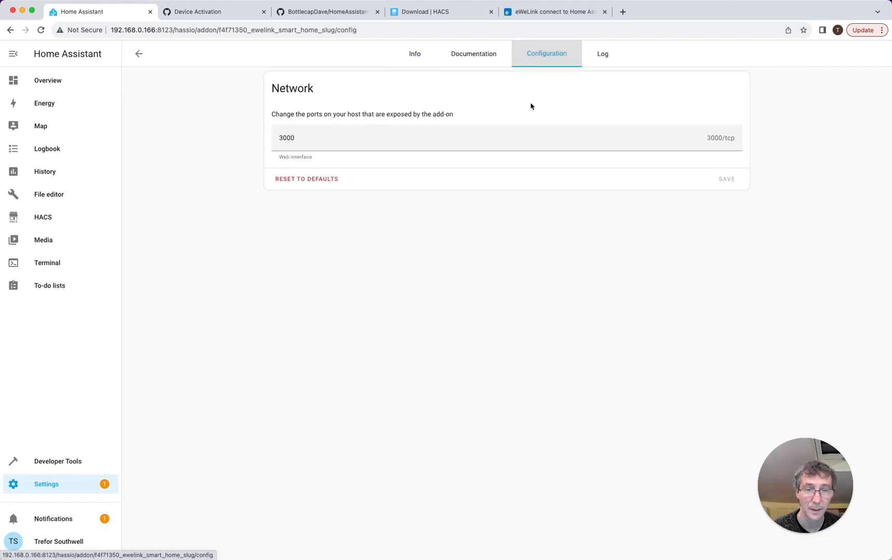
pyautogui.click(414, 55)
# - Start the eWeLink Smart Home add-on, show it in the sidebar, and open its web interface
pyautogui.click(285, 282)
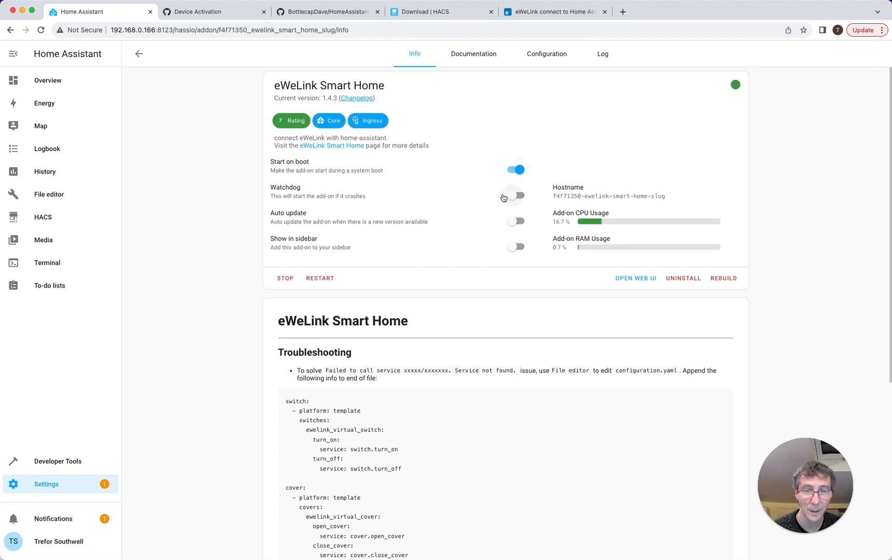
pyautogui.click(515, 247)
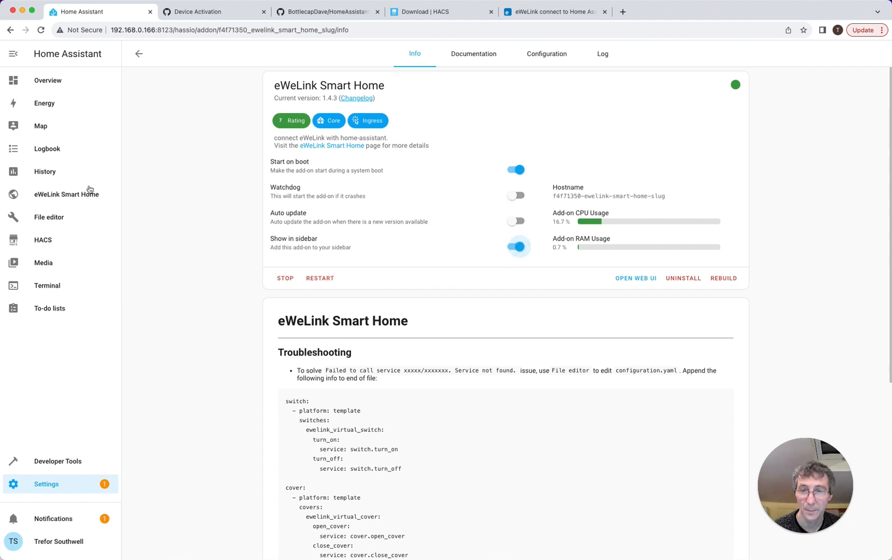
pyautogui.click(67, 194)
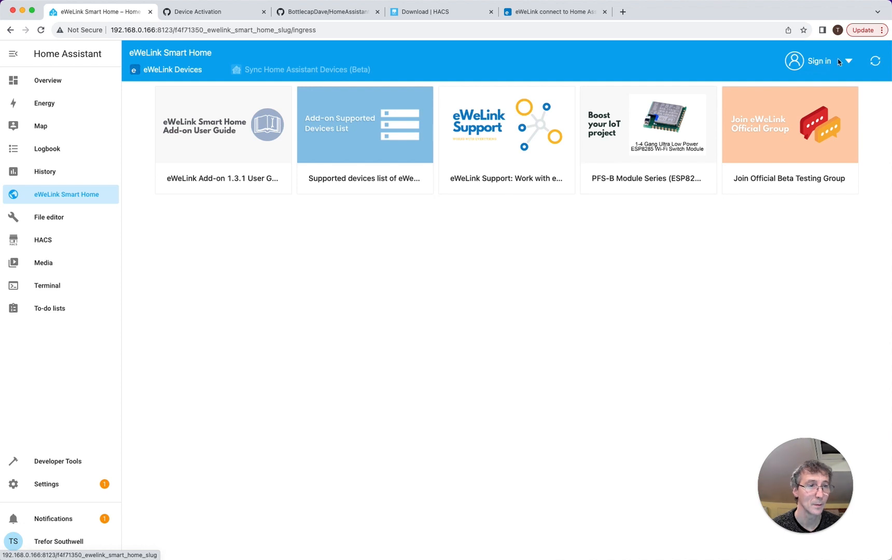
# - Sign in to the eWeLink account so sensors, lights and switches appear, then go to Developer Tools
pyautogui.click(821, 62)
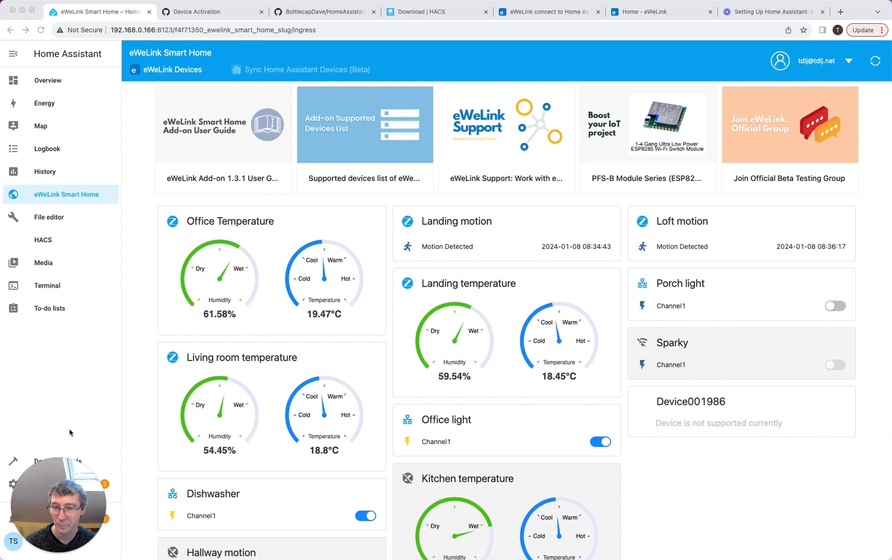
pyautogui.moveTo(60, 477); pyautogui.dragTo(97, 479)
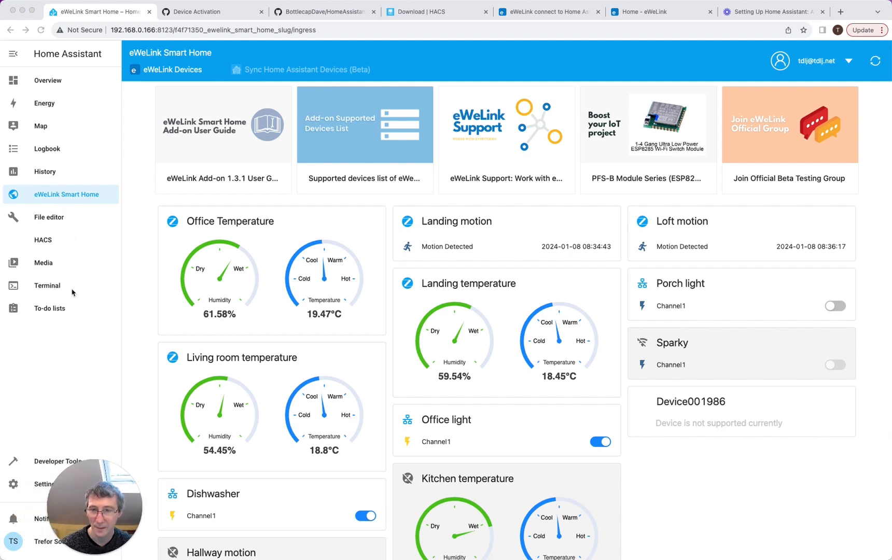
pyautogui.click(38, 462)
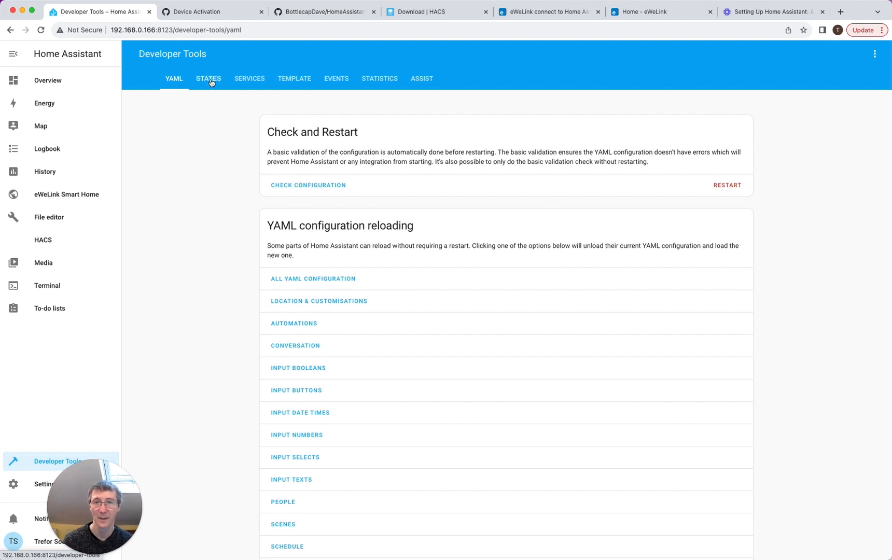
# - Filter the entity states for 'hal' and load the Hallway motion sensor into Set State
pyautogui.click(208, 79)
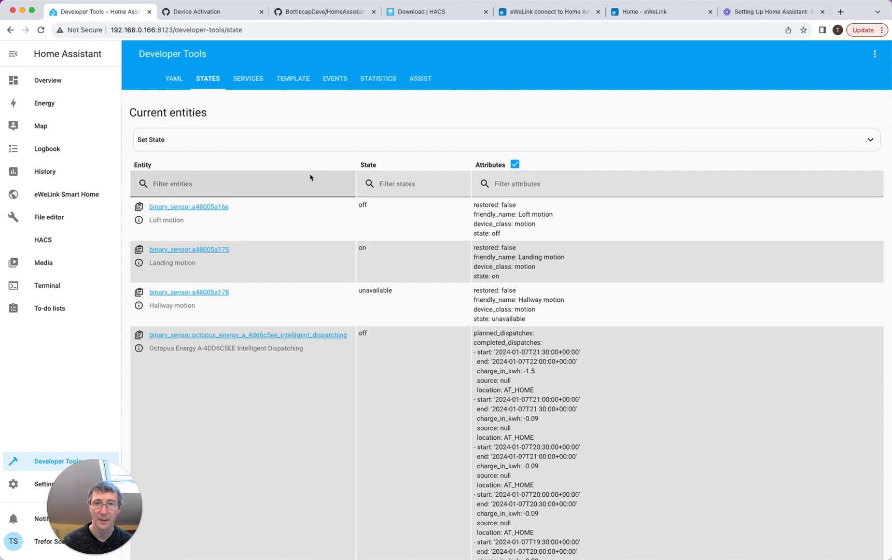
pyautogui.scroll(-5, 289, 252)
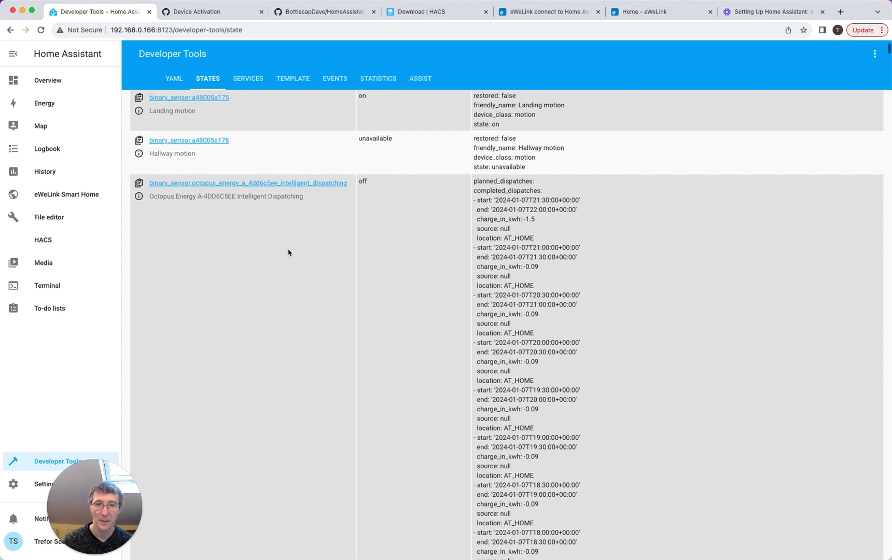
pyautogui.scroll(5, 289, 251)
pyautogui.click(188, 181)
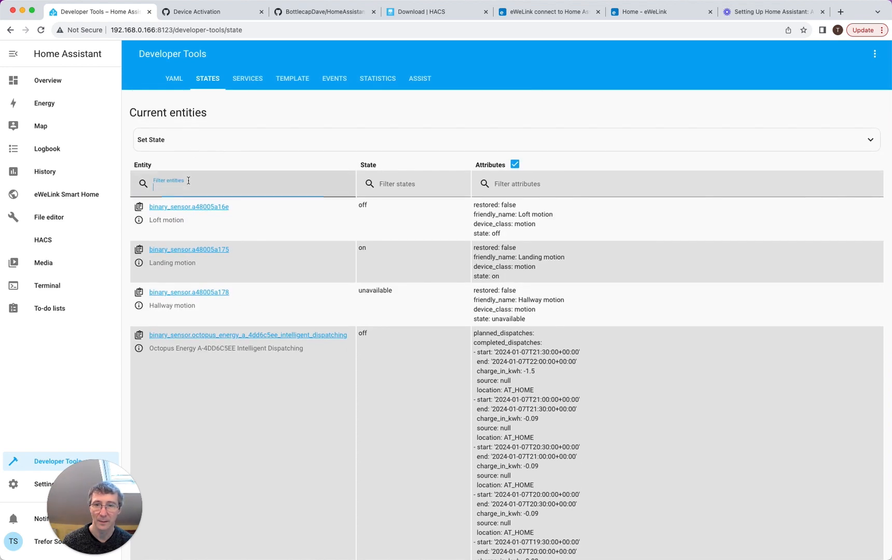
pyautogui.write('gara')
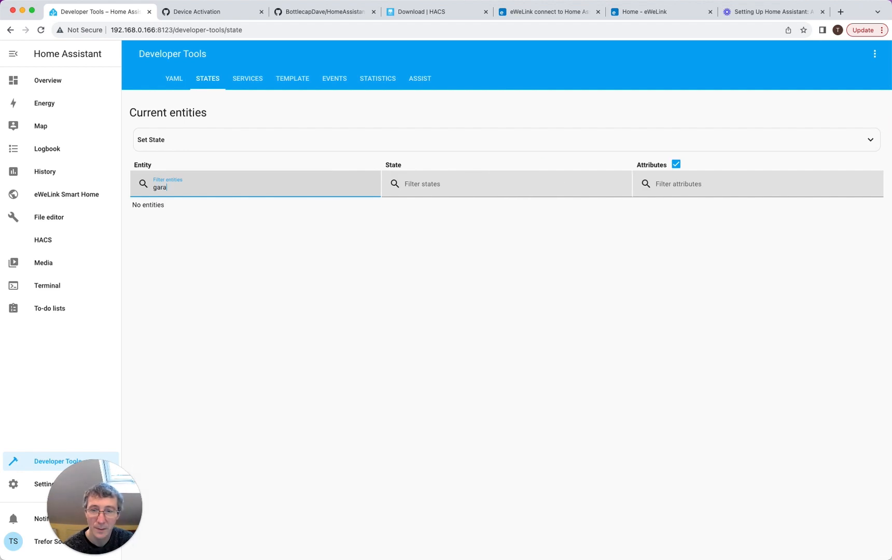
pyautogui.press('BackSpace')
pyautogui.press('BackSpace')
pyautogui.press('BackSpace')
pyautogui.press('BackSpace')
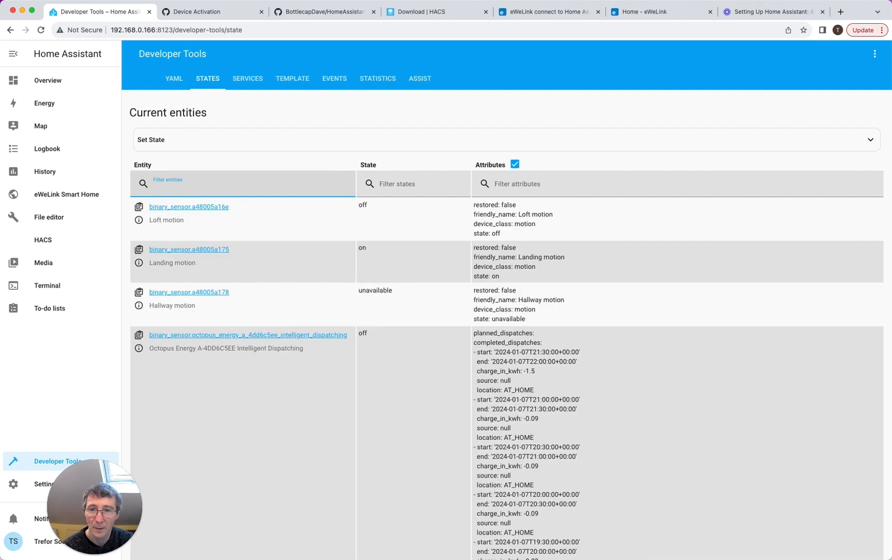
pyautogui.write('hall')
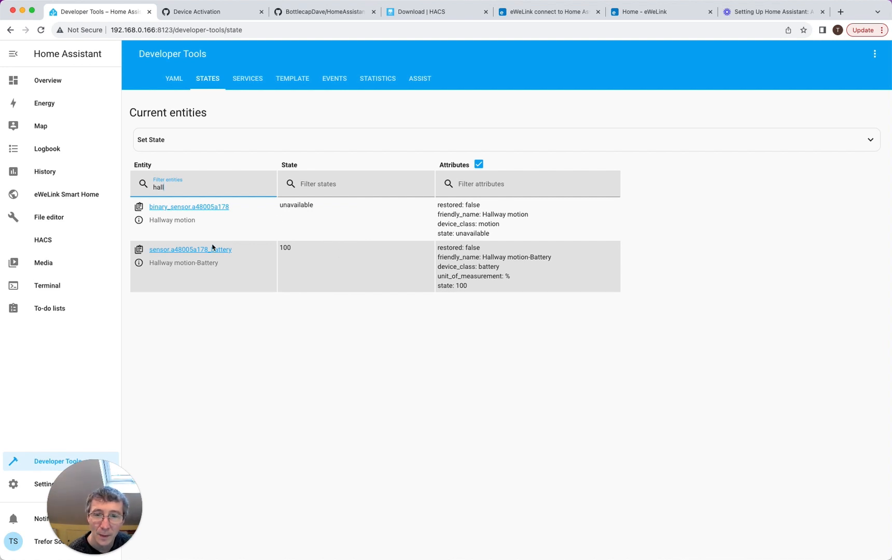
pyautogui.click(218, 206)
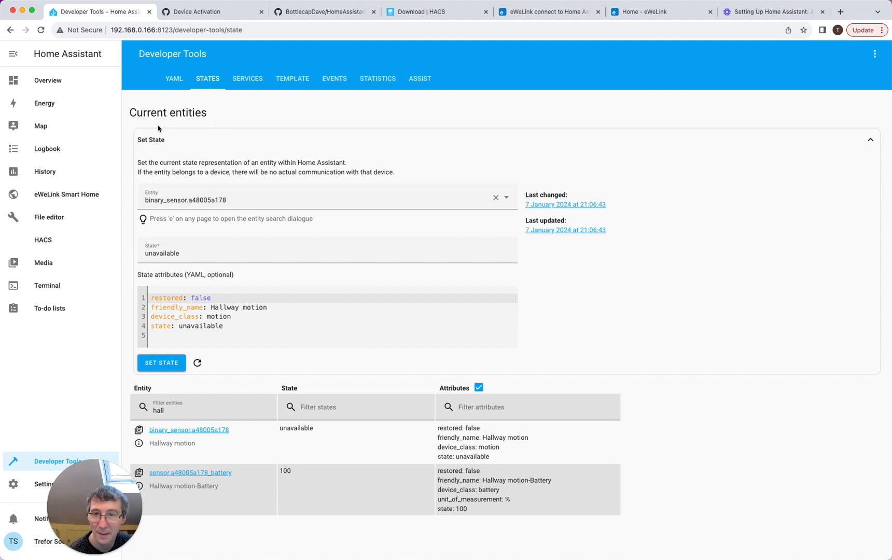
pyautogui.click(31, 492)
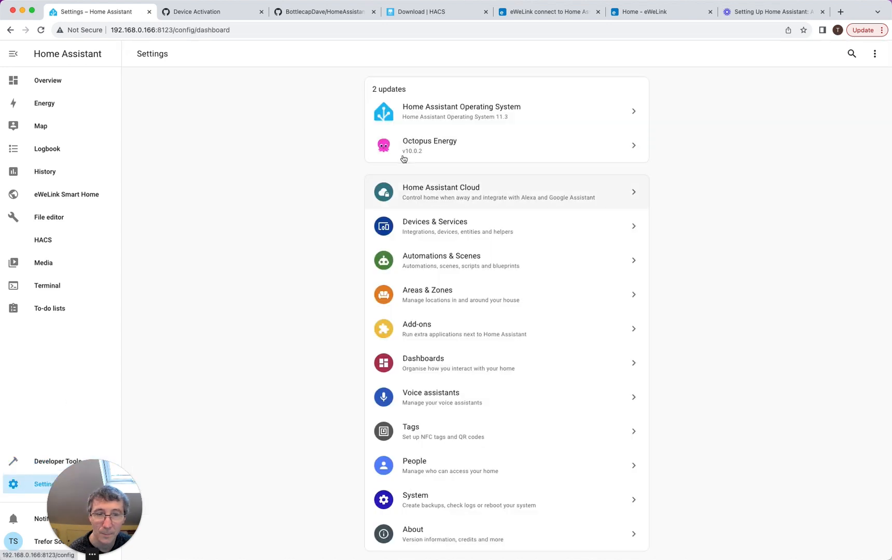
# - Open the Gas Meter device from the Octopus Energy integration's devices
pyautogui.click(439, 226)
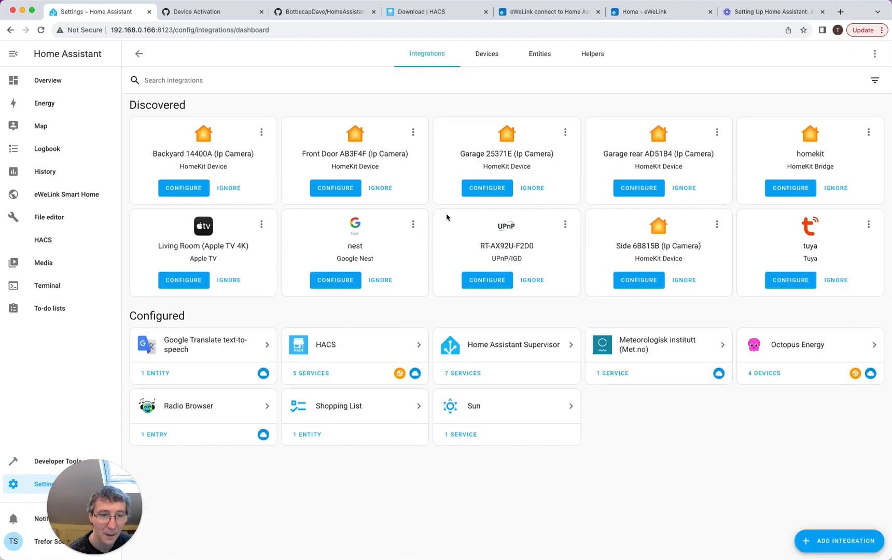
pyautogui.click(794, 343)
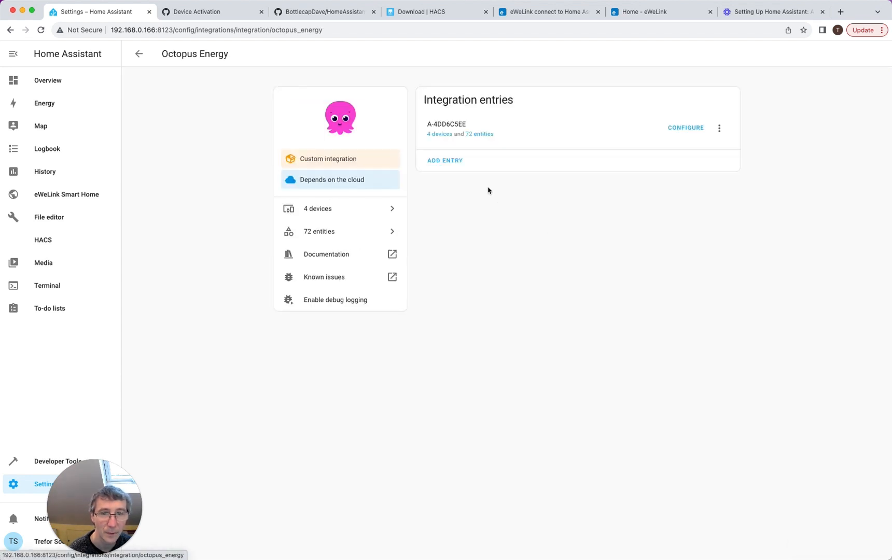
pyautogui.click(437, 135)
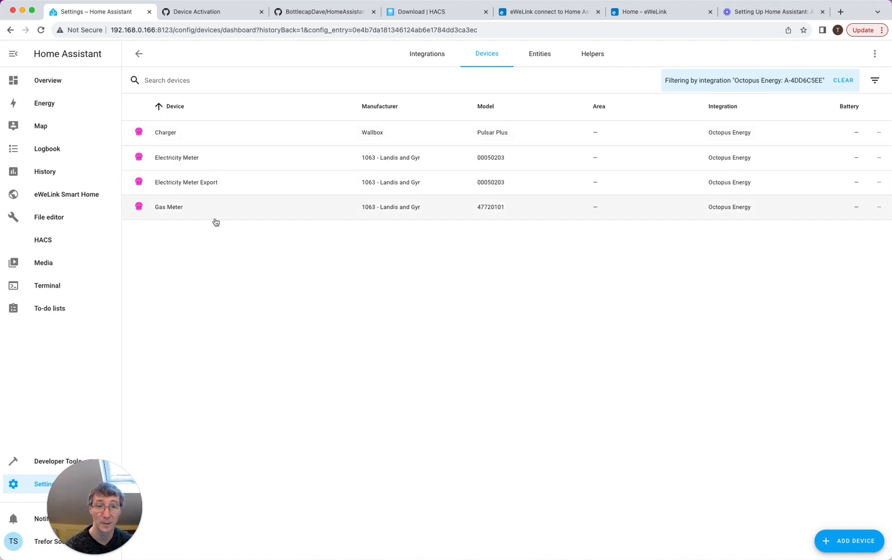
pyautogui.click(198, 211)
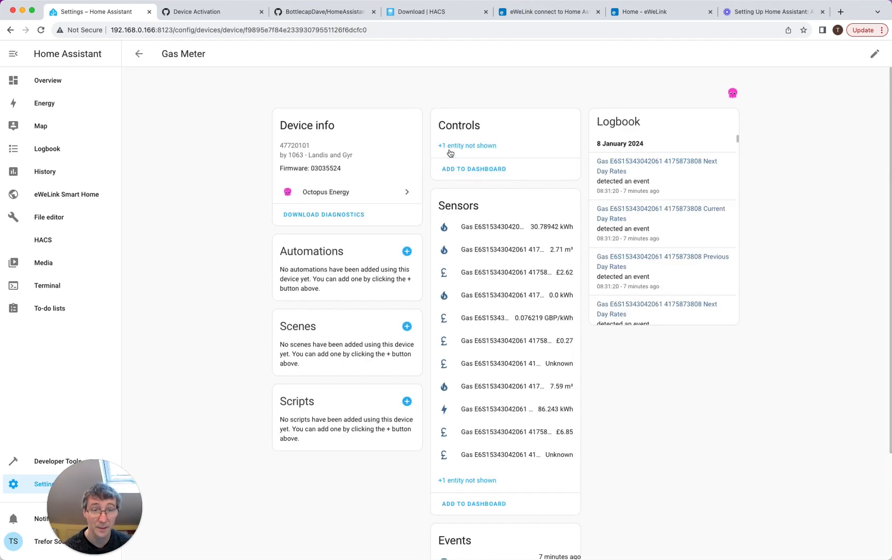
# - Add the suggested Gas Meter sensors card to the dashboard and view it on Overview
pyautogui.click(468, 481)
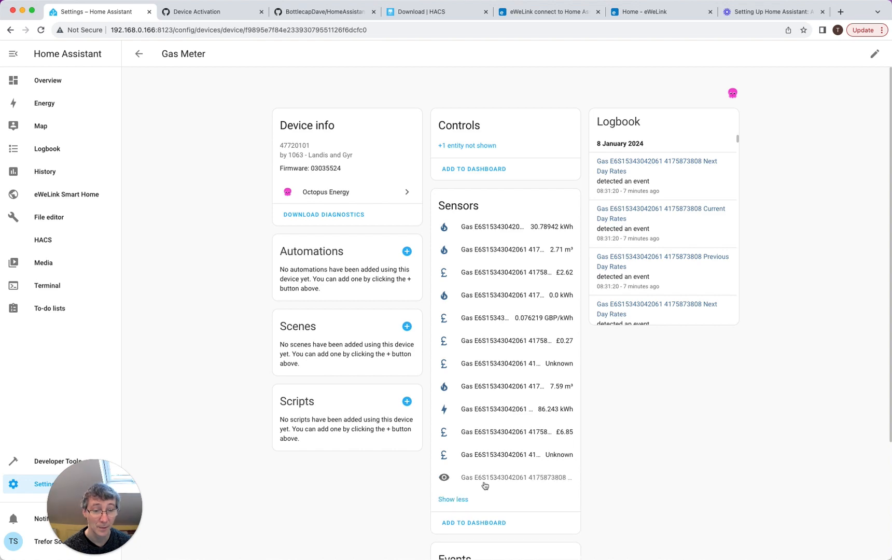
pyautogui.click(474, 523)
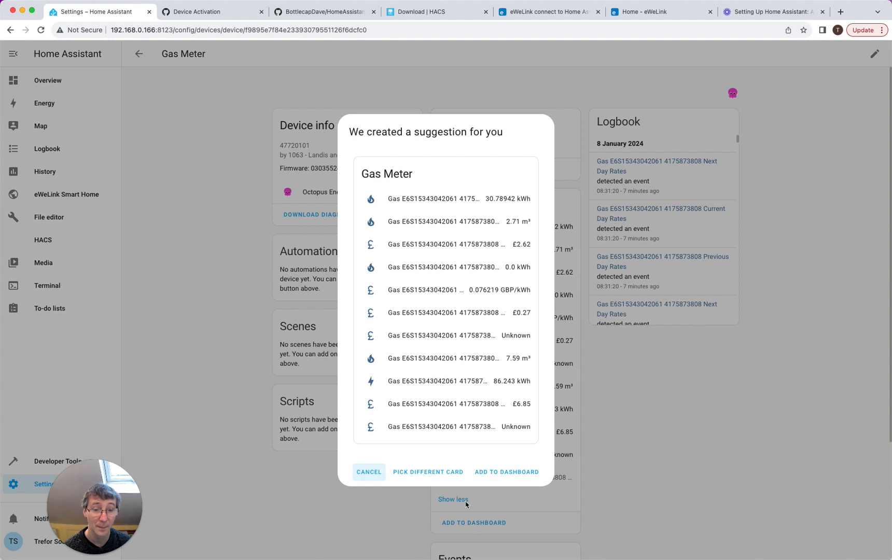
pyautogui.click(527, 477)
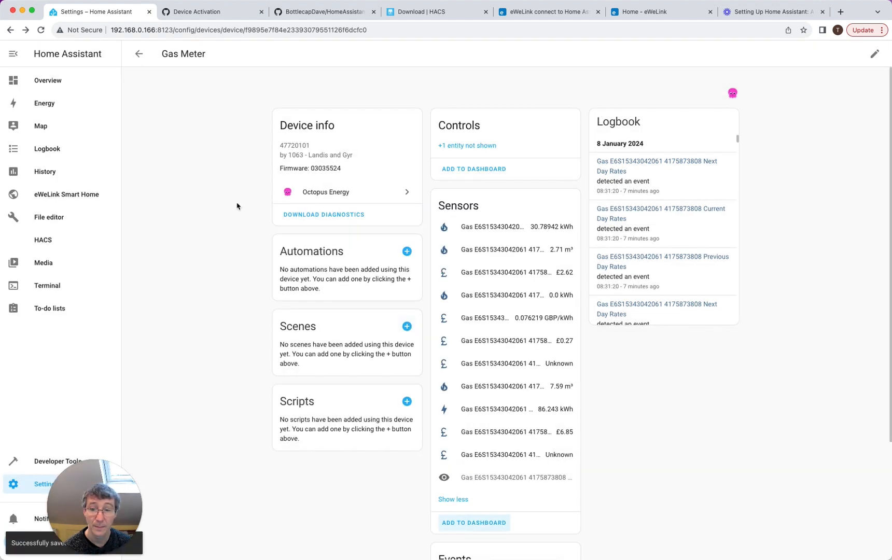
pyautogui.click(72, 86)
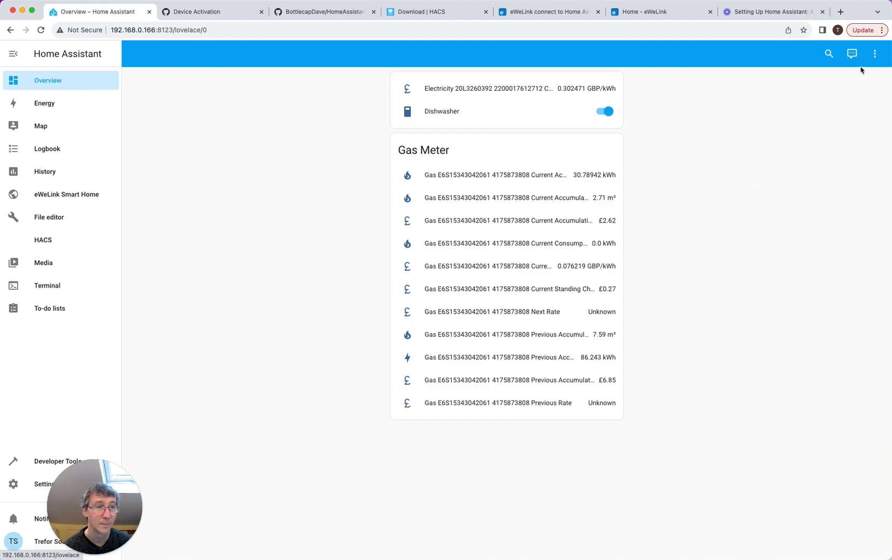
# - Edit the dashboard's Gas Meter card and remove its four Previous entity rows
pyautogui.click(875, 54)
pyautogui.click(853, 79)
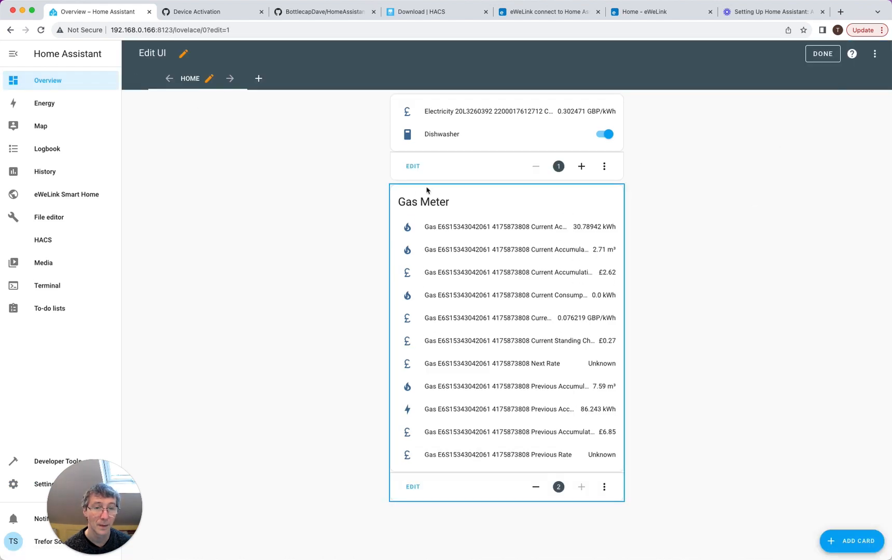
pyautogui.click(420, 491)
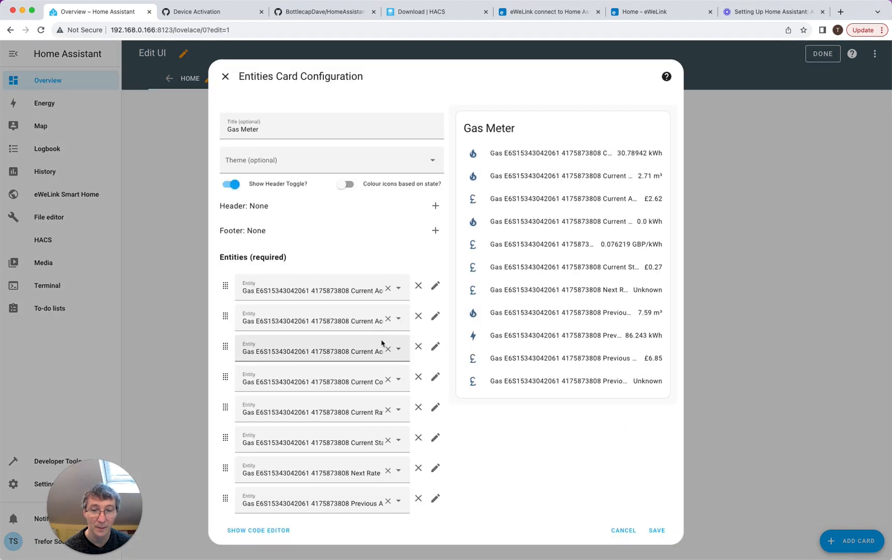
pyautogui.scroll(-3, 378, 366)
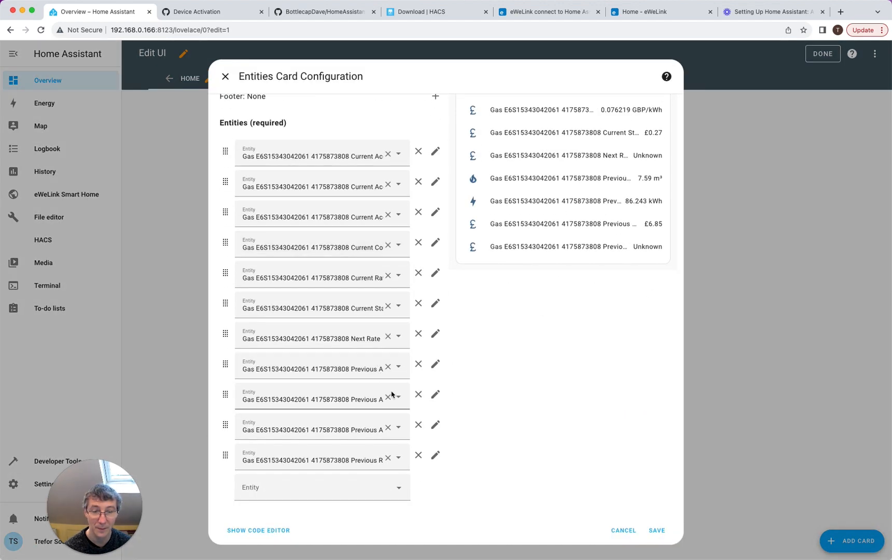
pyautogui.click(388, 428)
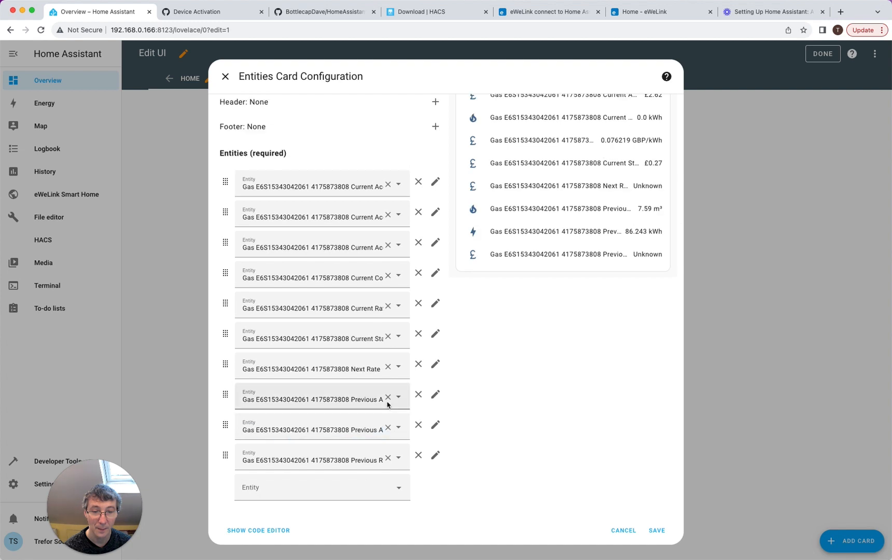
pyautogui.click(388, 400)
pyautogui.click(387, 429)
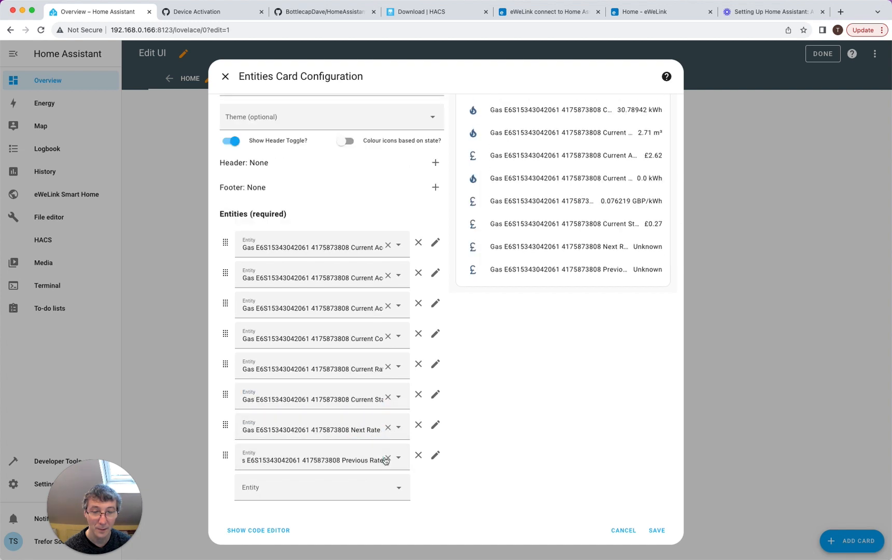
pyautogui.click(387, 459)
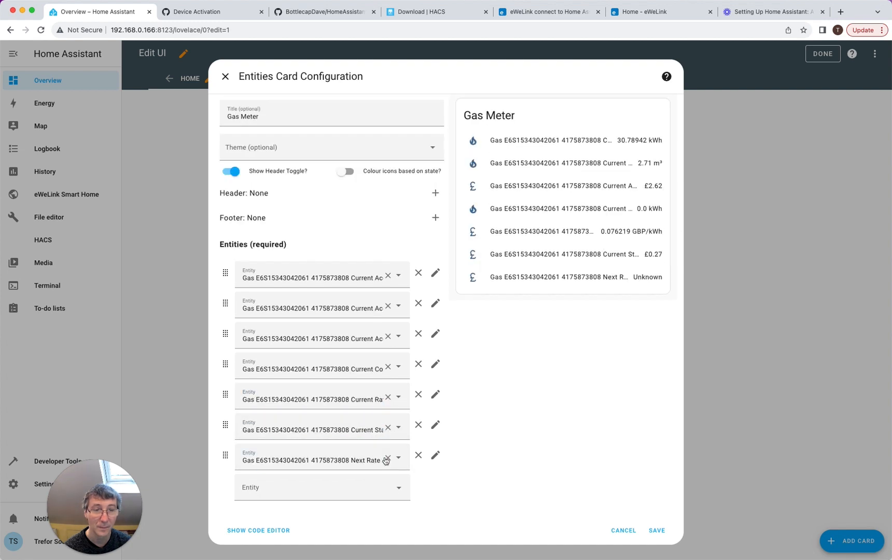
# - Check the first entity's full name and open the accumulative consumption sensor's details
pyautogui.click(326, 276)
pyautogui.moveTo(351, 278); pyautogui.dragTo(225, 278)
pyautogui.click(384, 276)
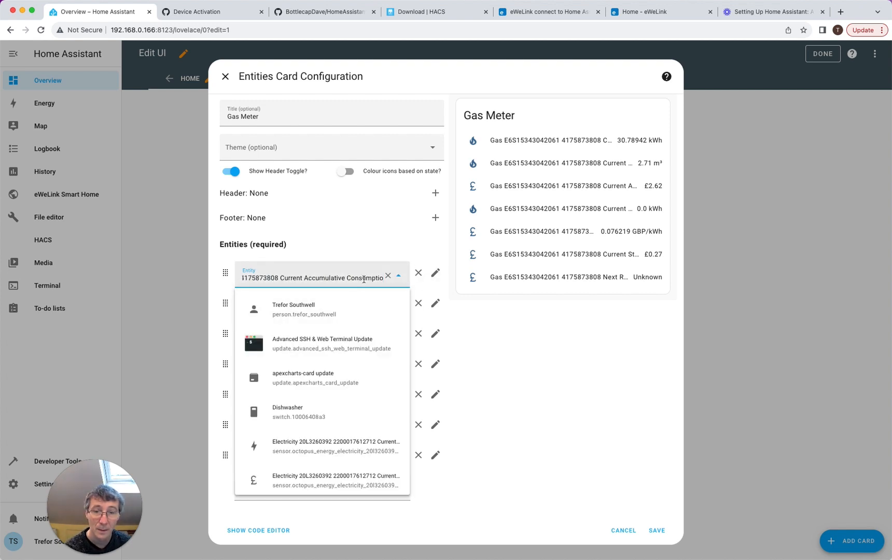
pyautogui.click(398, 276)
pyautogui.click(477, 144)
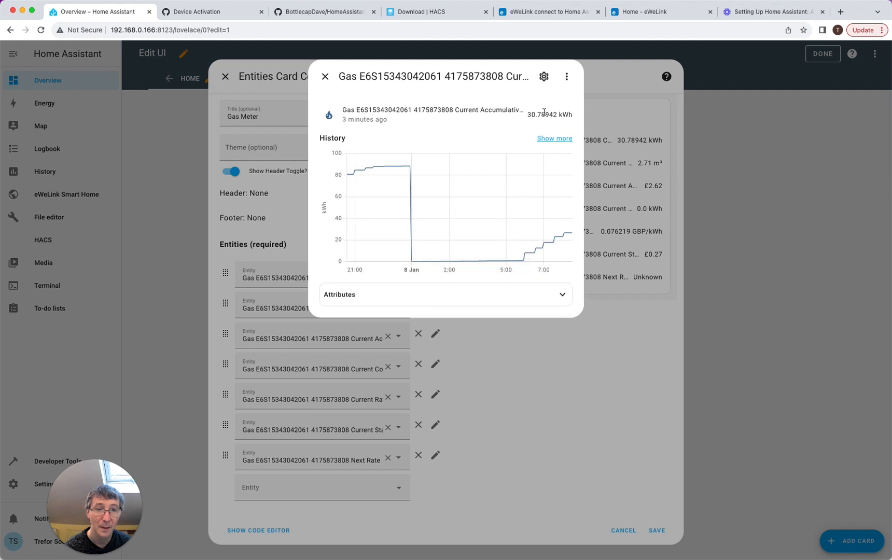
# - Rename the first gas entity to 'Gas Consumption Accumative' and save the seven-entity Gas Meter card
pyautogui.click(544, 76)
pyautogui.click(384, 117)
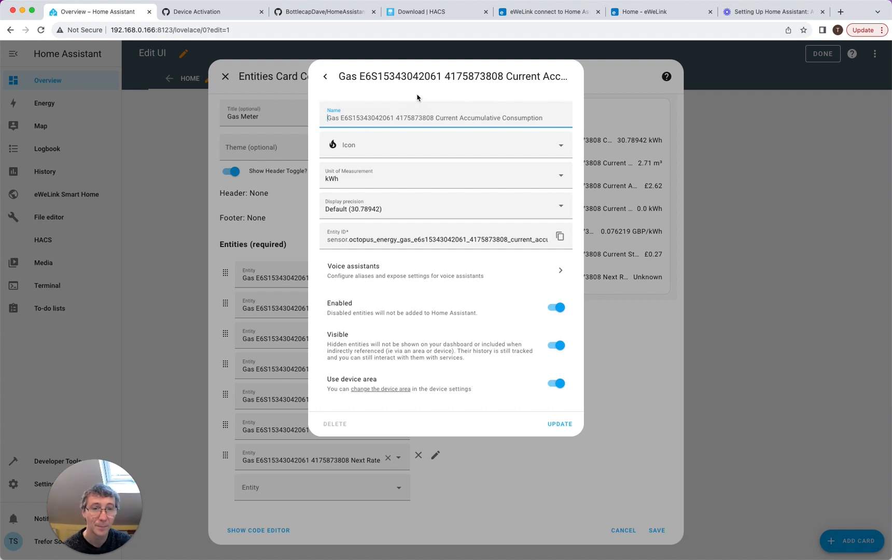
pyautogui.write('Gas Consumot')
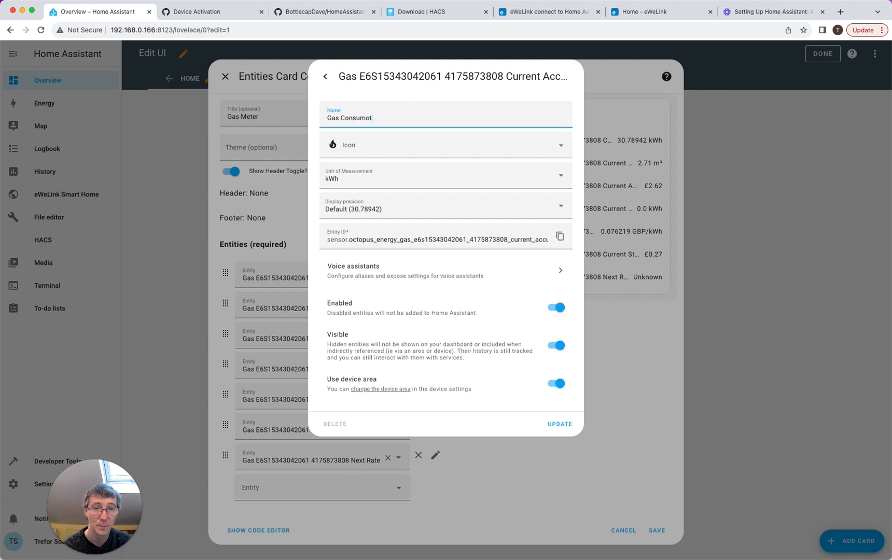
pyautogui.write('ion')
pyautogui.press('BackSpace')
pyautogui.press('BackSpace')
pyautogui.press('BackSpace')
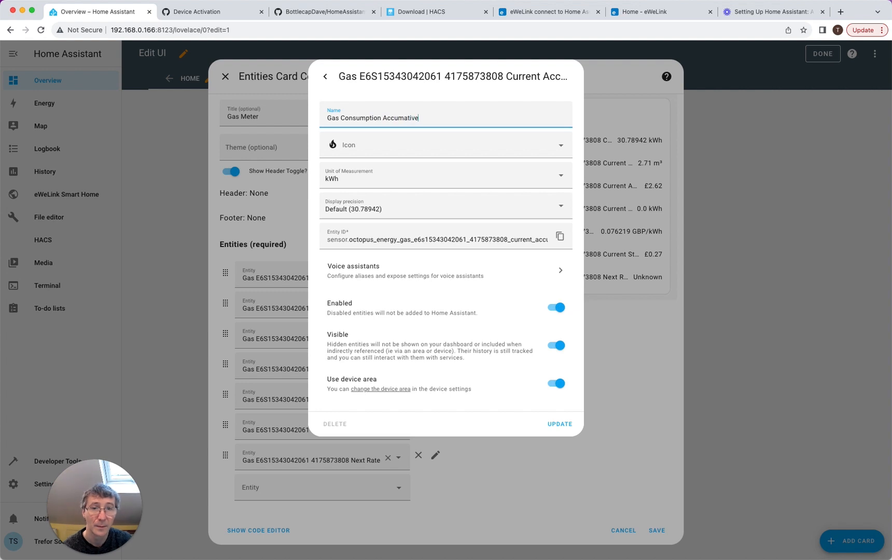
pyautogui.click(550, 423)
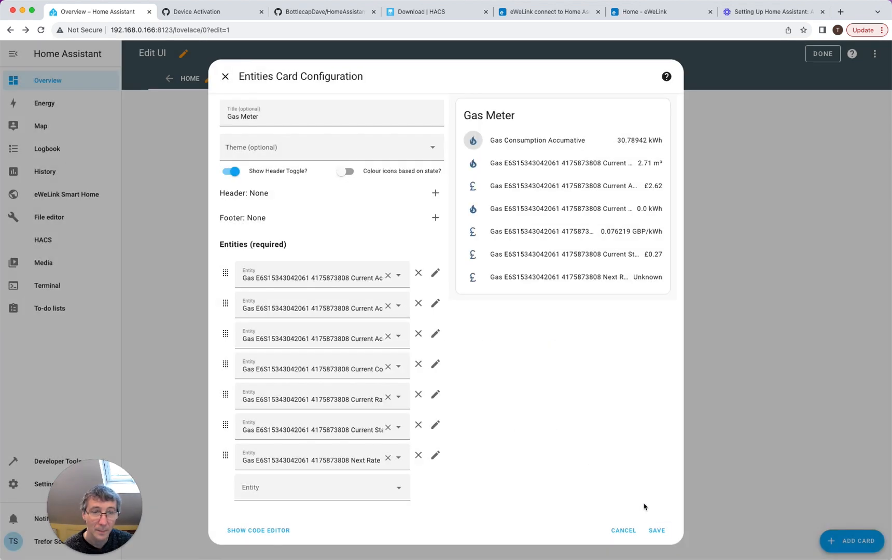
pyautogui.click(657, 530)
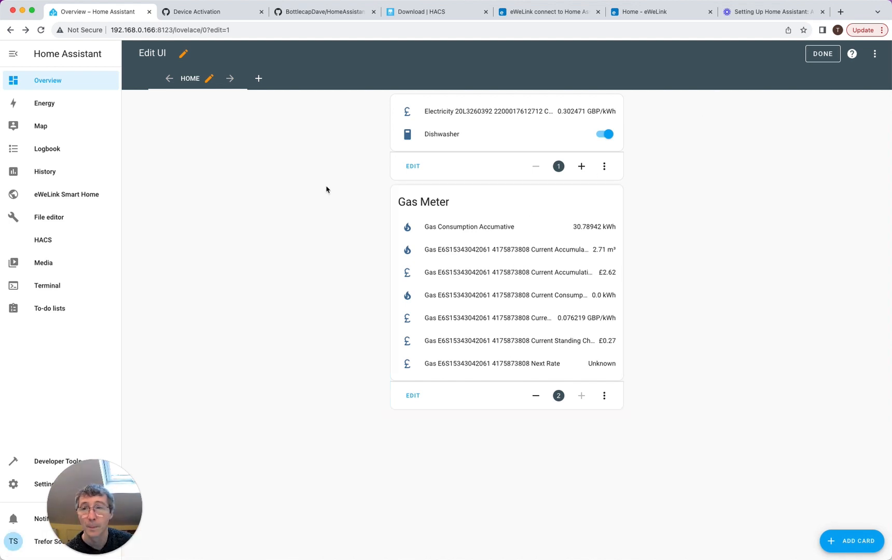
pyautogui.click(828, 55)
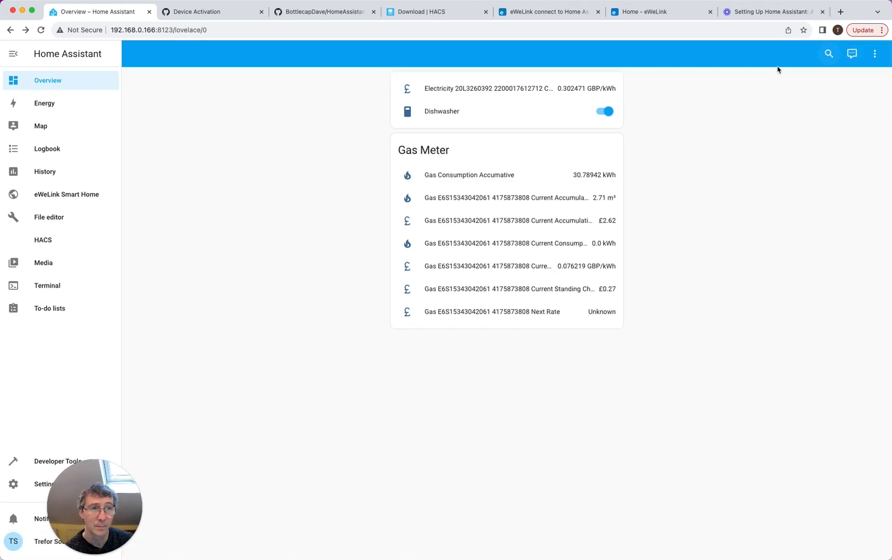